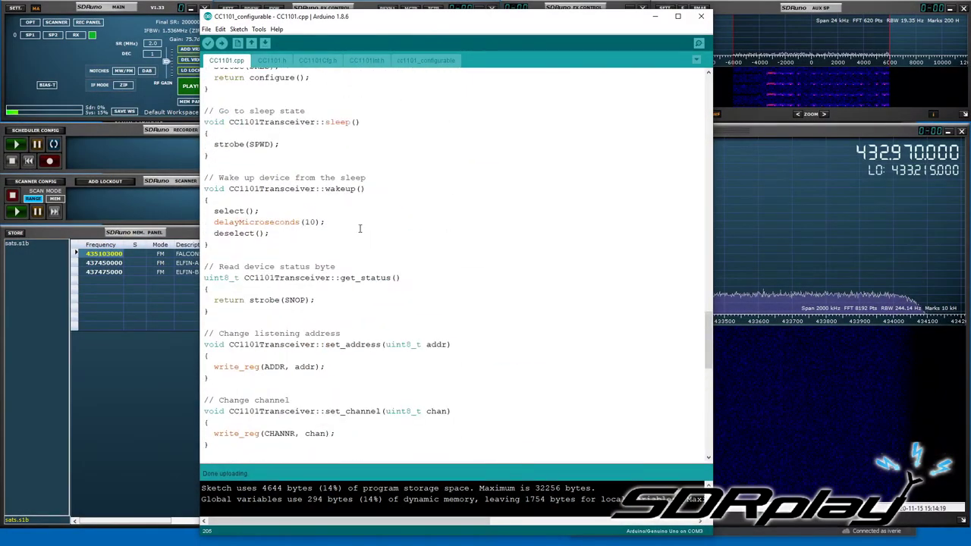
Step: Upload the sketch with #define F433B1200 (432.972 MHz, 1200 baud) active, then minimise the Arduino IDE
scroll(339, 199, "up", 15)
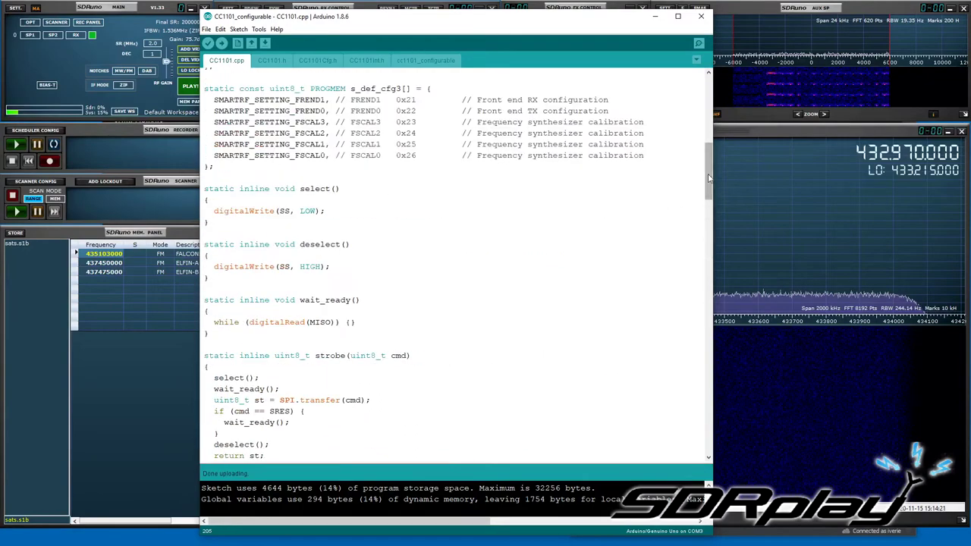
scroll(709, 177, "up", 12)
scroll(361, 271, "down", 20)
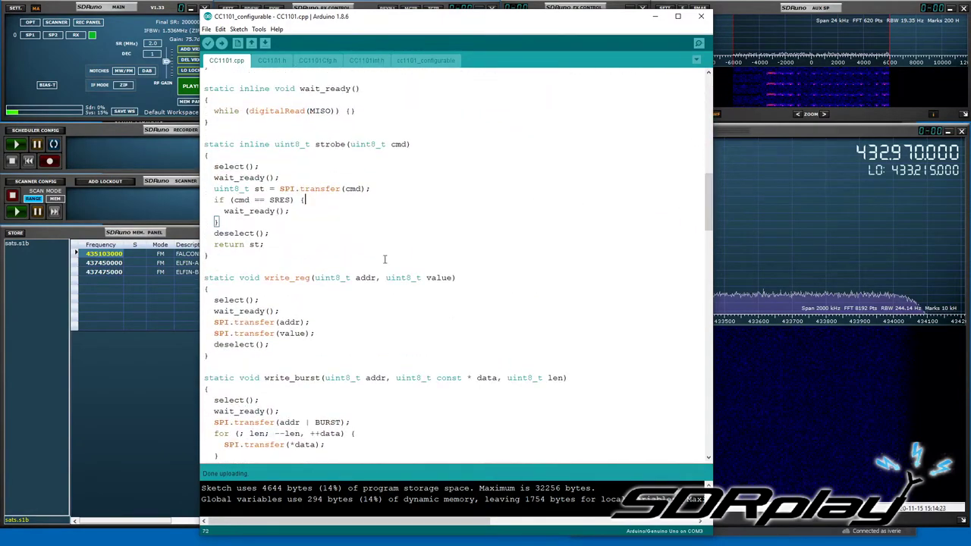
left_click(319, 60)
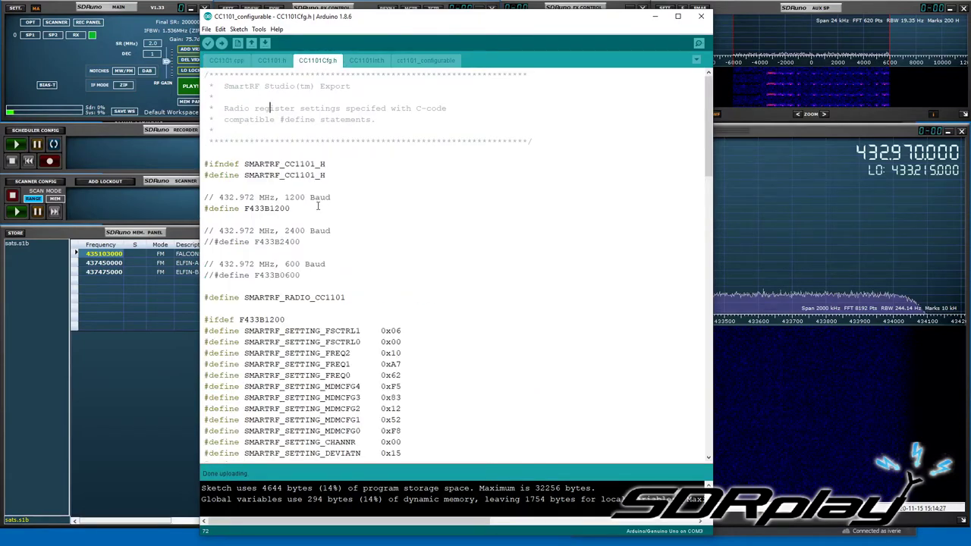
left_click_drag(317, 205, 203, 208)
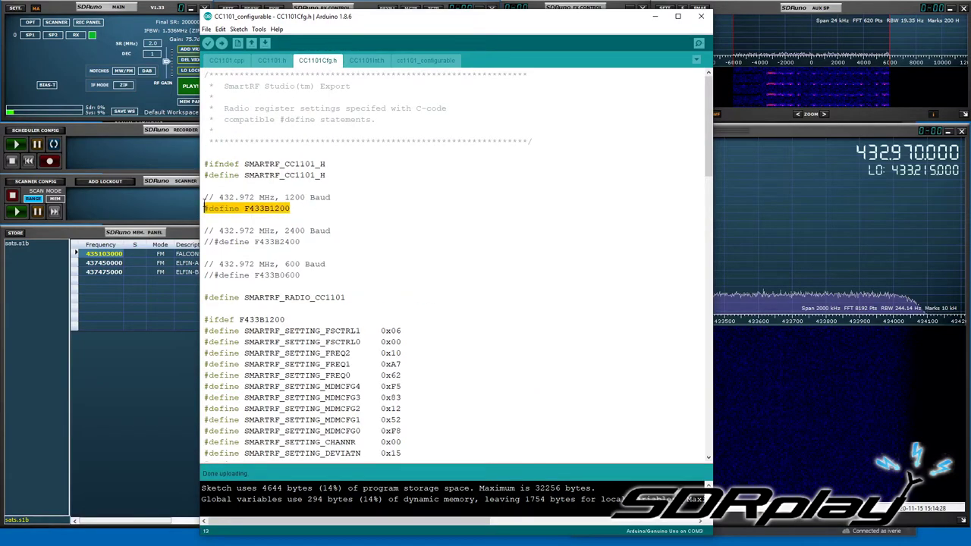
left_click(243, 208)
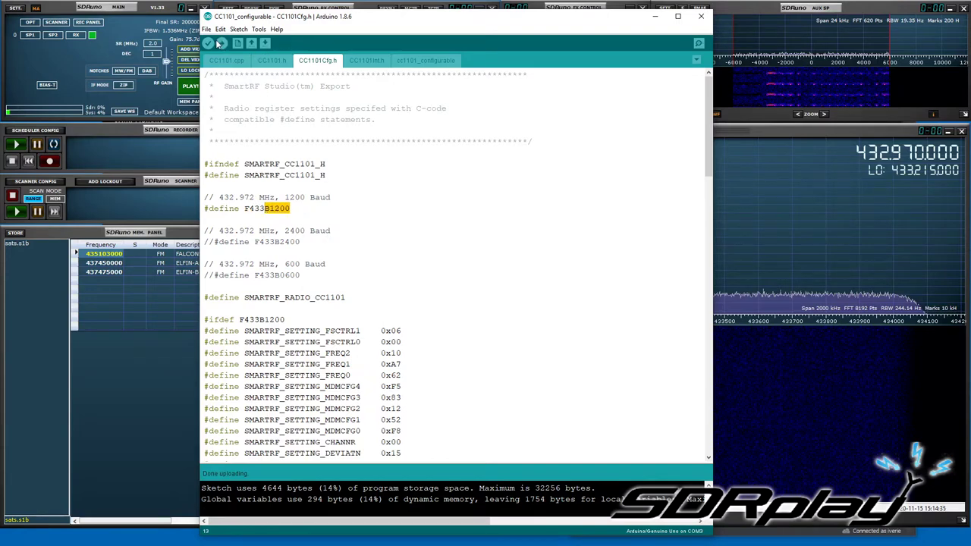
left_click(221, 44)
left_click(658, 17)
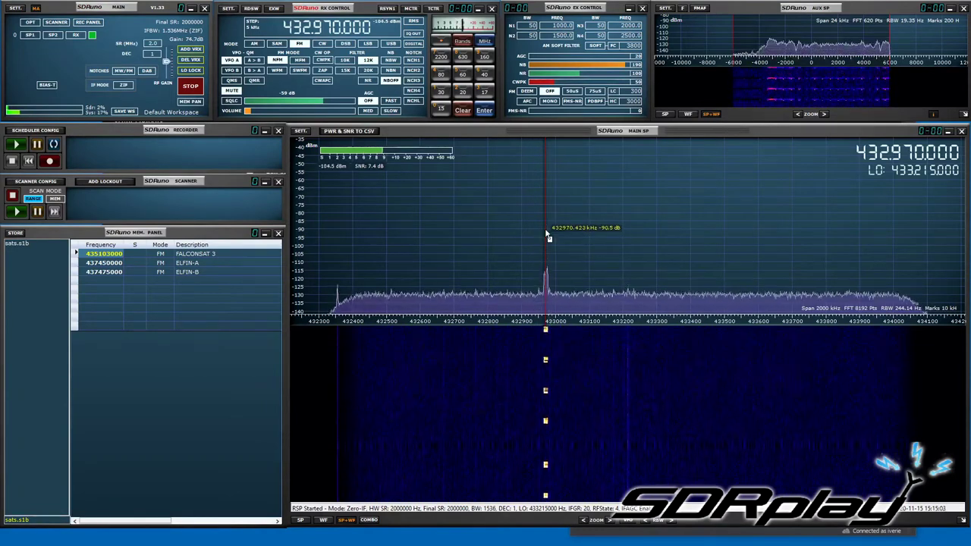
Step: Zoom the SDRuno spectrum in and tune onto the signal peak at 432.972243 MHz
left_click(607, 522)
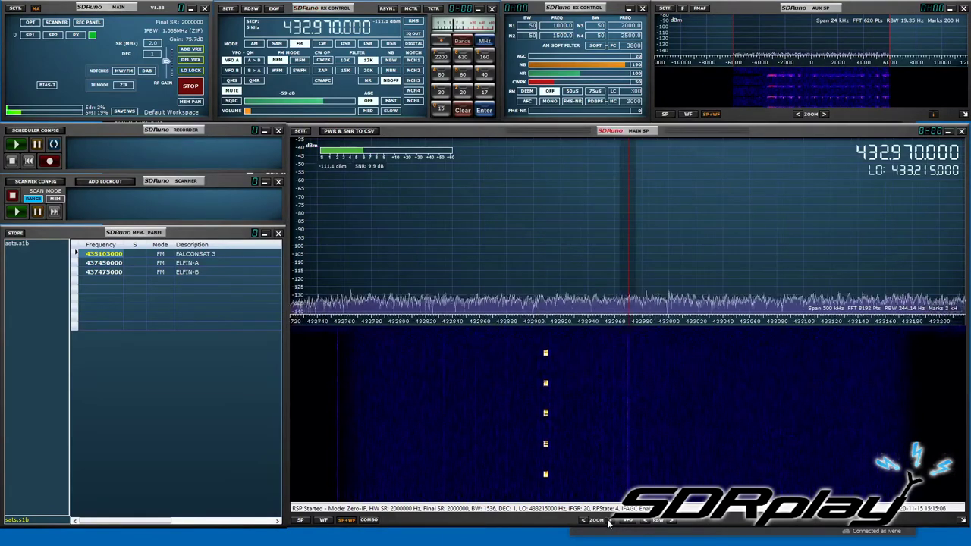
left_click(633, 287)
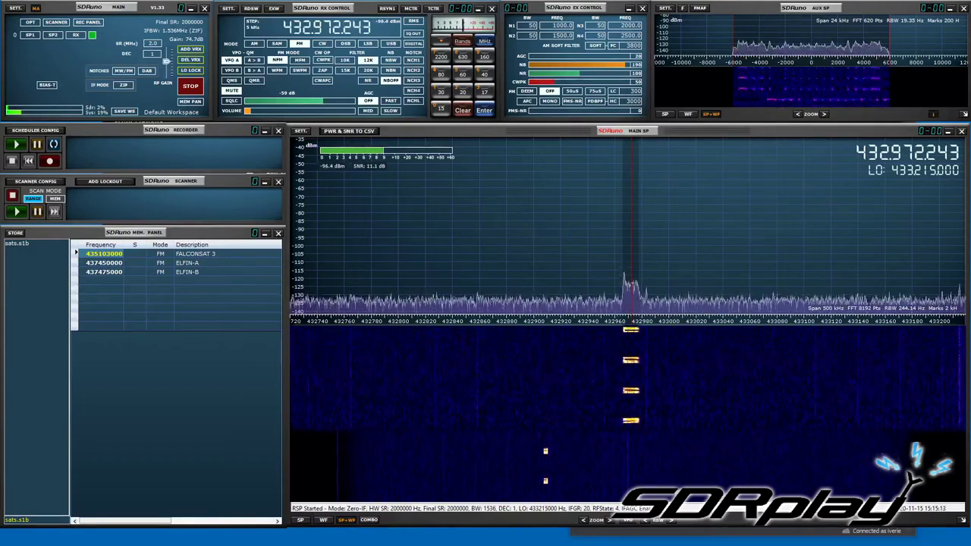
Step: Uncomment F433B2400 in CC1101Cfg.h, upload at 2400 baud, and return to SDRuno
key("alt+Tab")
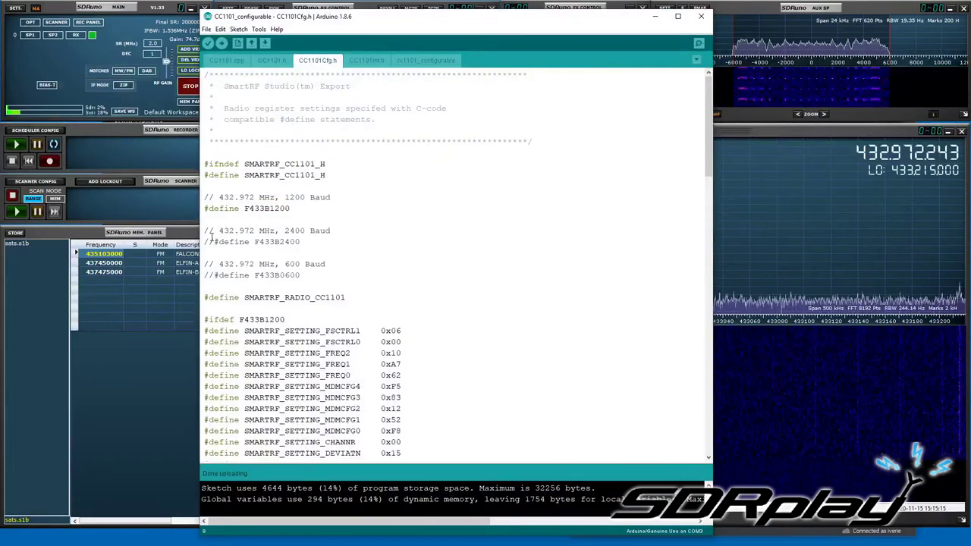
left_click(215, 242)
key("BackSpace")
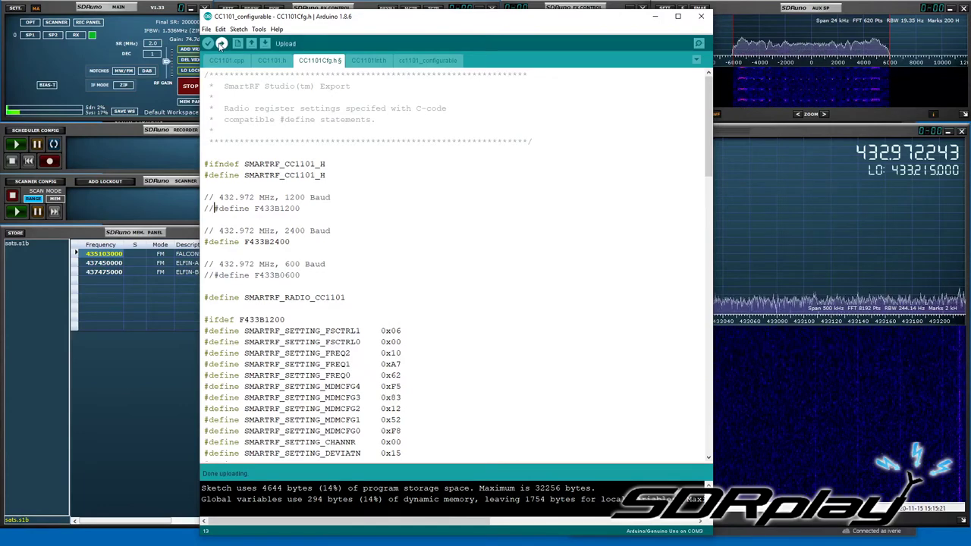
left_click(220, 43)
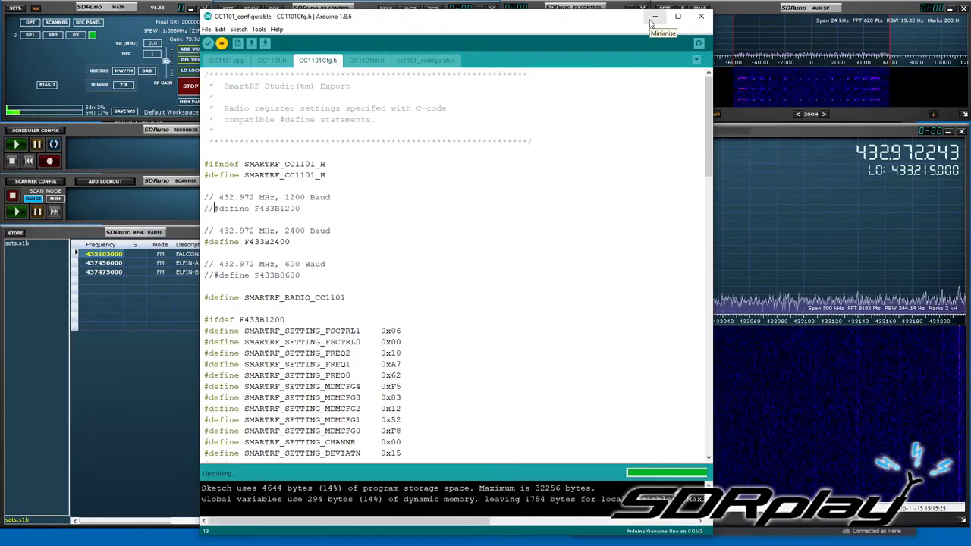
left_click(652, 18)
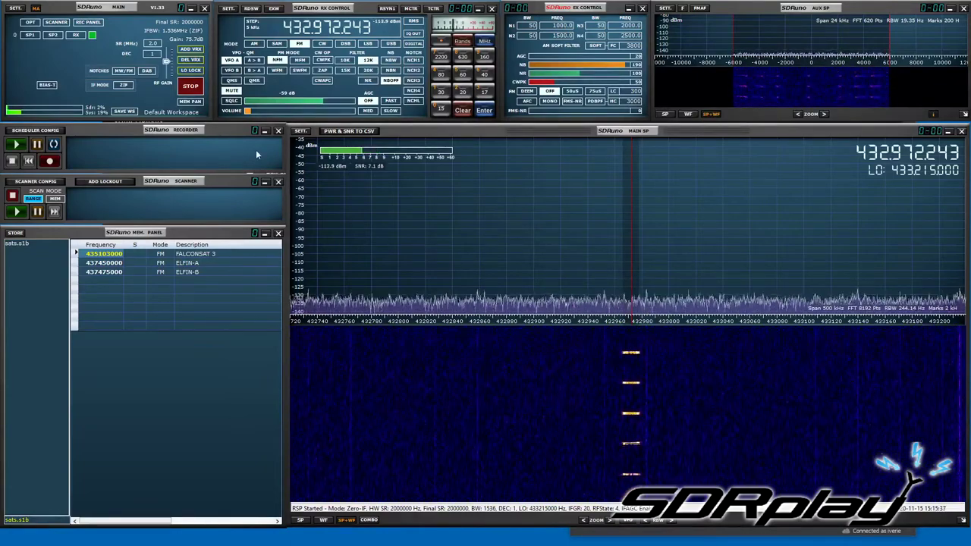
Step: Comment out F433B2400, re-enable F433B1200, re-upload, and minimise the Arduino IDE
key("alt+Tab")
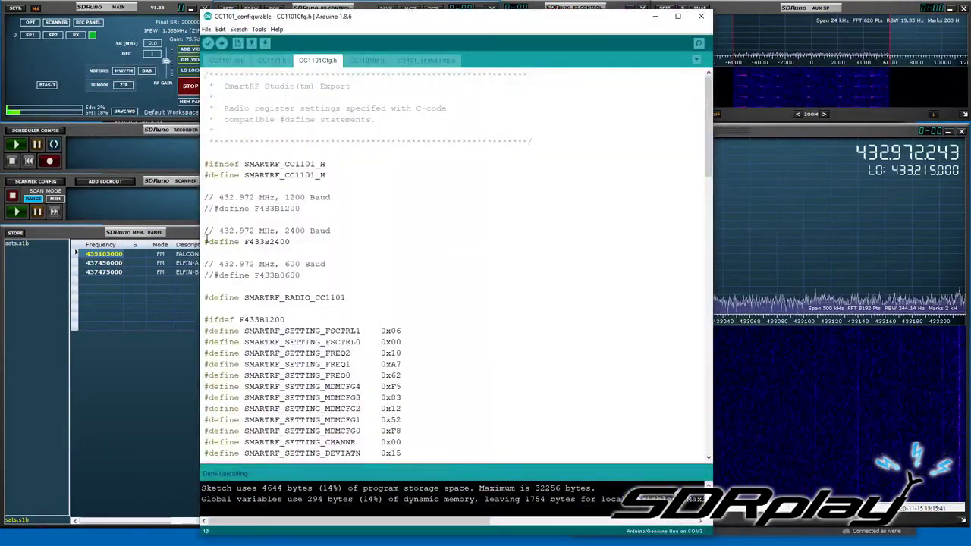
left_click(205, 241)
type("//")
left_click(206, 208)
key("Delete")
key("Delete")
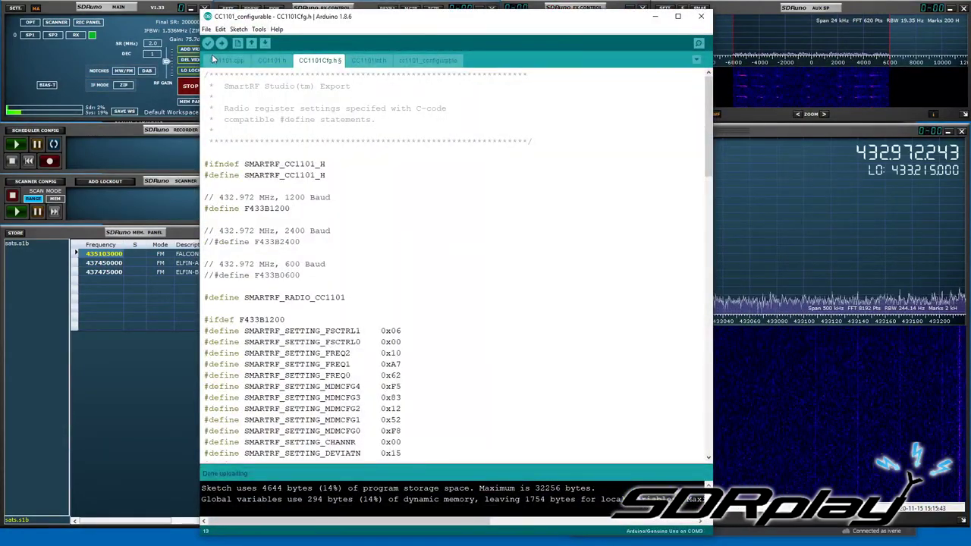
left_click(221, 43)
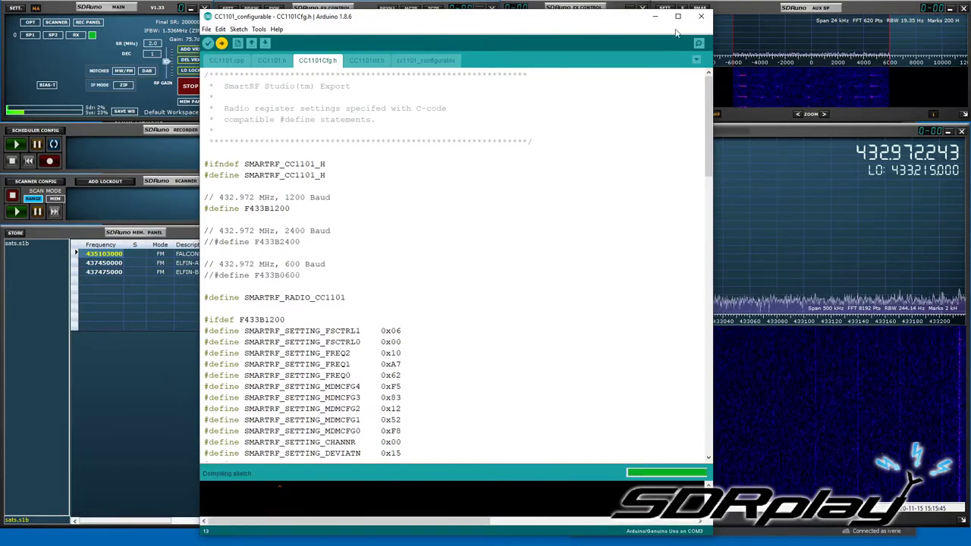
left_click(655, 16)
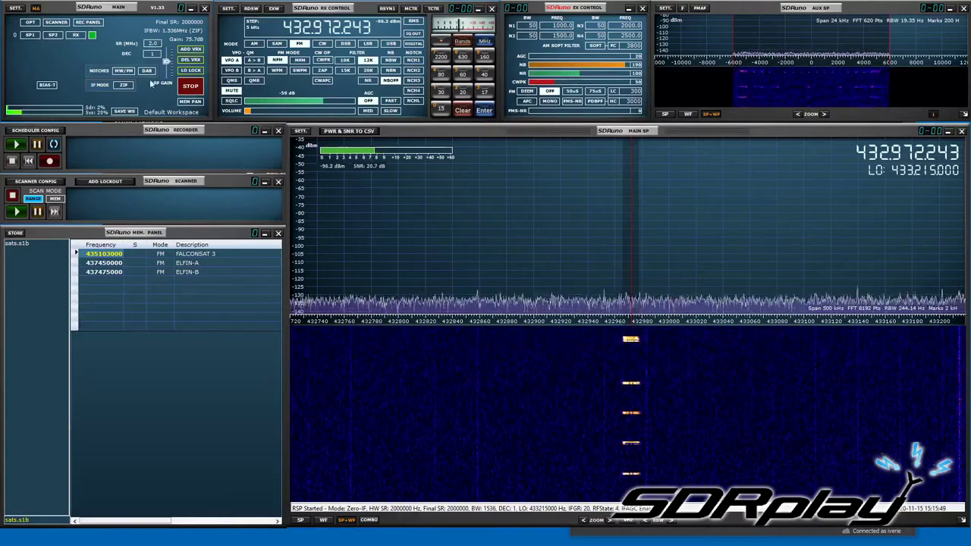
Step: Stop SDRuno's receiver and delete the old flowgraph blocks in test.grc
left_click(191, 86)
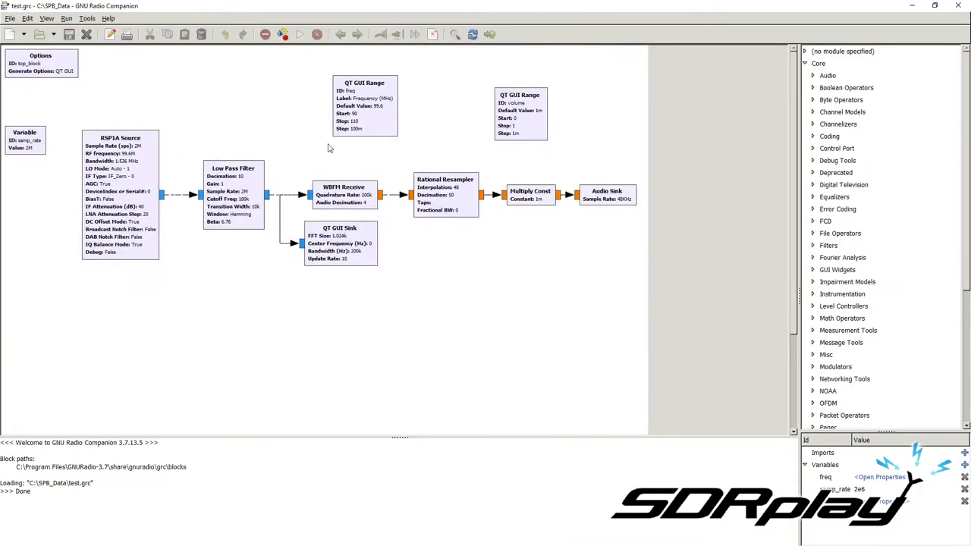
left_click_drag(93, 353, 660, 88)
key("Delete")
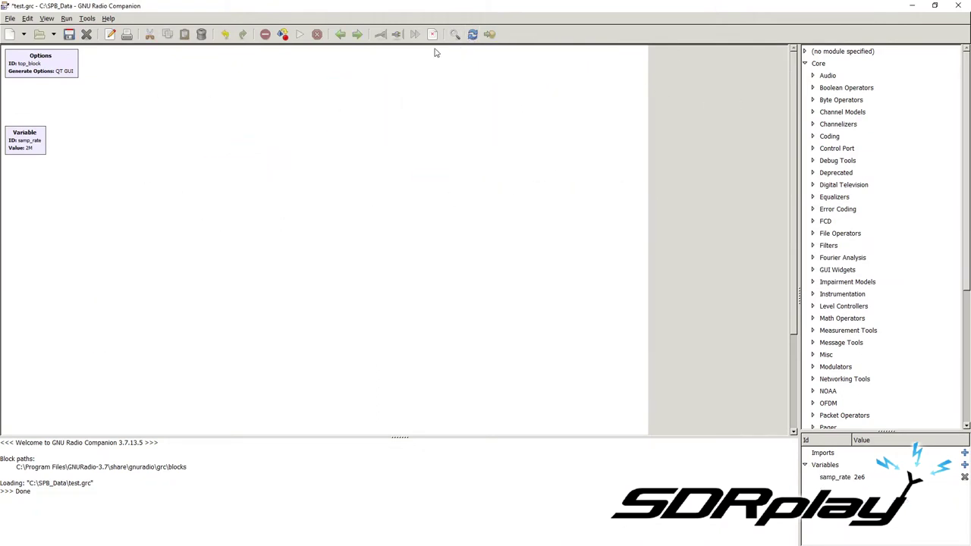
Step: Add an RSP1A Source block to the left of the canvas
left_click(454, 34)
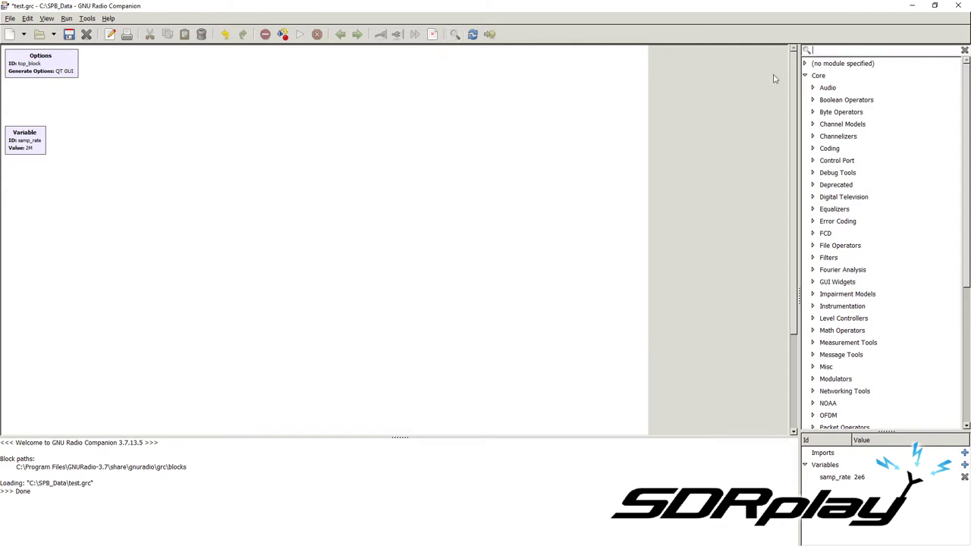
type("rsp")
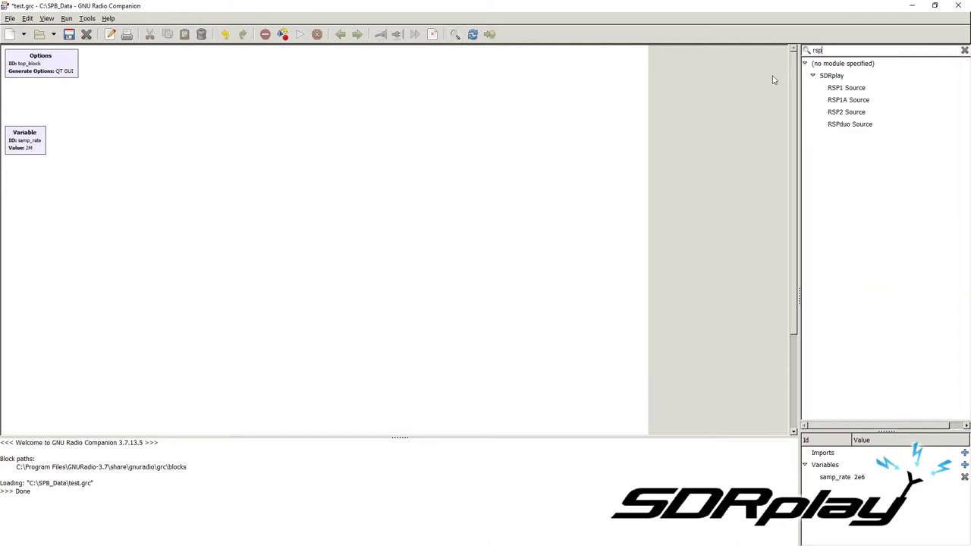
left_click_drag(847, 101, 175, 179)
left_click_drag(214, 210, 159, 170)
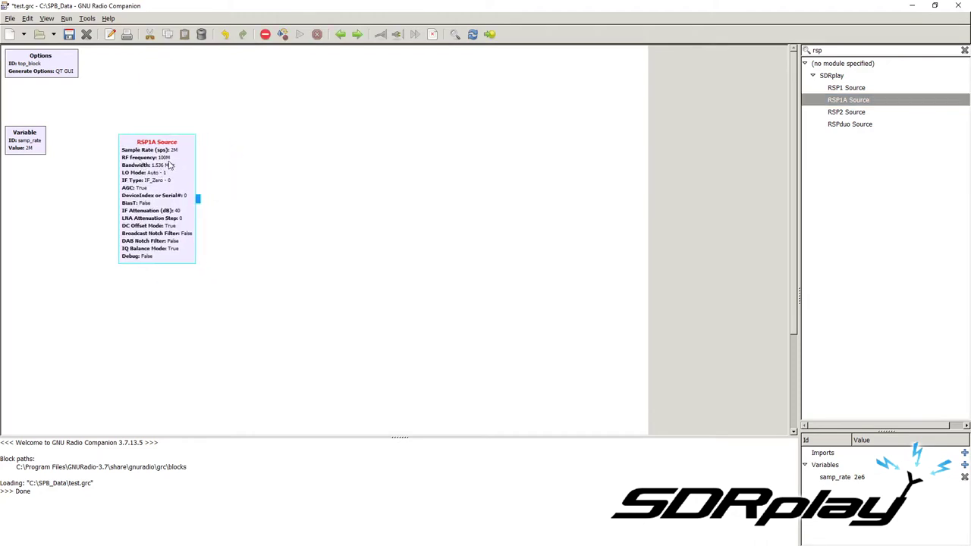
left_click(226, 163)
Step: Add a QT GUI Sink and connect the RSP1A Source output to it
double_click(844, 49)
type("qt")
left_click_drag(853, 196, 337, 174)
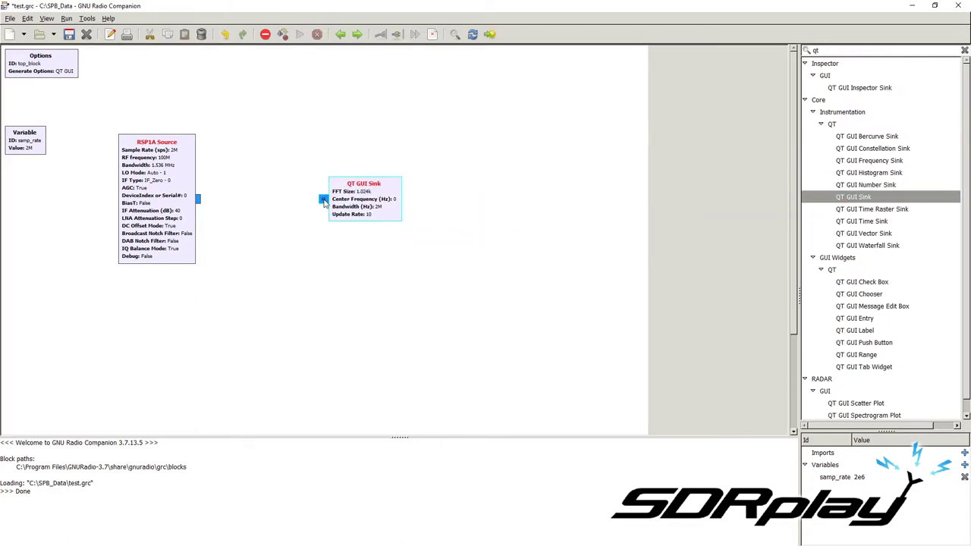
left_click(326, 200)
left_click(198, 198)
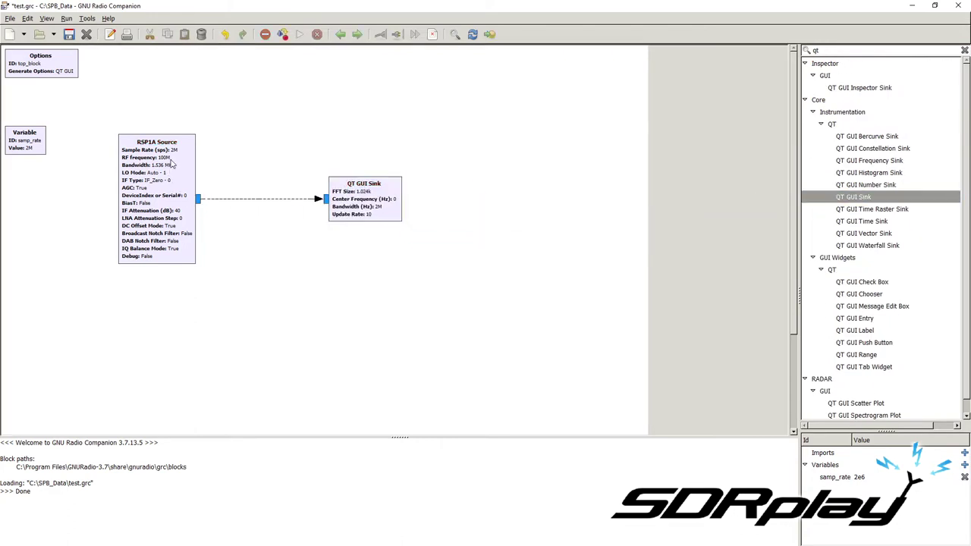
Step: Set the RSP1A Source RF frequency to 432.97e6
double_click(173, 164)
left_click_drag(455, 214, 386, 211)
type("432.97e6")
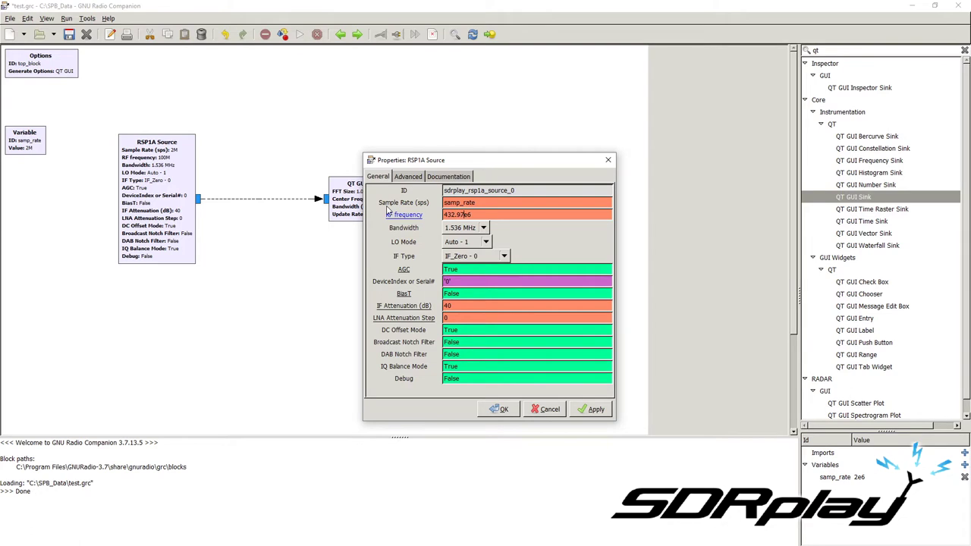
left_click(504, 409)
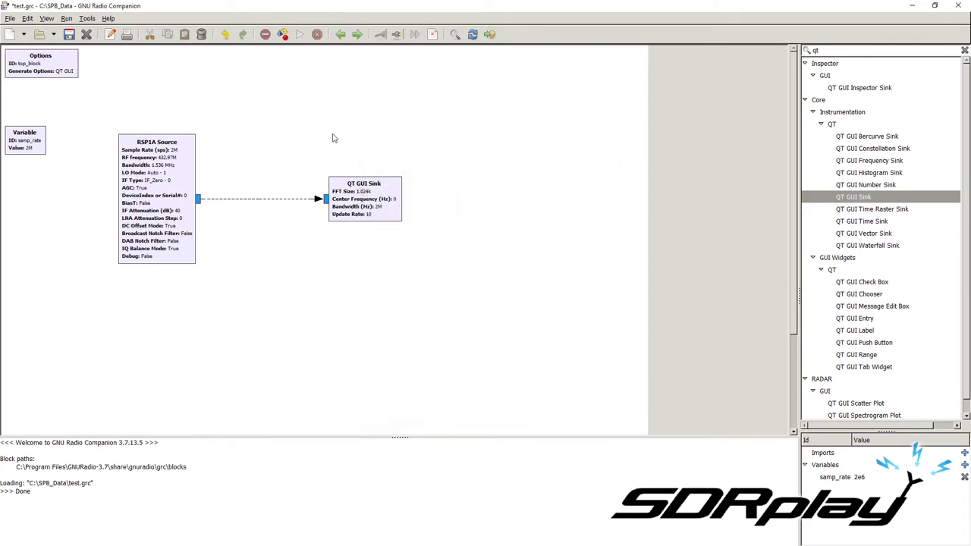
Step: Run the flowgraph and view the waterfall at FFT size 8192, zooming in on the signal near 0 MHz
left_click(300, 34)
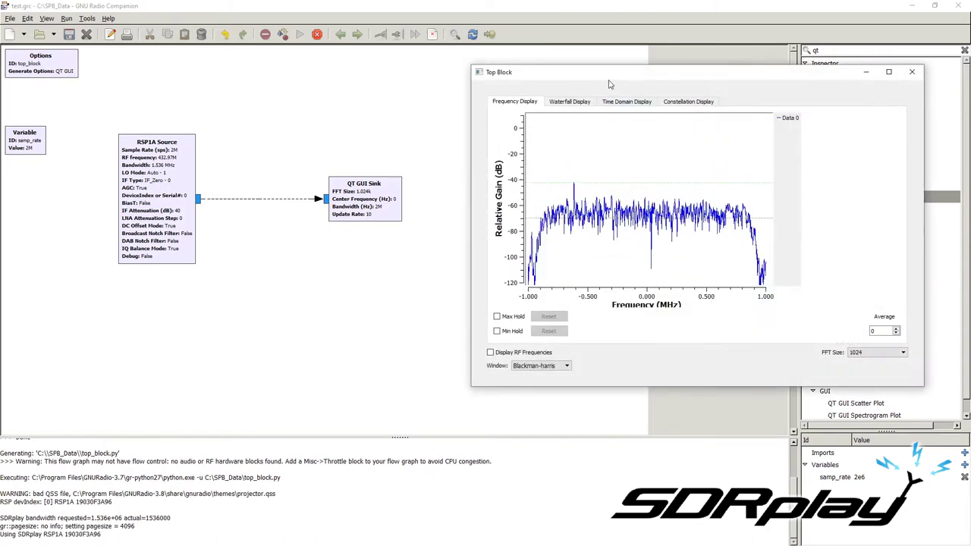
left_click(568, 101)
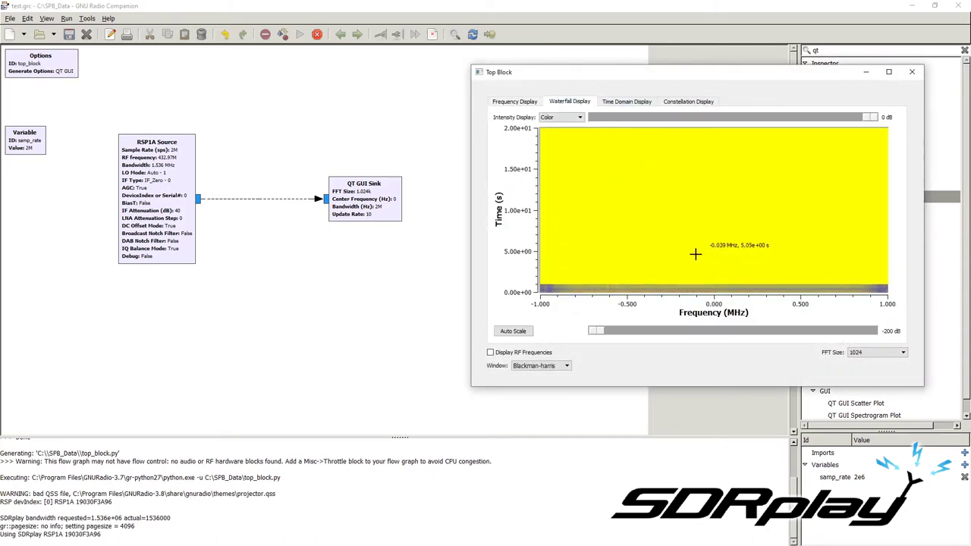
left_click_drag(675, 72, 487, 69)
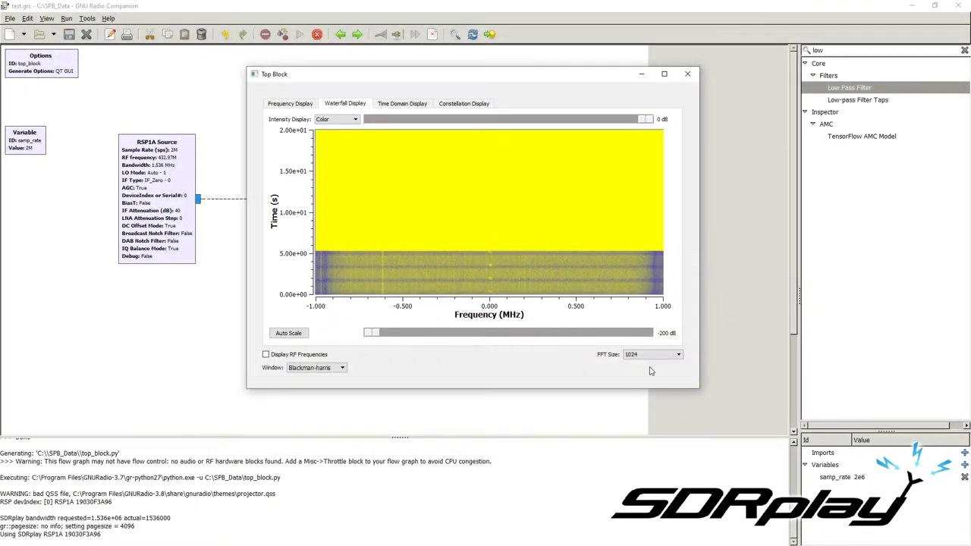
left_click(652, 354)
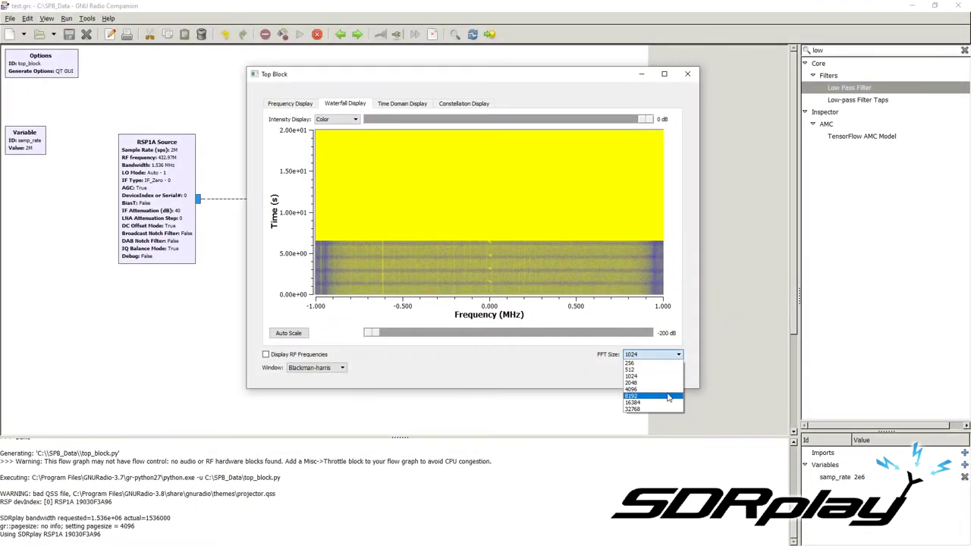
left_click(666, 396)
left_click_drag(504, 320, 537, 328)
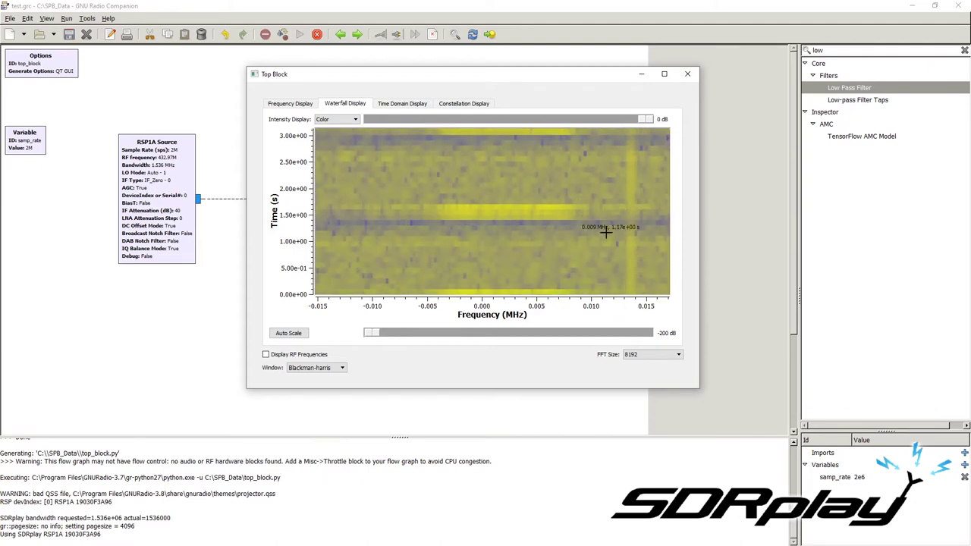
right_click(533, 236)
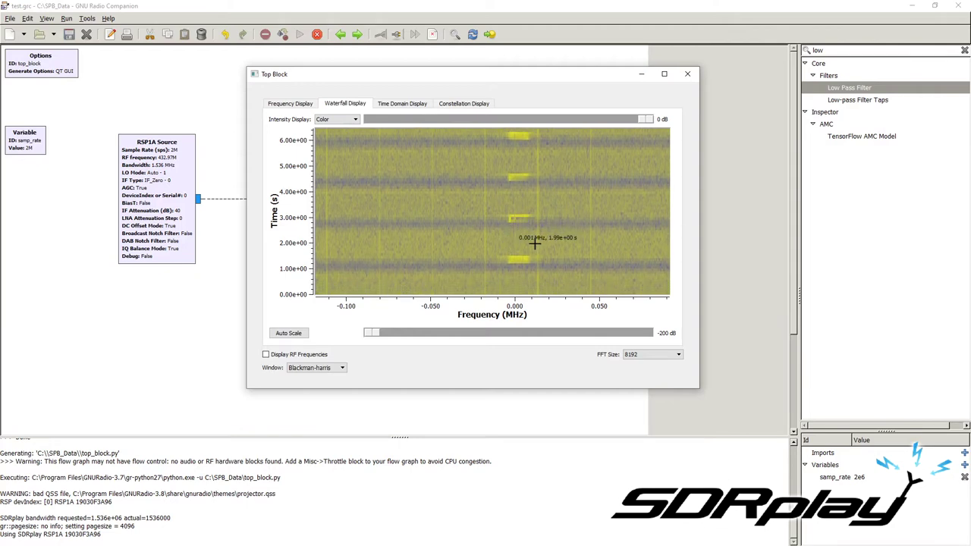
Step: Insert a Low Pass Filter between the RSP1A Source and the QT GUI Sink
left_click(687, 74)
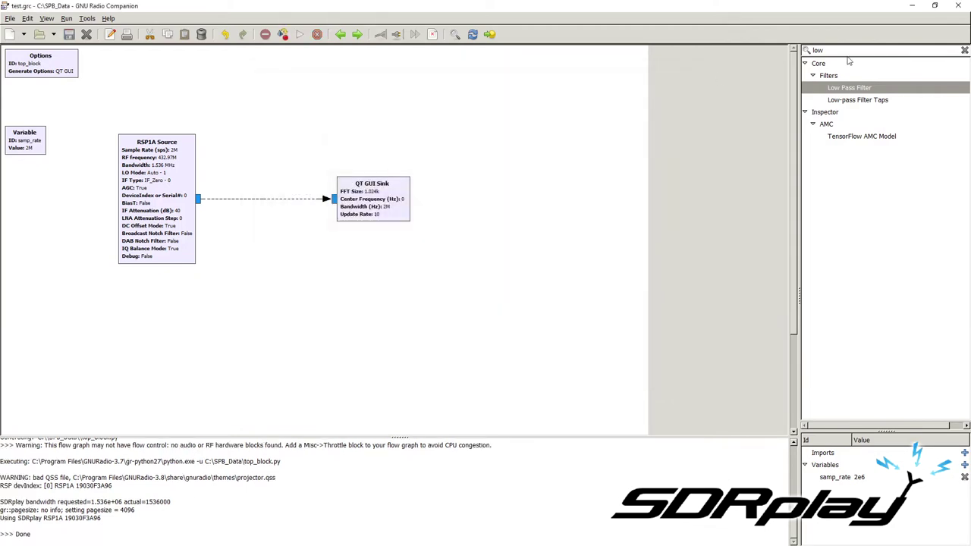
left_click_drag(846, 88, 263, 174)
left_click(293, 199)
key("Delete")
left_click(197, 199)
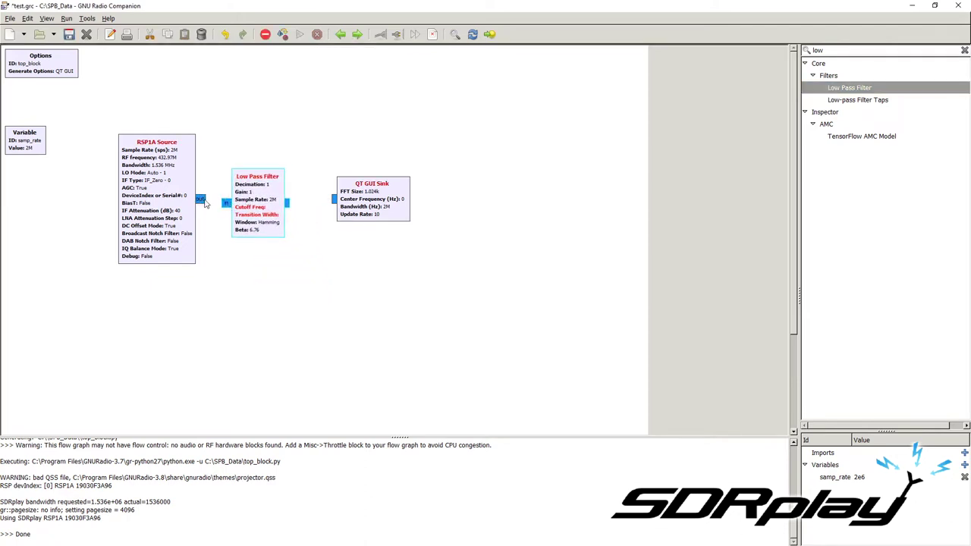
left_click(289, 203)
left_click(334, 200)
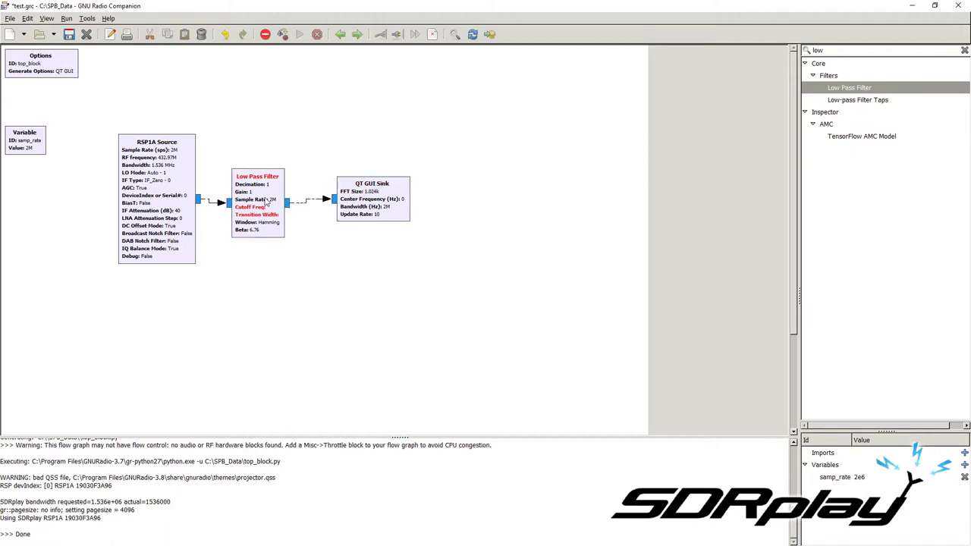
left_click_drag(268, 200, 280, 197)
Step: Set the Low Pass Filter cutoff to 10000 and transition width to 1000
double_click(280, 198)
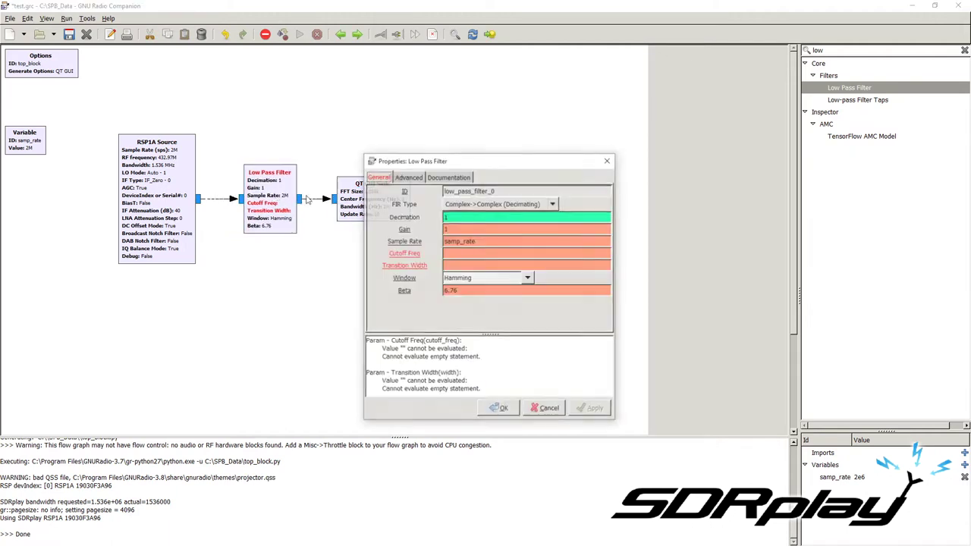
left_click(454, 253)
type("10000")
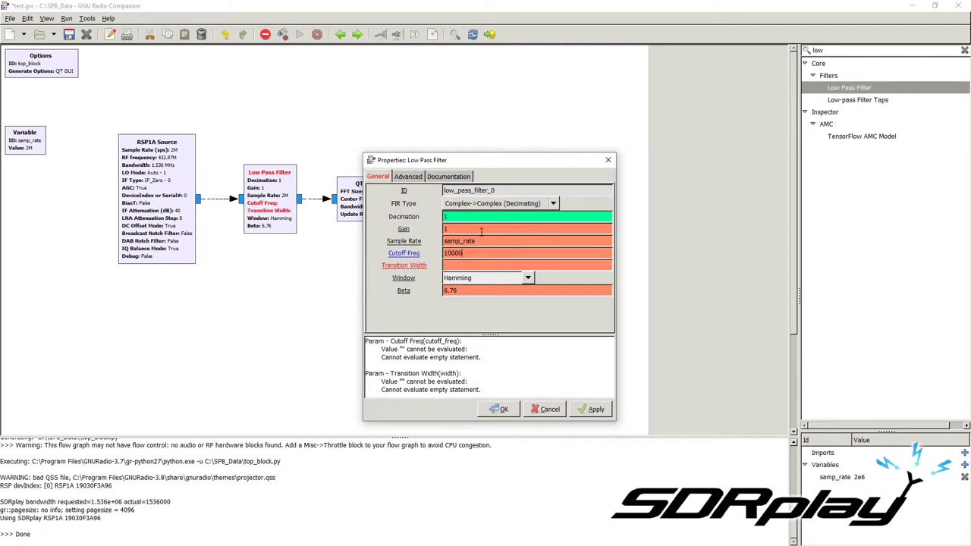
left_click(486, 264)
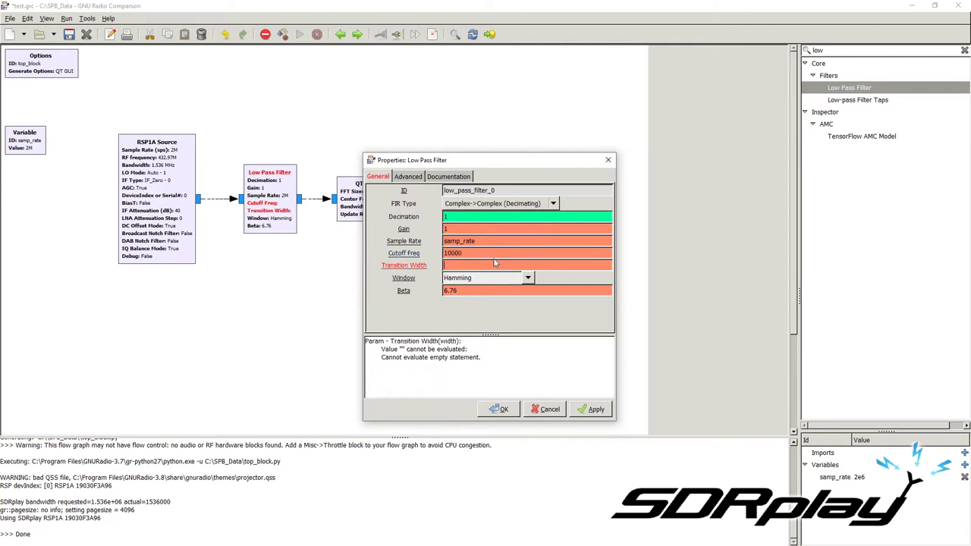
type("1000")
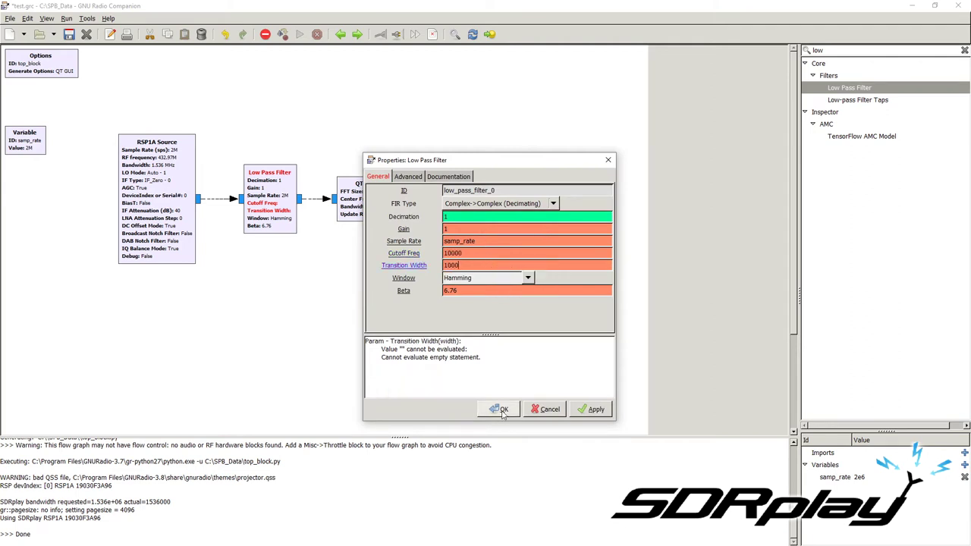
Step: Apply the filter settings, run the flowgraph and zoom the waterfall on the narrow trace at 0 MHz
left_click(499, 410)
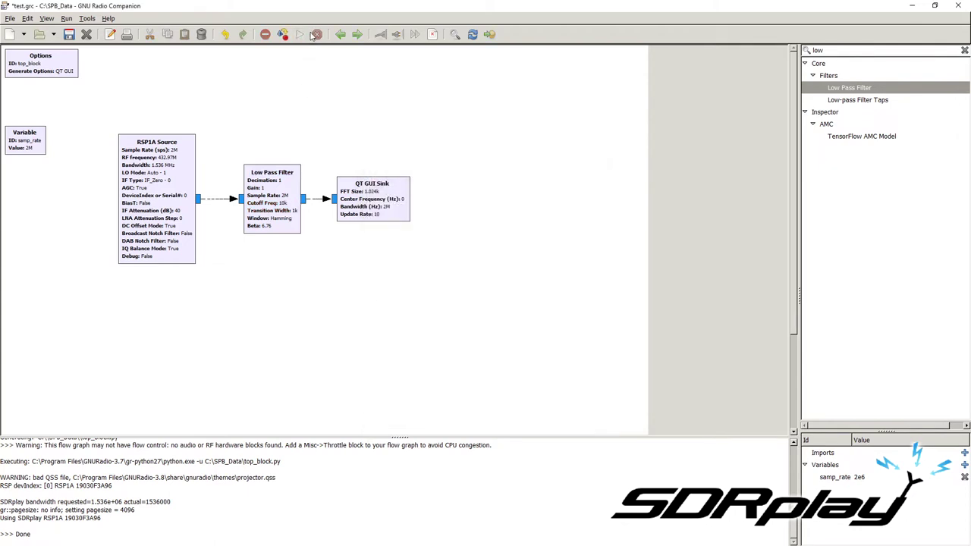
left_click(299, 34)
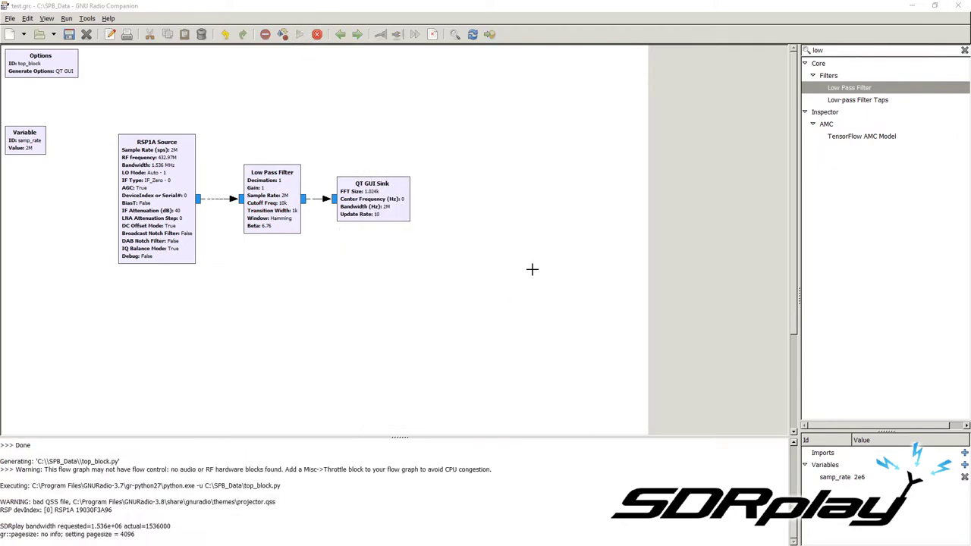
left_click(351, 107)
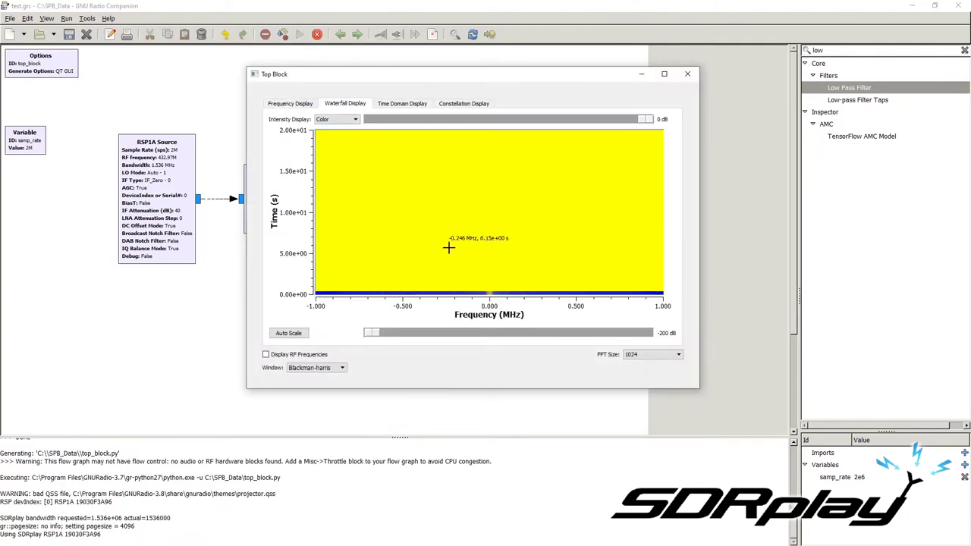
left_click_drag(508, 324, 512, 325)
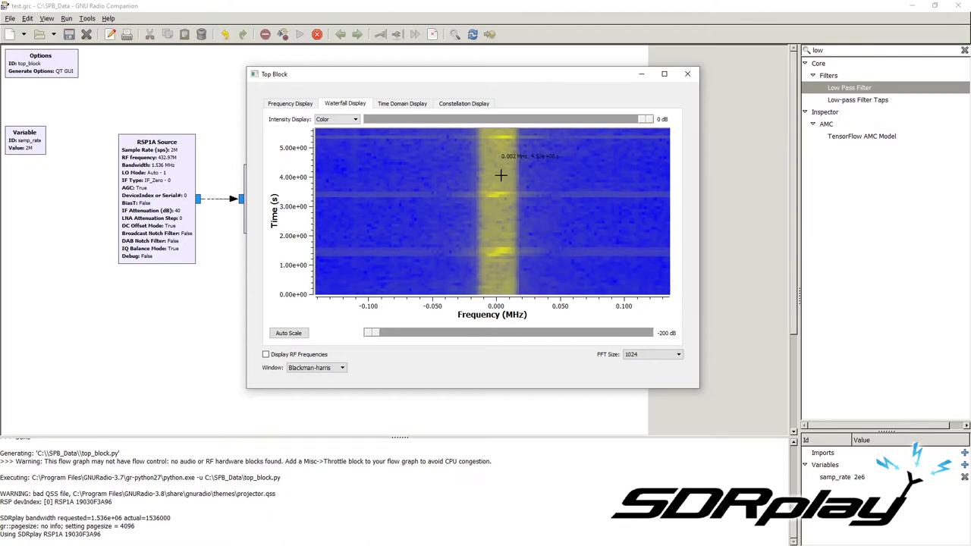
right_click(492, 203)
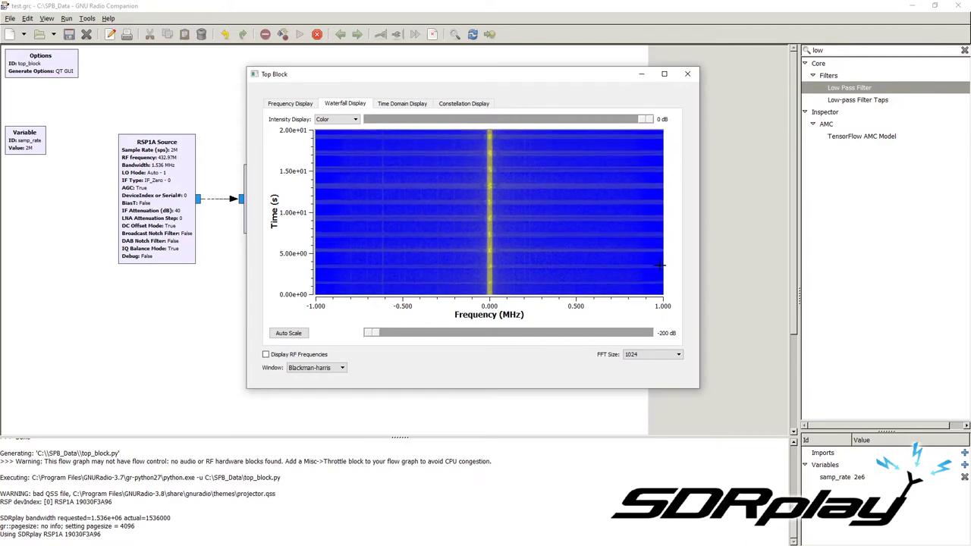
Step: Stop the flowgraph and change the Low Pass Filter's decimation to the variable dec
left_click(688, 74)
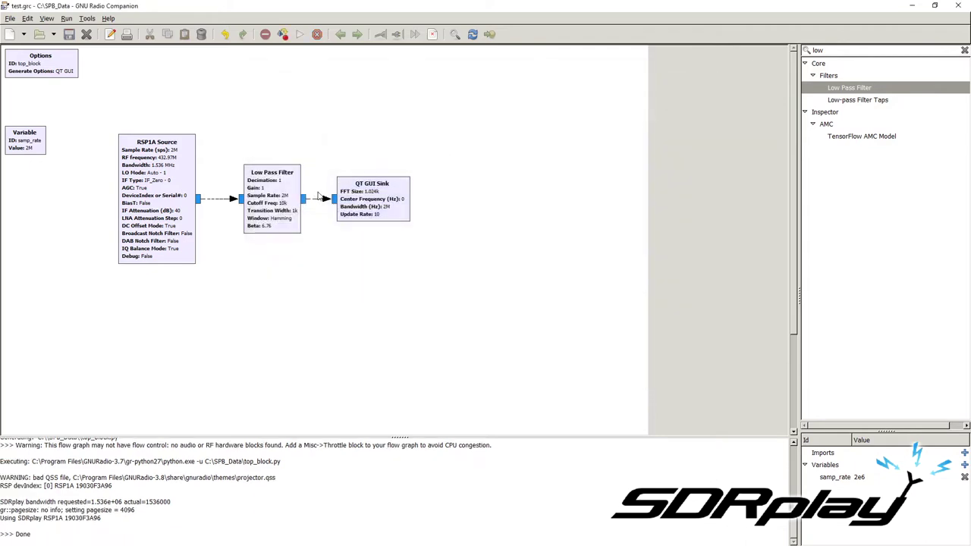
double_click(291, 190)
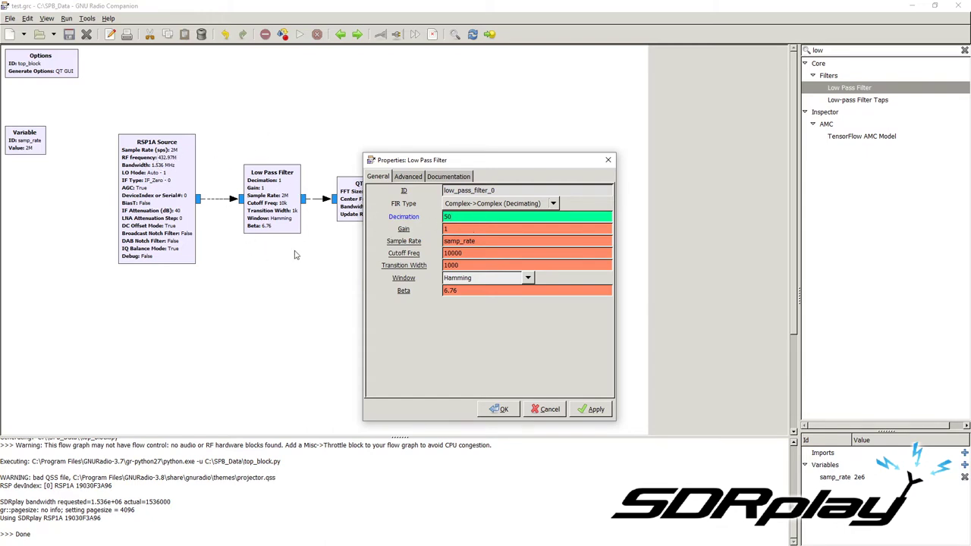
double_click(468, 217)
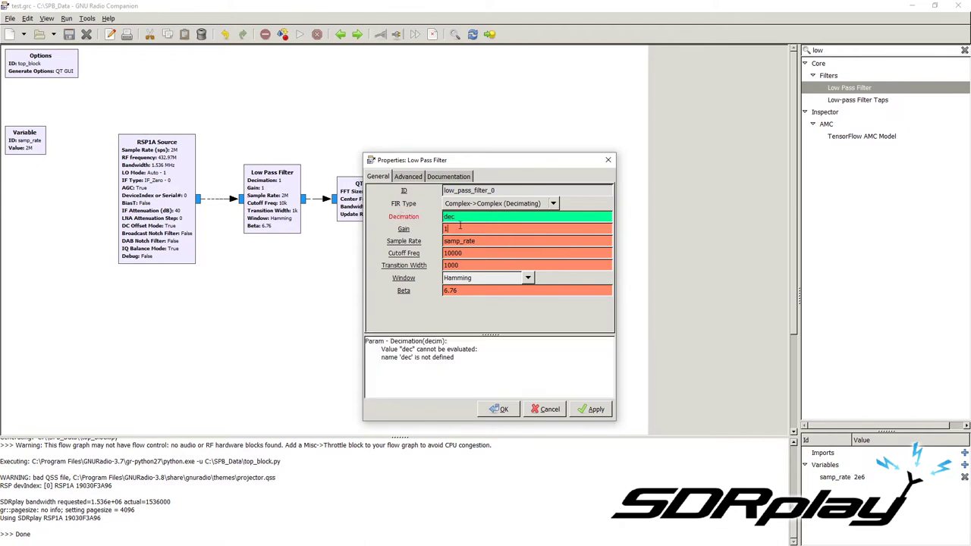
left_click(498, 409)
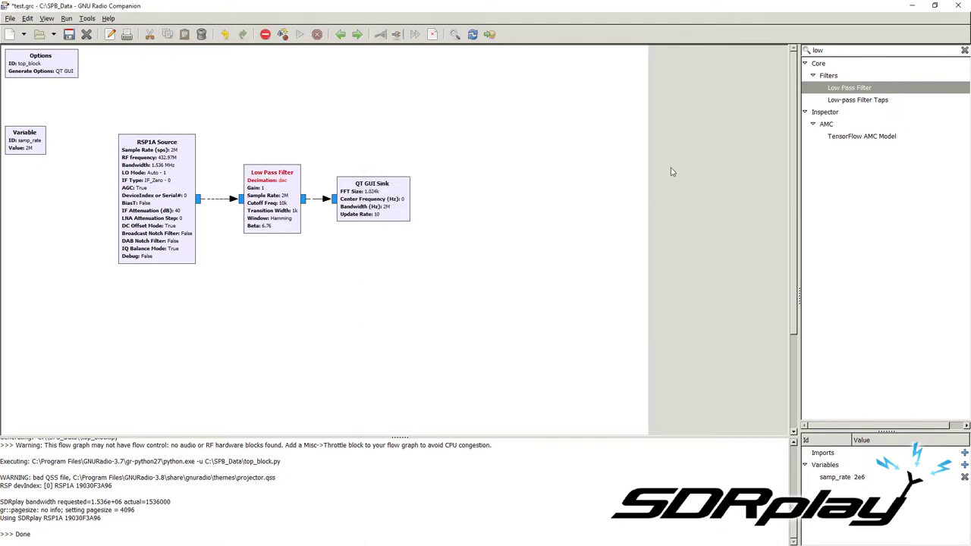
Step: Add a Variable block with ID dec and value 50
type("varia")
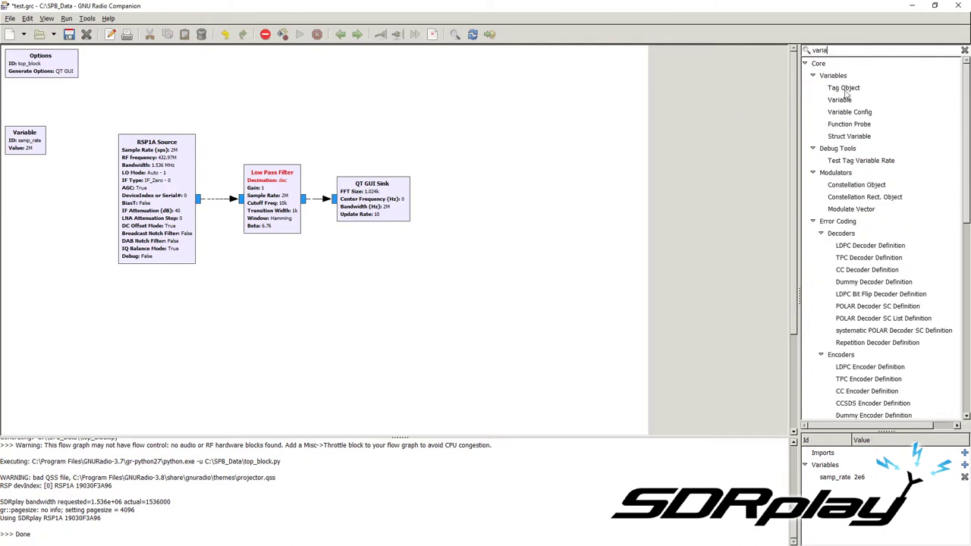
left_click_drag(839, 100, 421, 100)
double_click(422, 104)
triple_click(506, 191)
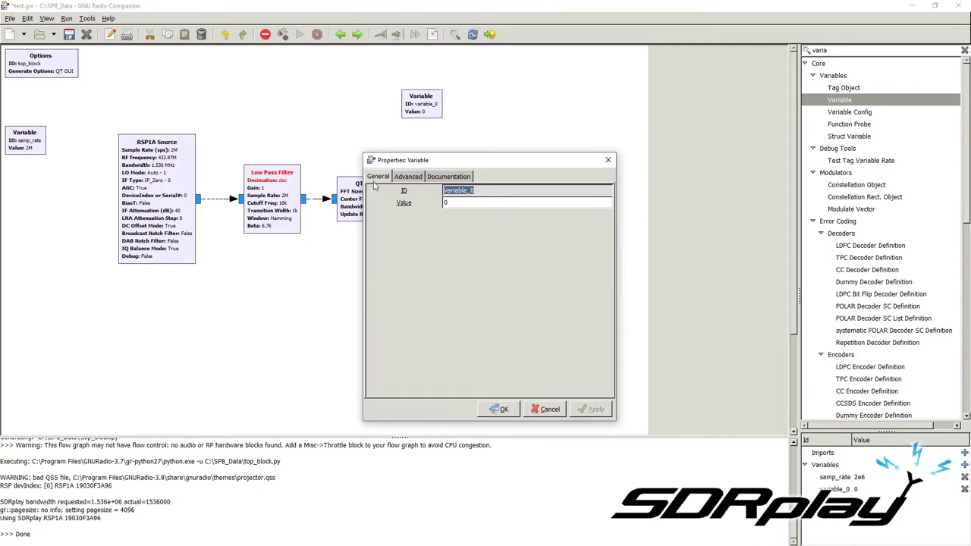
type("dec")
key("Tab")
type("50")
left_click(499, 409)
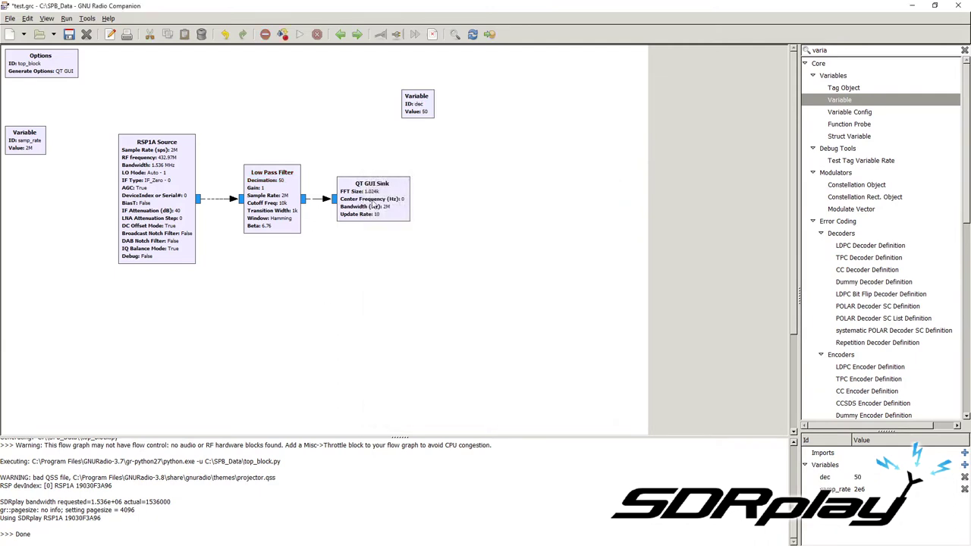
Step: Change the QT GUI Sink bandwidth to samp_rate/dec
left_click(385, 203)
double_click(384, 204)
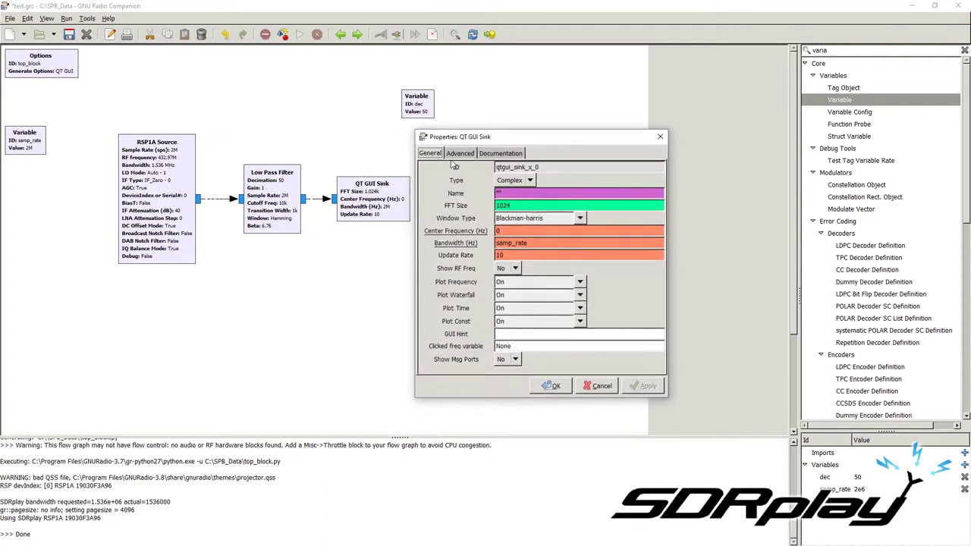
left_click(556, 242)
type("/dec")
Step: Apply the 40k sink bandwidth, run the flowgraph, and compare the spectrum and waterfall views
left_click(549, 385)
left_click(300, 34)
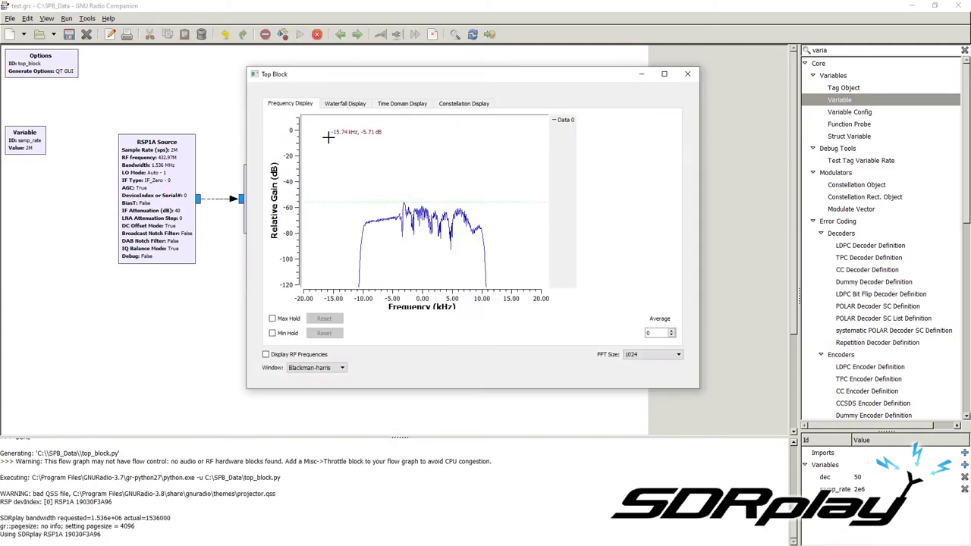
left_click(345, 103)
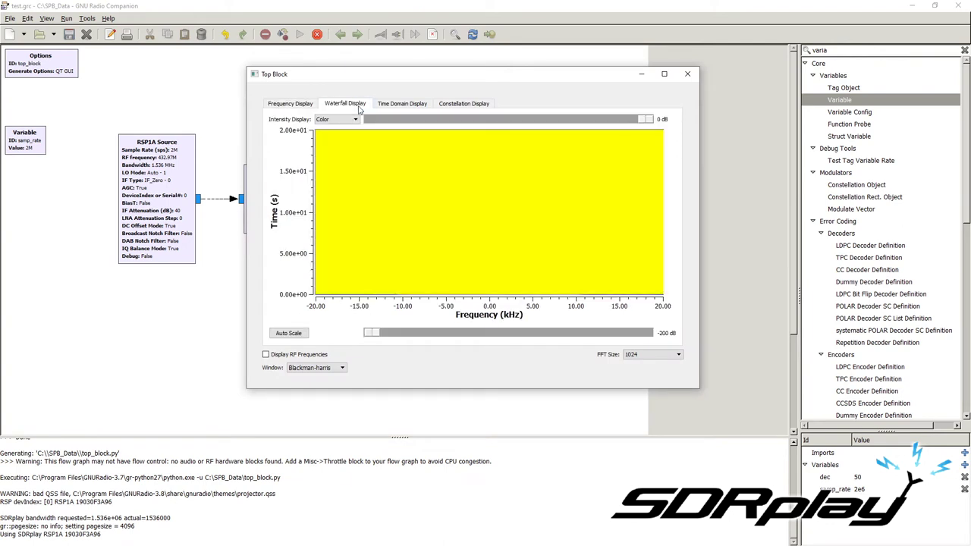
left_click(290, 103)
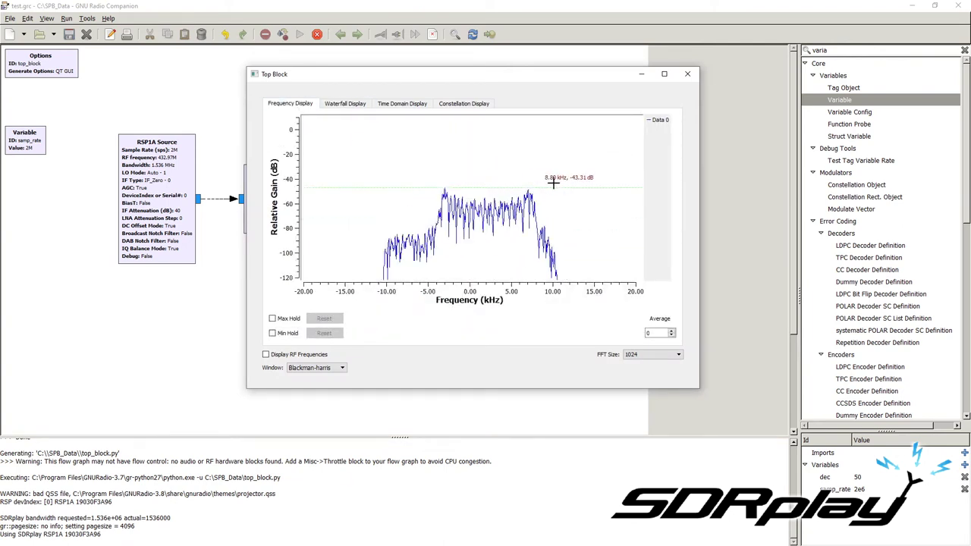
left_click(350, 106)
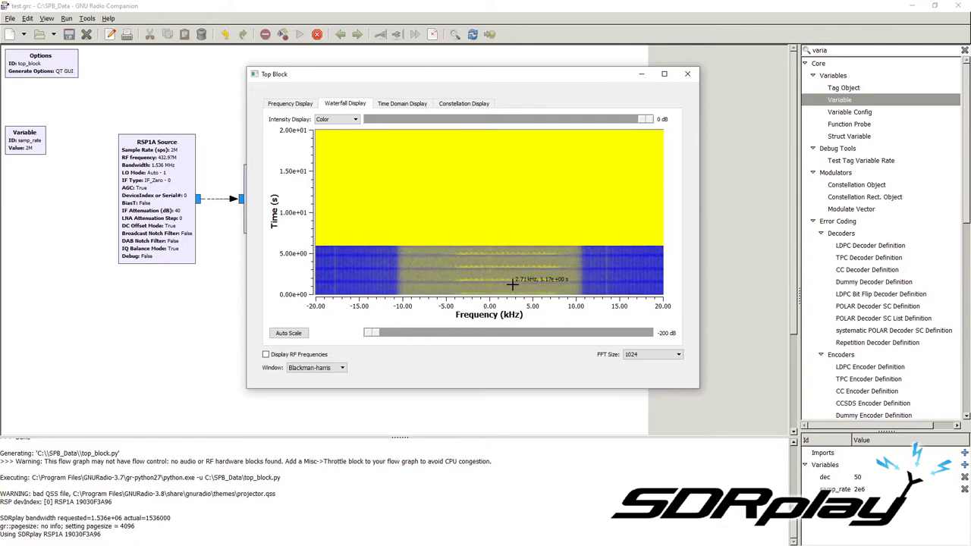
Step: Change the RSP1A Source's RF frequency, rerun, and watch the Waterfall Display within the ±10 kHz passband
left_click(687, 75)
double_click(156, 193)
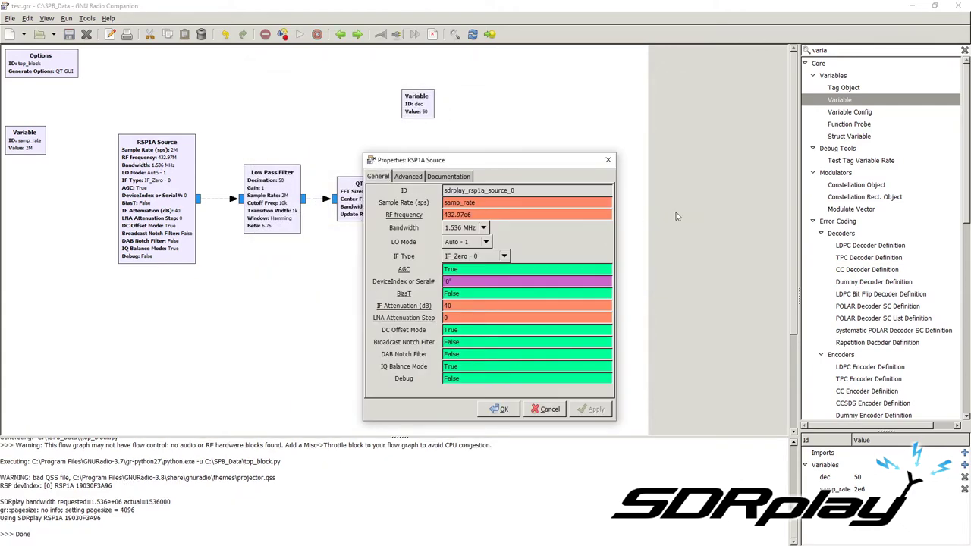
type("2")
left_click(502, 410)
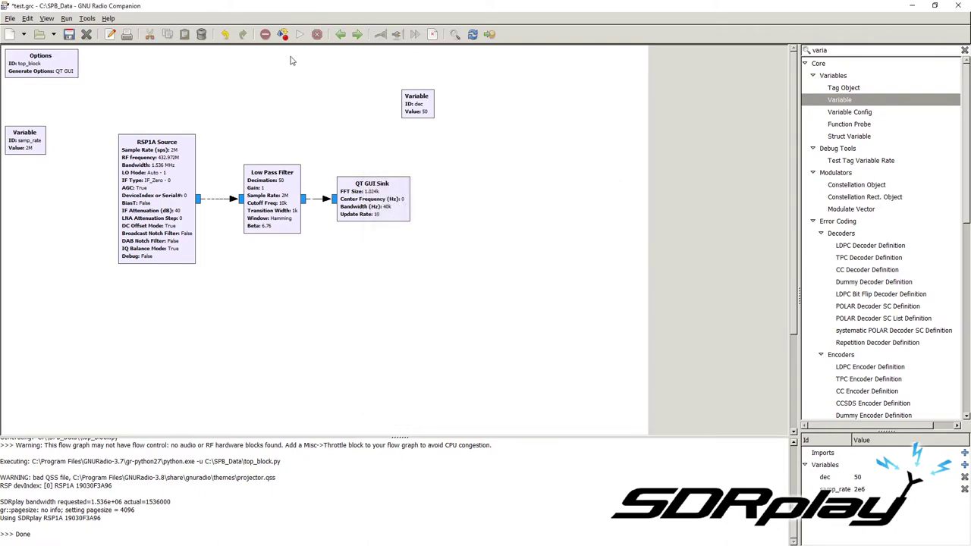
left_click(300, 35)
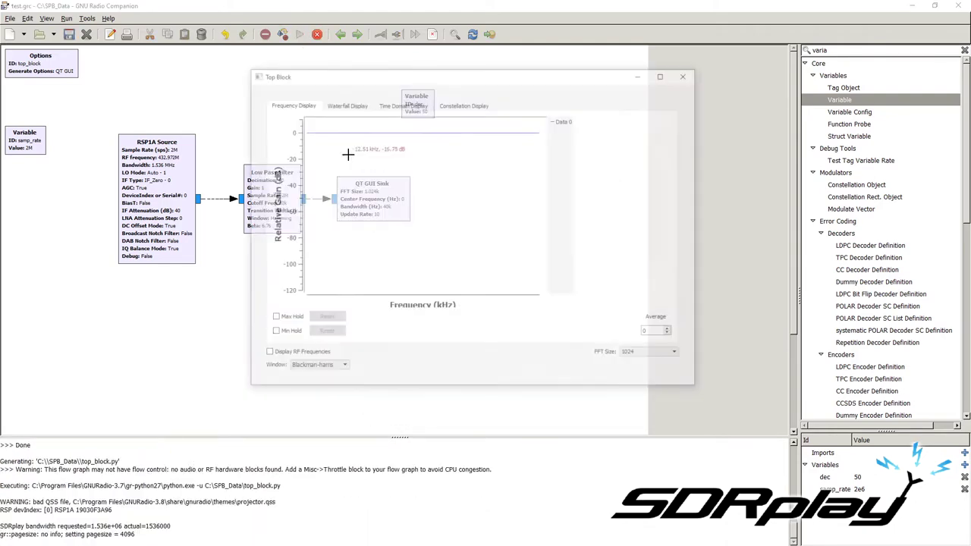
left_click(345, 103)
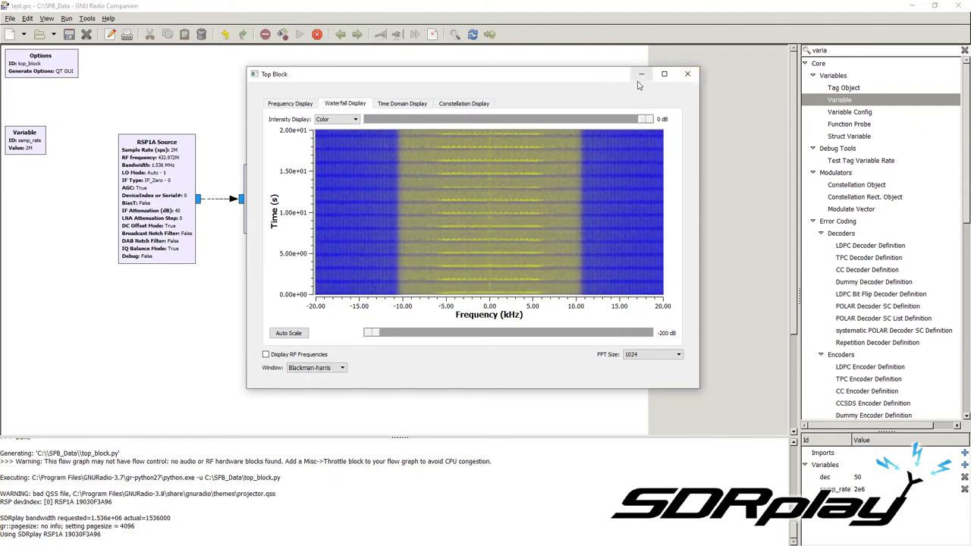
Step: Add a Quadrature Demod block to the canvas from the 'quadra' library search
left_click(687, 76)
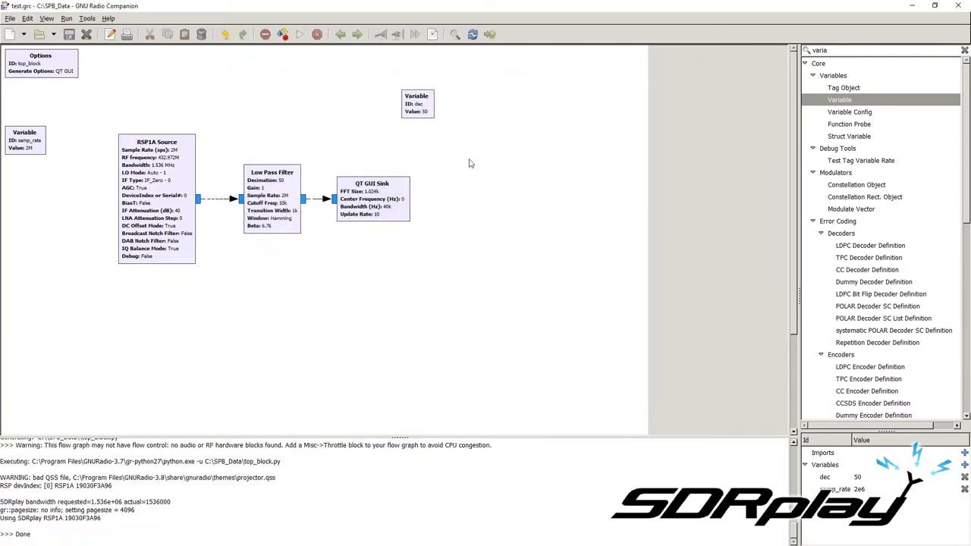
left_click_drag(372, 203, 393, 199)
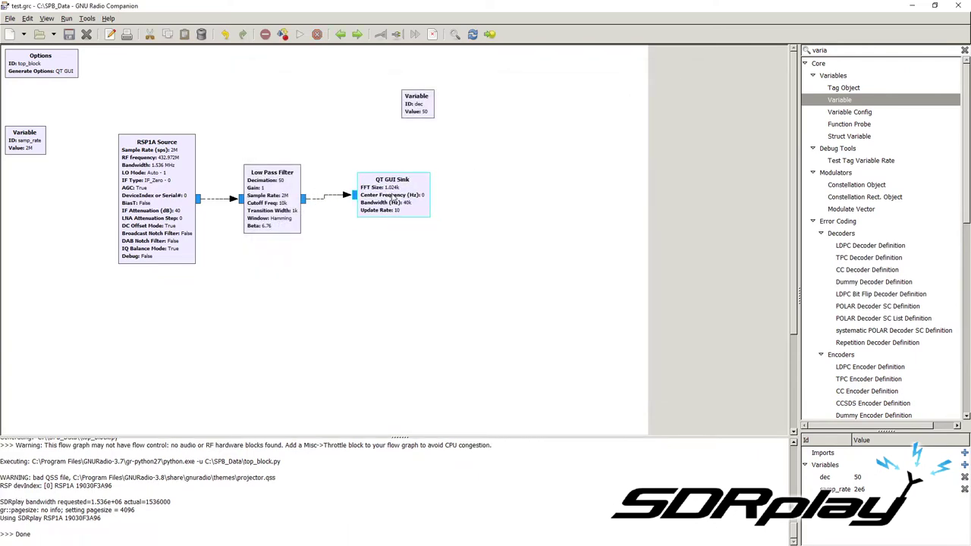
double_click(809, 51)
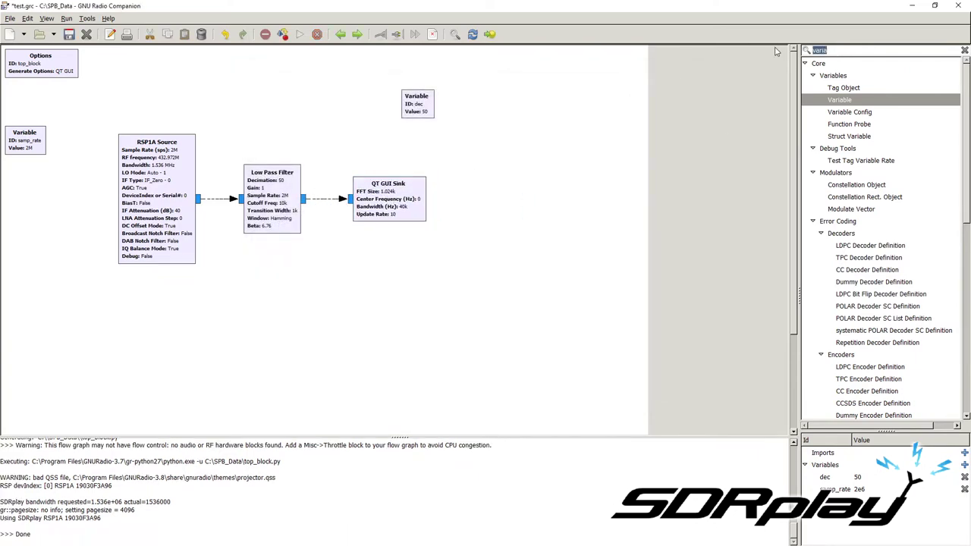
type("quara")
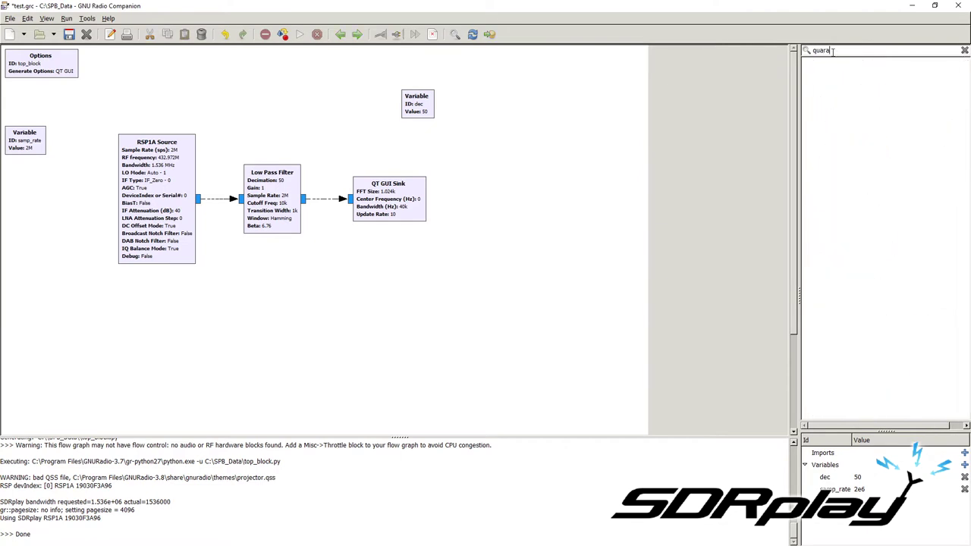
type("==")
key("BackSpace")
key("BackSpace")
key("BackSpace")
key("BackSpace")
type("dra")
left_click_drag(845, 87, 377, 259)
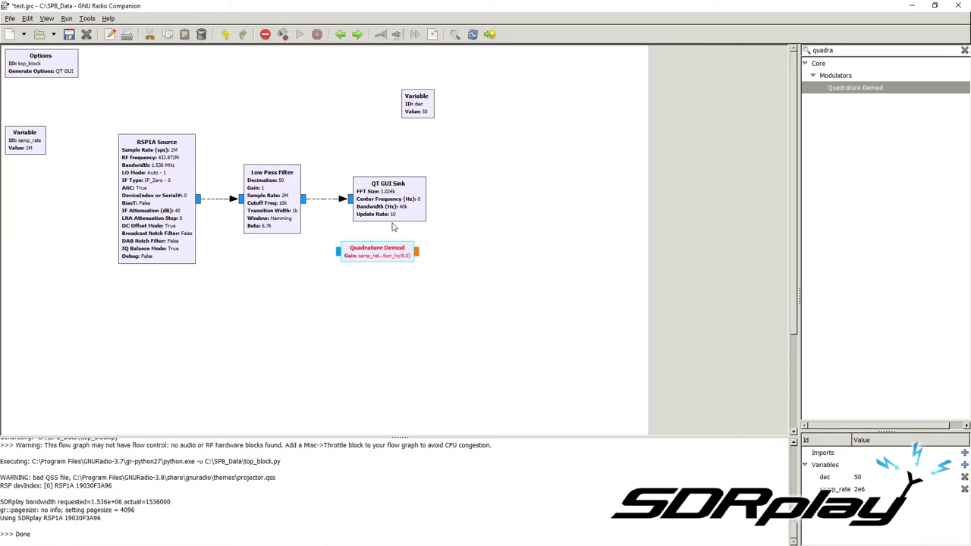
Step: Wire the Low Pass Filter output into Quadrature Demod and open the QT GUI Sink's settings
left_click_drag(375, 206, 487, 201)
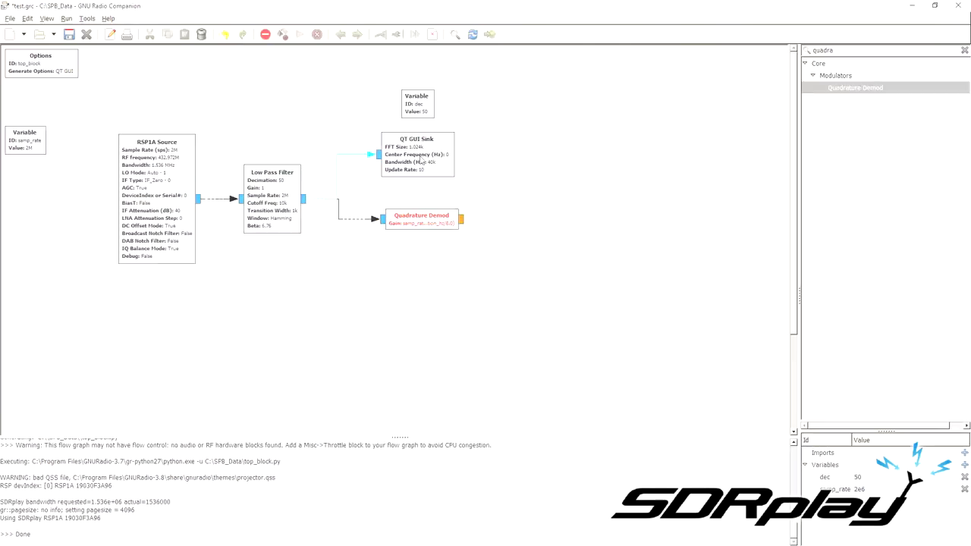
left_click_drag(420, 161, 542, 225)
double_click(537, 213)
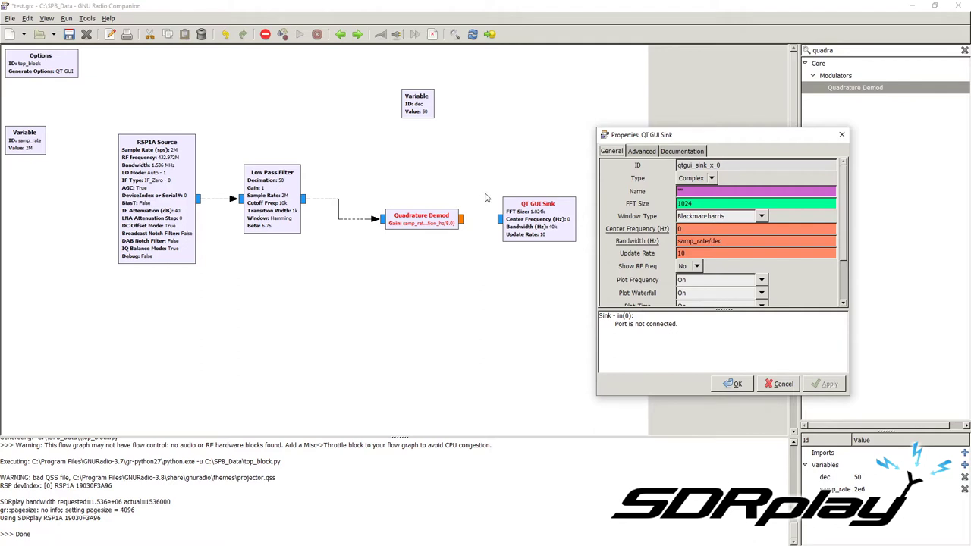
Step: Set the QT GUI Sink input type to Float and connect Quadrature Demod's output to it
left_click(694, 178)
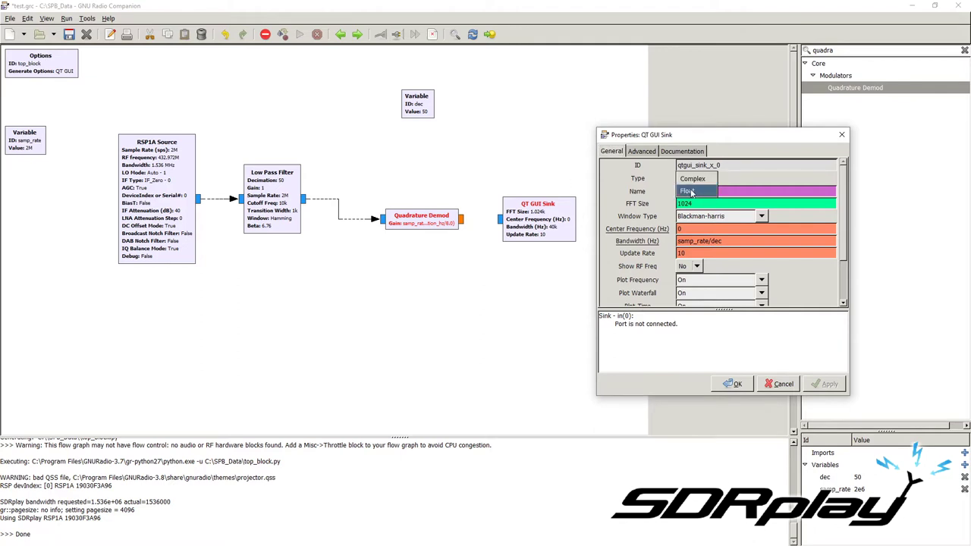
left_click(691, 192)
left_click(732, 384)
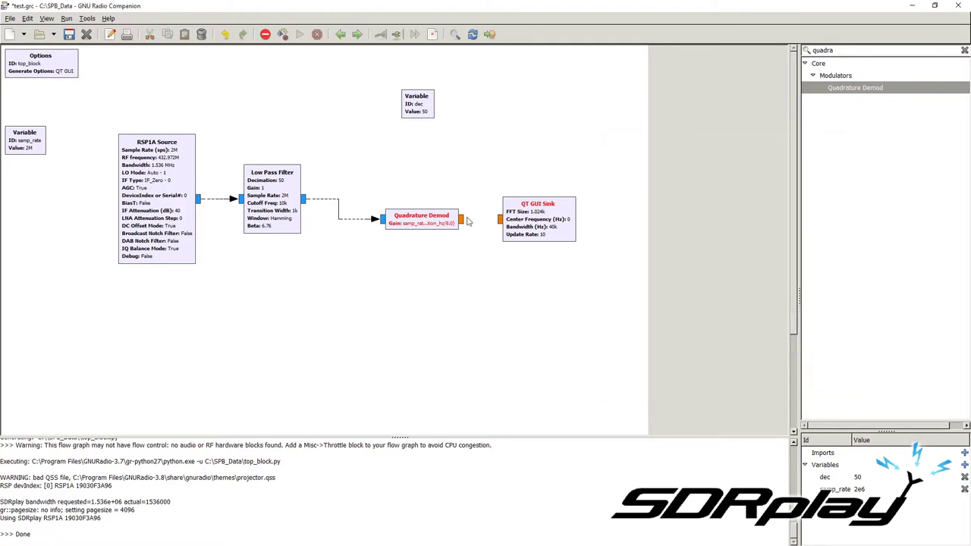
left_click(461, 219)
left_click(500, 219)
left_click_drag(424, 220, 404, 200)
Step: Set the Quadrature Demod Gain to 1, clearing its error
double_click(432, 199)
left_click_drag(455, 161, 562, 136)
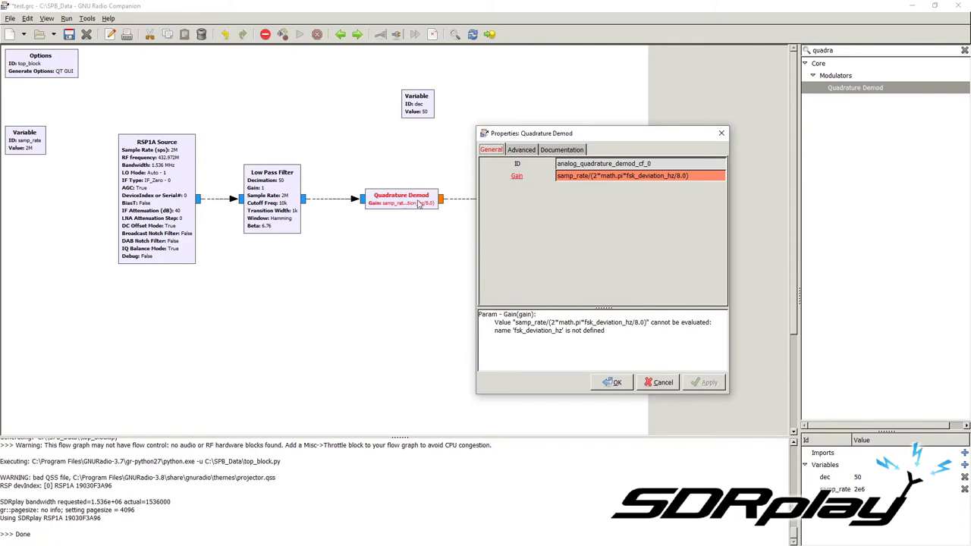
left_click(577, 150)
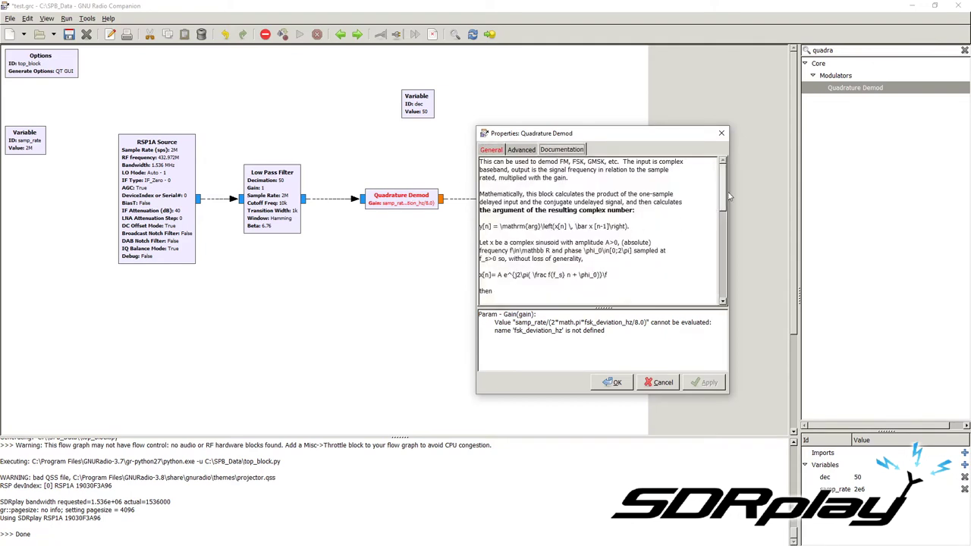
left_click_drag(722, 185, 726, 236)
left_click(490, 149)
left_click_drag(696, 176, 464, 176)
type("1")
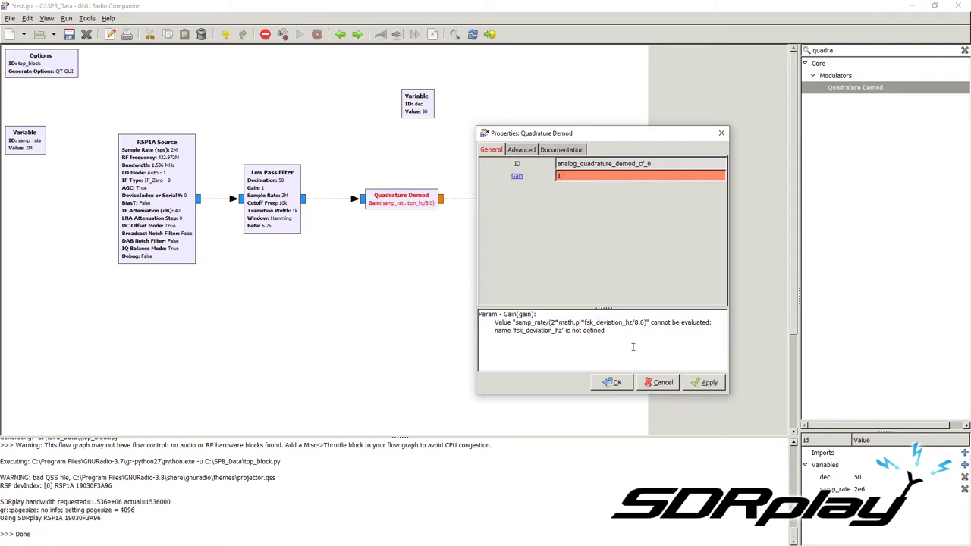
left_click(614, 382)
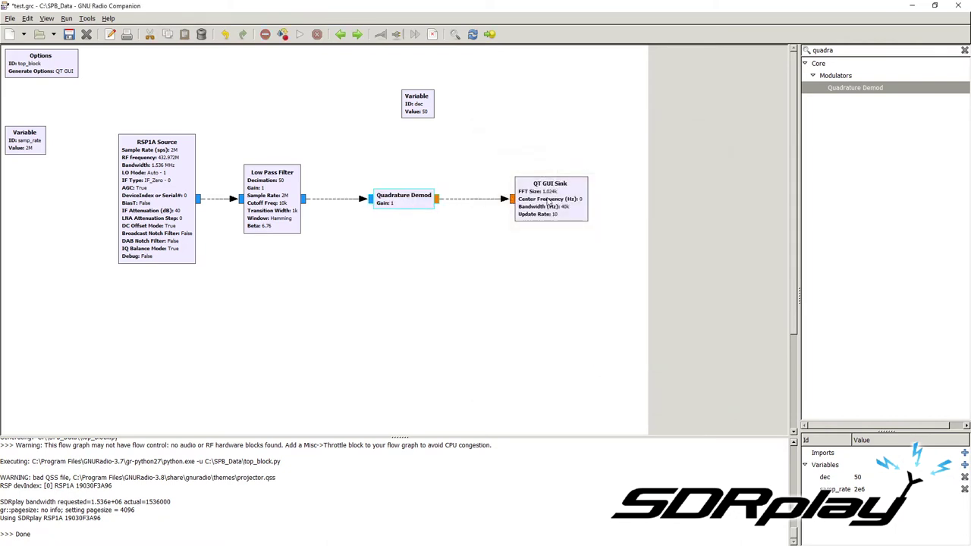
left_click_drag(556, 201, 549, 202)
key("ctrl+s")
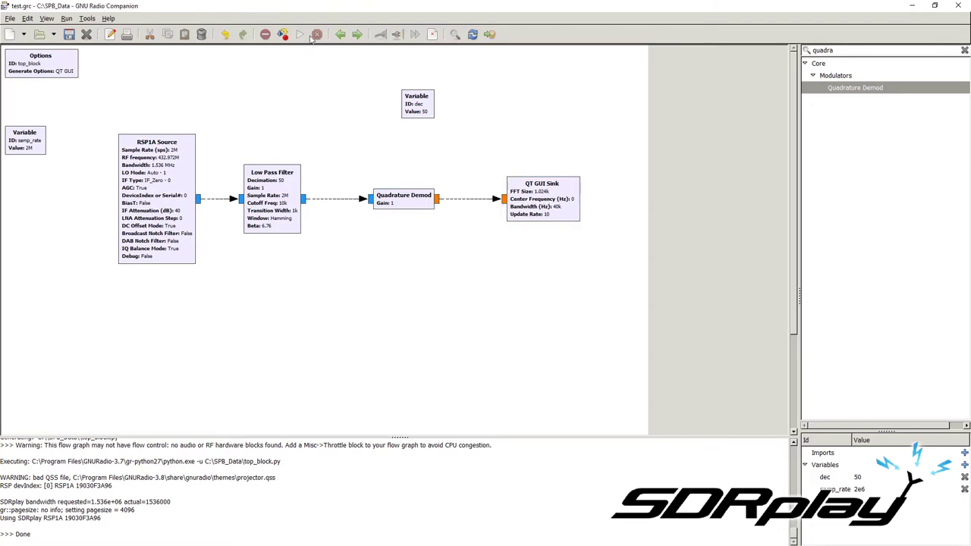
left_click(300, 34)
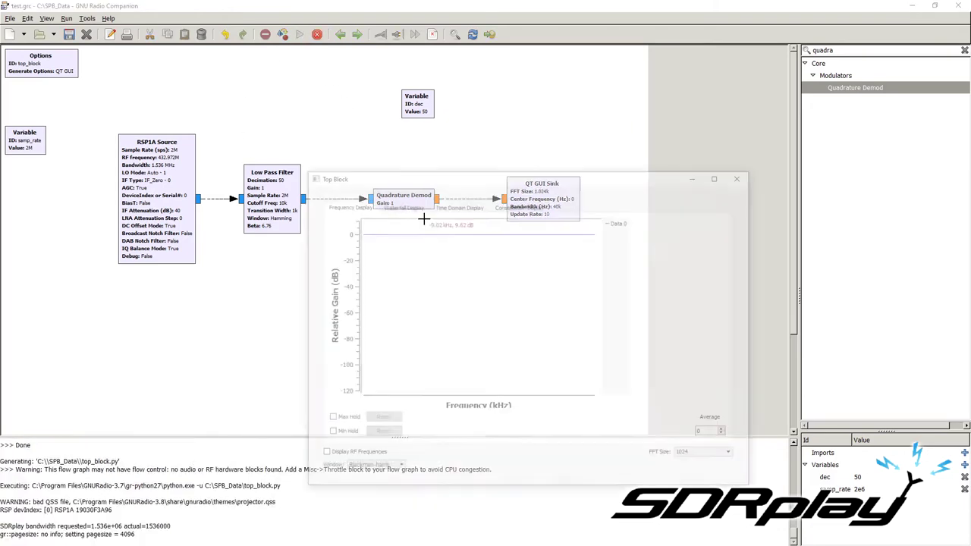
left_click_drag(462, 187, 481, 90)
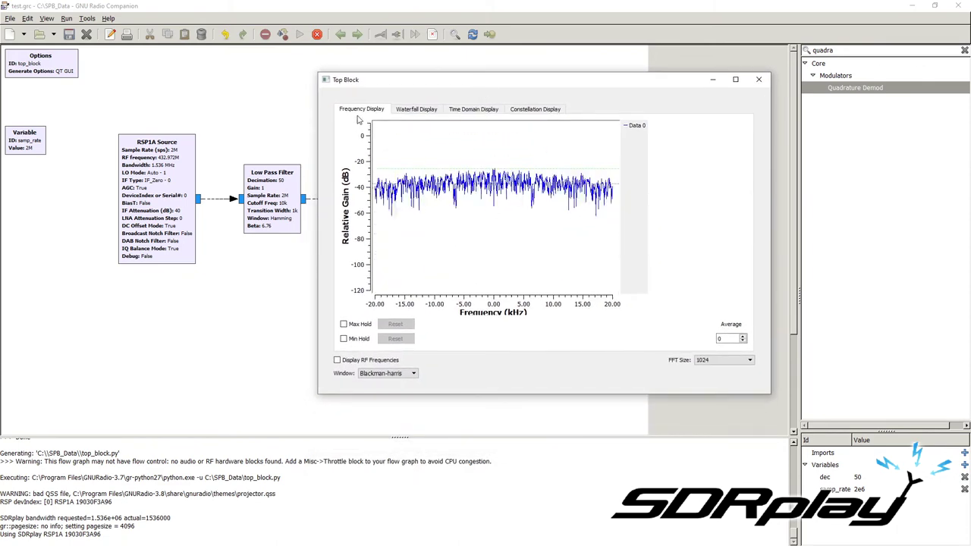
left_click_drag(369, 86, 542, 93)
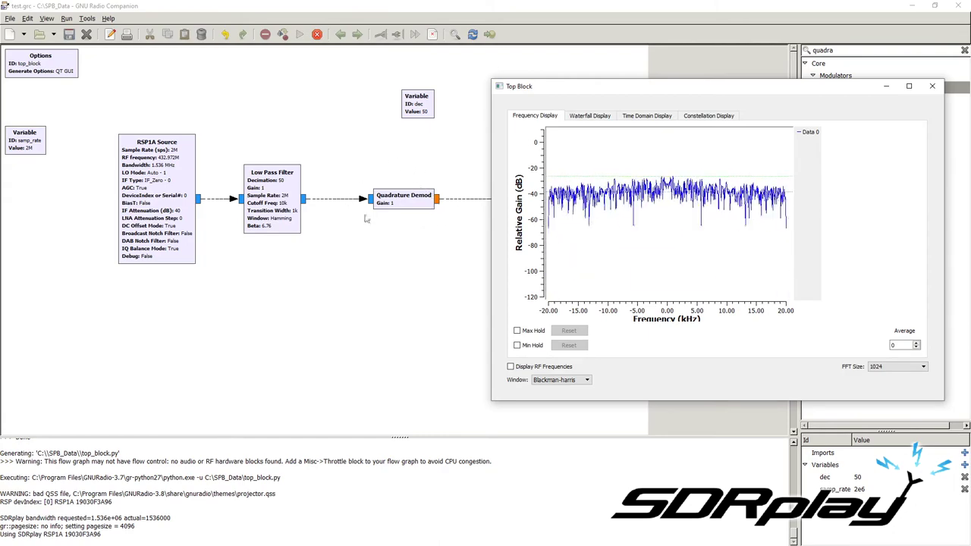
left_click(645, 116)
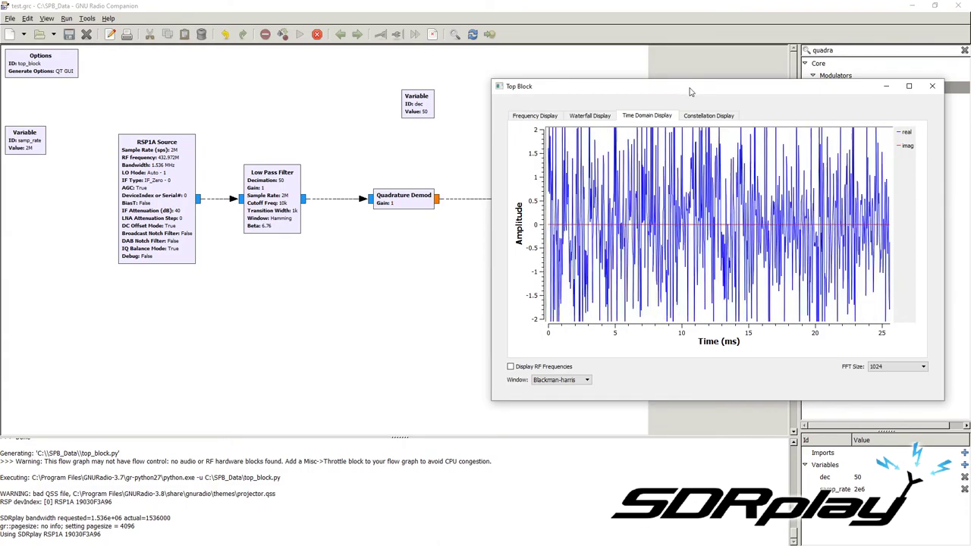
left_click_drag(690, 92, 414, 99)
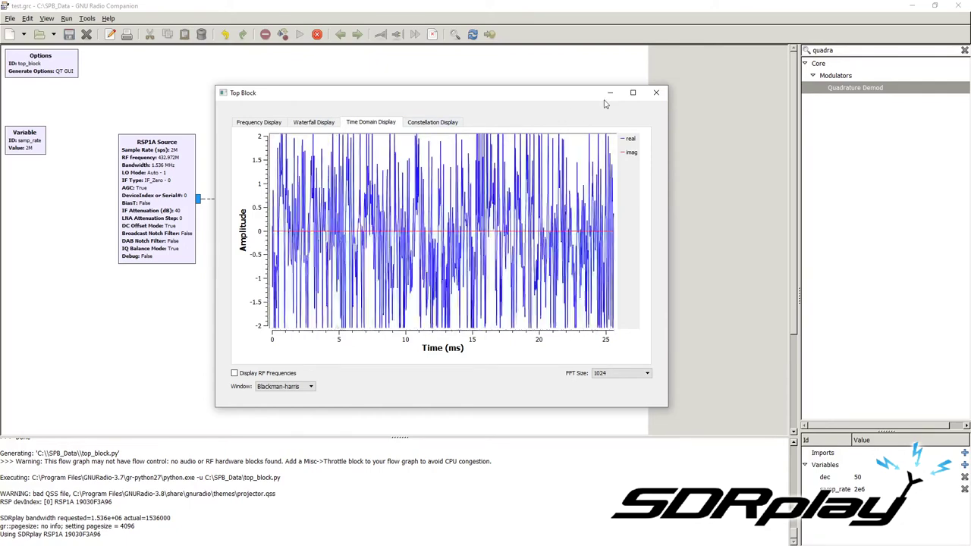
left_click(656, 93)
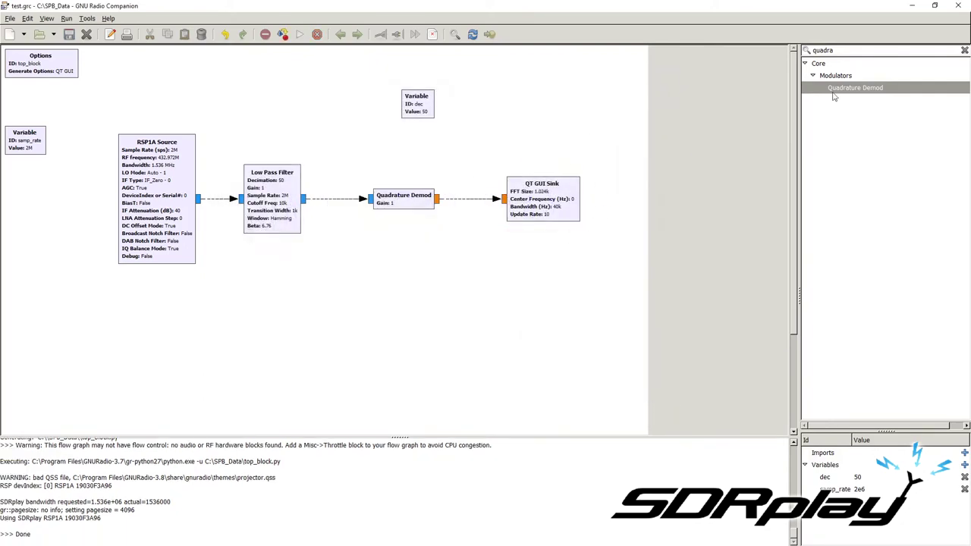
Step: Add a QT GUI Time Sink from the 'qt' search and set its input type to Float
double_click(864, 50)
type("qt")
left_click_drag(861, 223, 531, 264)
double_click(533, 258)
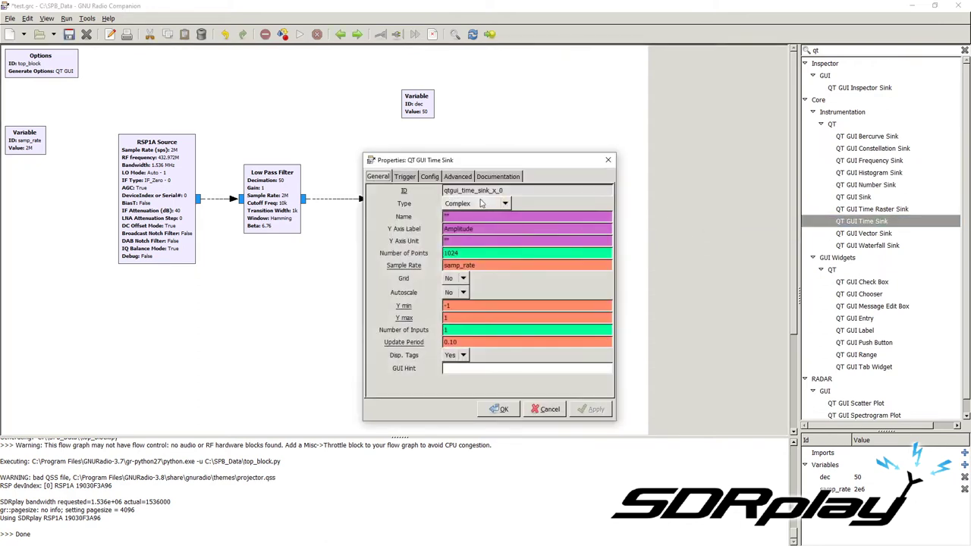
left_click(474, 203)
left_click(455, 213)
left_click(499, 409)
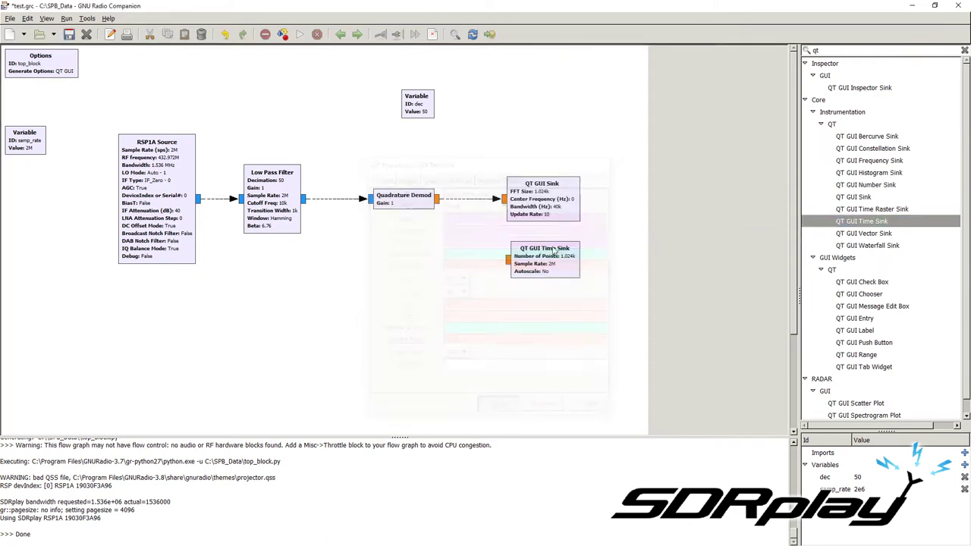
Step: Disable the old QT GUI Sink block
right_click(553, 202)
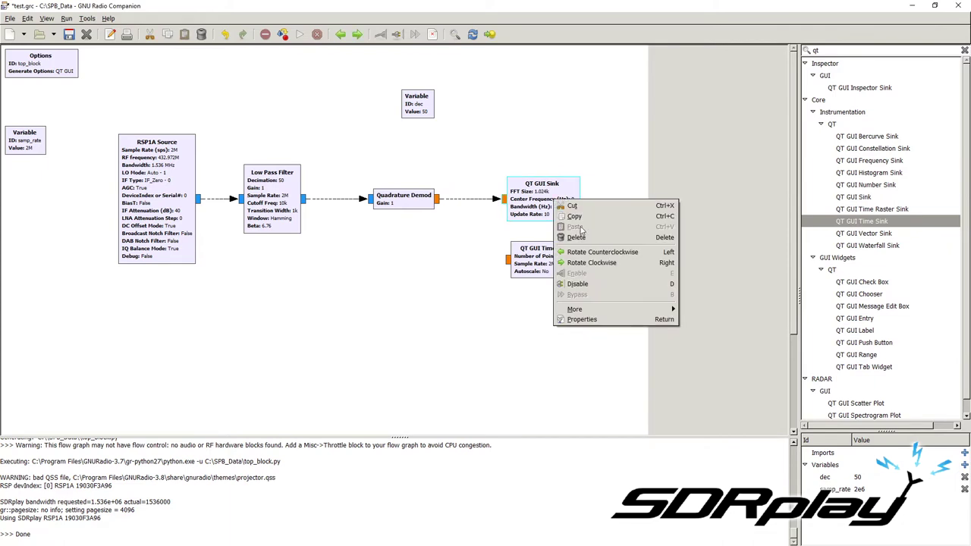
left_click(578, 285)
right_click(535, 185)
left_click(451, 260)
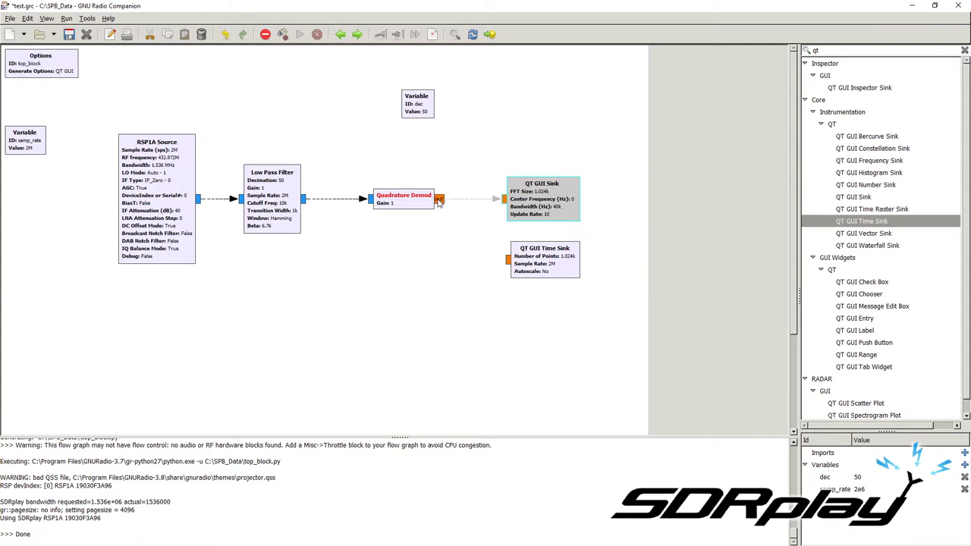
Step: Connect Quadrature Demod to the Time Sink, keep its samp_rate/dec sample rate, and run the flowgraph
left_click(438, 200)
left_click(504, 261)
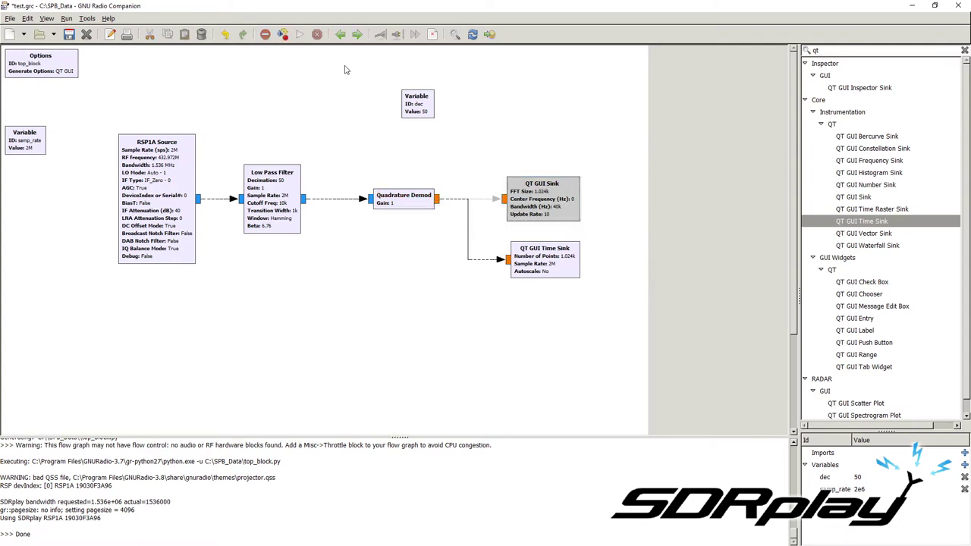
double_click(546, 263)
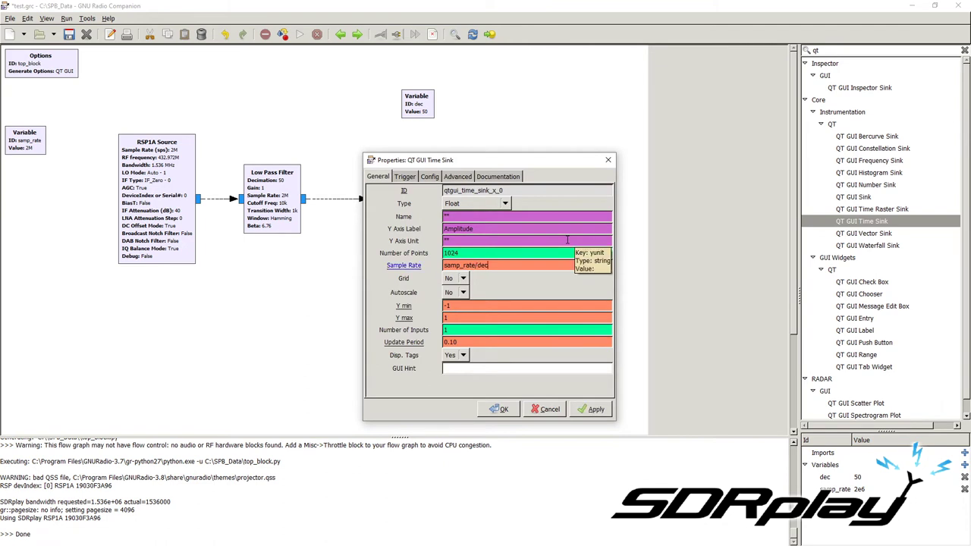
key("Escape")
left_click(284, 34)
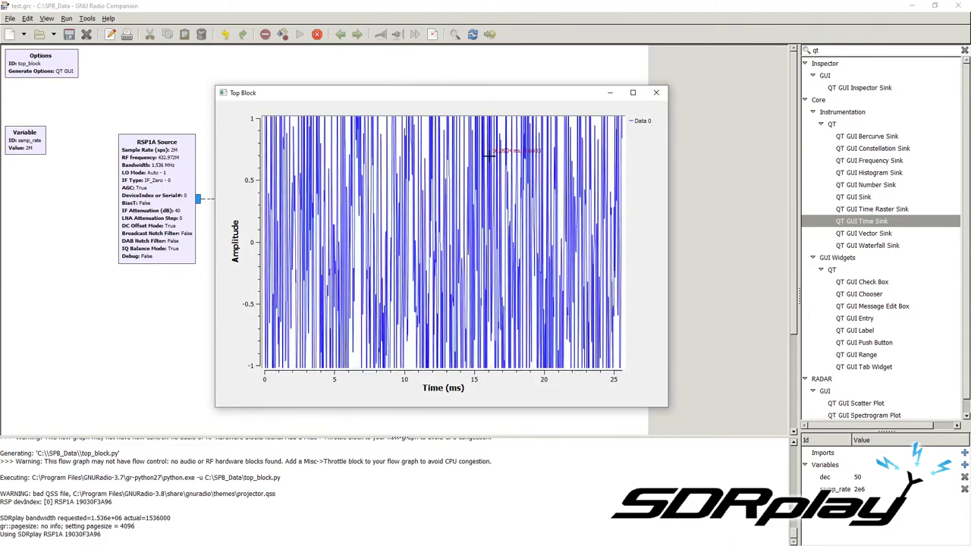
Step: Freeze the time plot to inspect the ±0.9 square pulses, then move the plot window aside
right_click(489, 156)
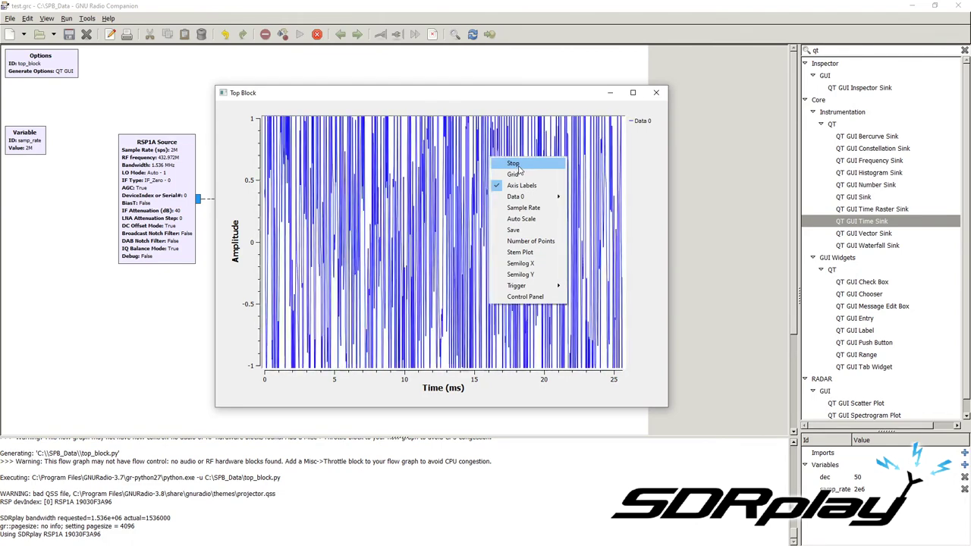
left_click(517, 165)
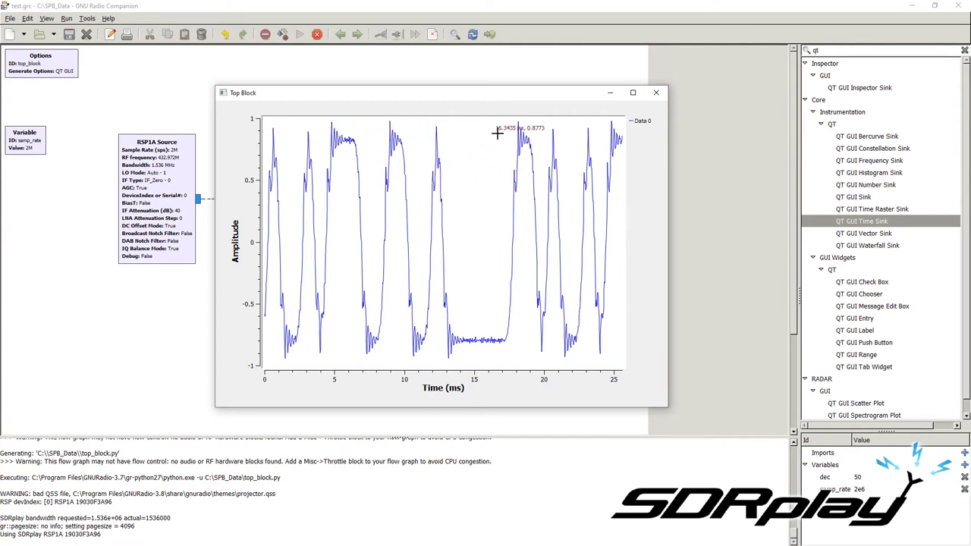
scroll(425, 265, "down", 15)
scroll(433, 264, "up", 15)
left_click_drag(421, 98, 239, 103)
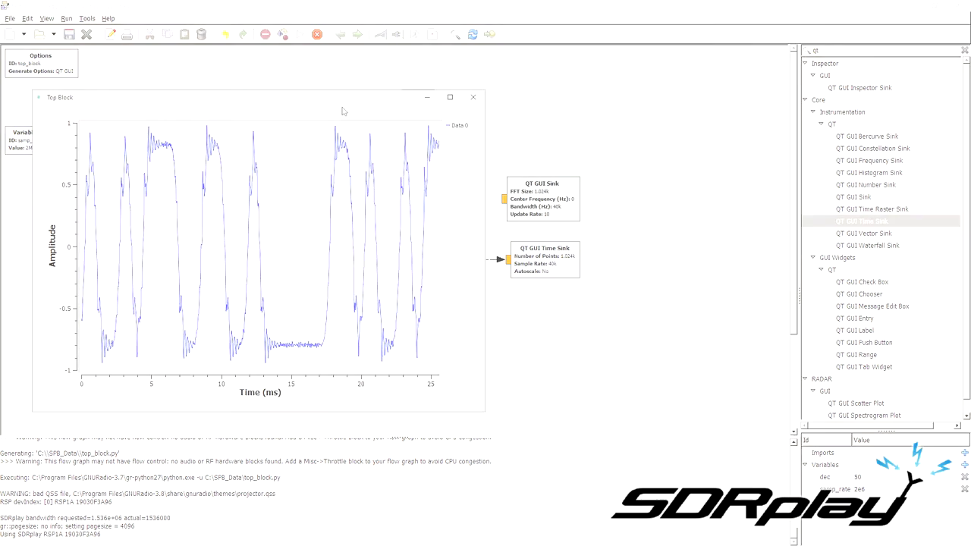
left_click_drag(342, 101, 613, 73)
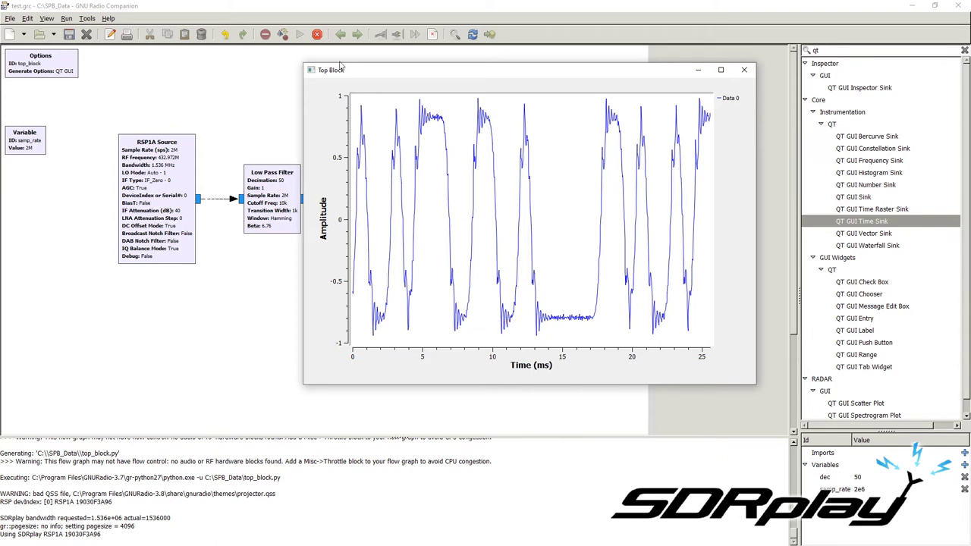
Step: Stop the run, add a Low Pass Filter from the 'low' search, and delete the Demod-to-Time Sink link
left_click(318, 34)
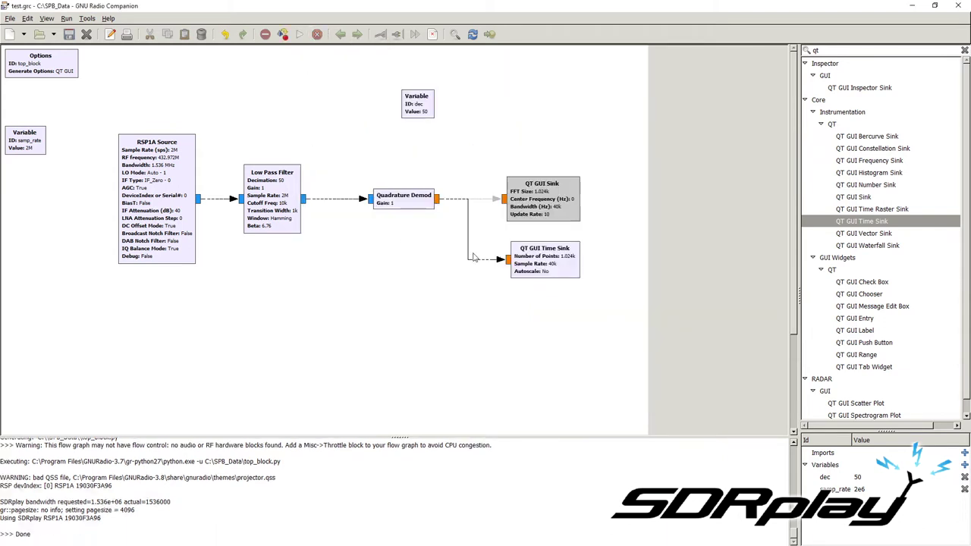
double_click(815, 50)
key("BackSpace")
type("low")
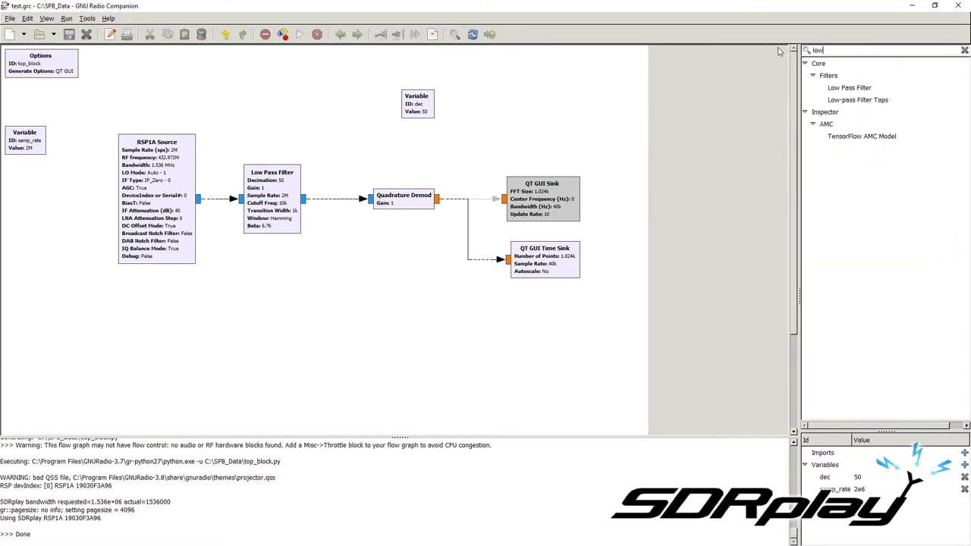
left_click_drag(855, 89, 430, 273)
left_click(483, 261)
key("Delete")
Step: Make the new filter Float->Float (Decimating) and wire Quadrature Demod → filter → QT GUI Time Sink
double_click(444, 262)
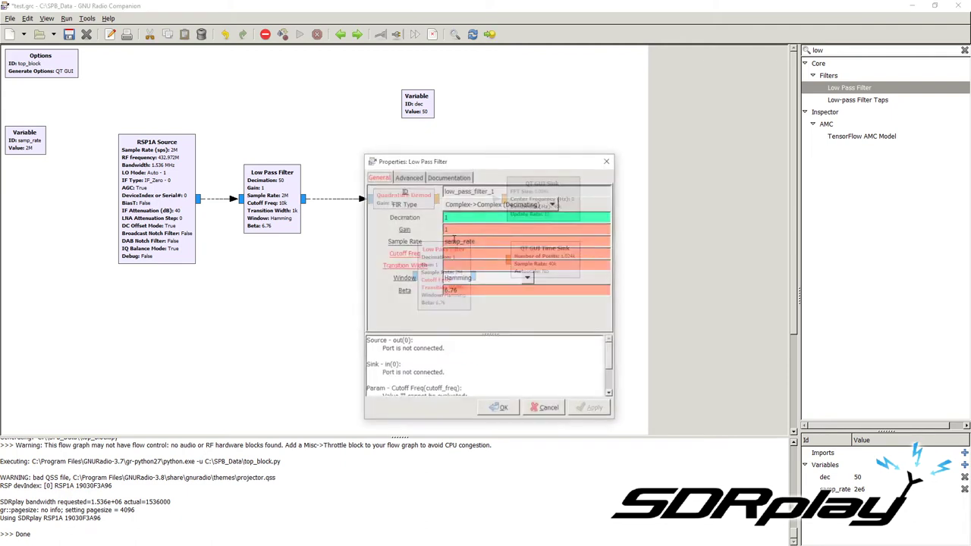
left_click(471, 203)
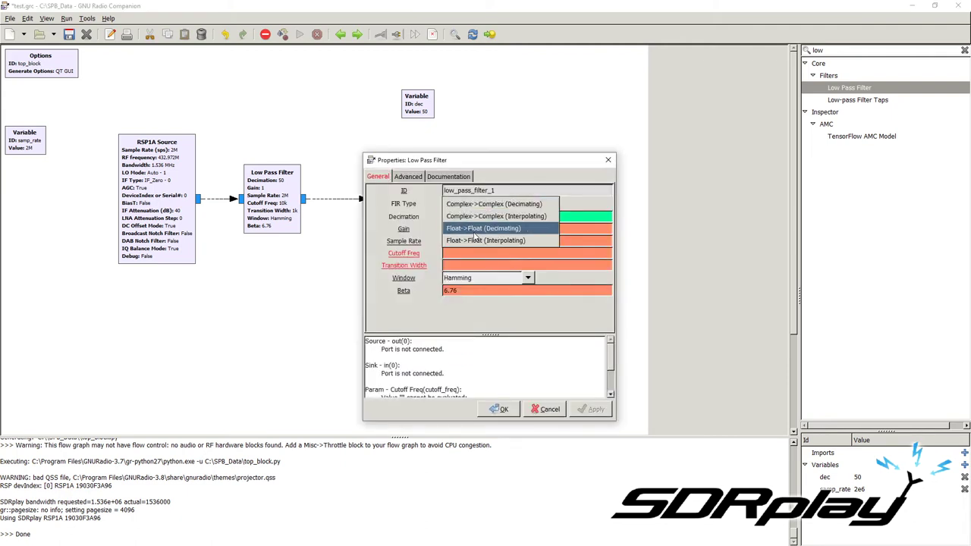
left_click(482, 228)
left_click(486, 402)
left_click(412, 276)
left_click(437, 199)
left_click(472, 276)
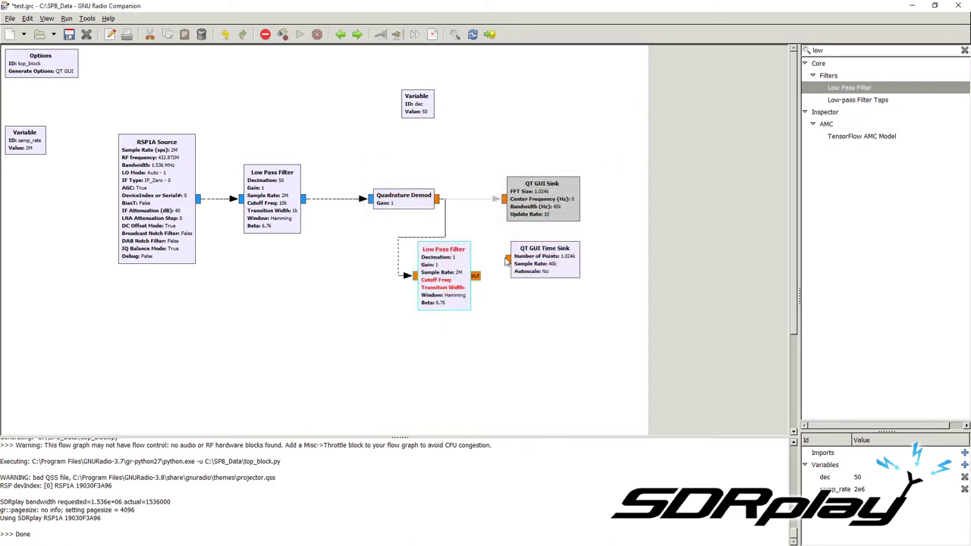
left_click(507, 260)
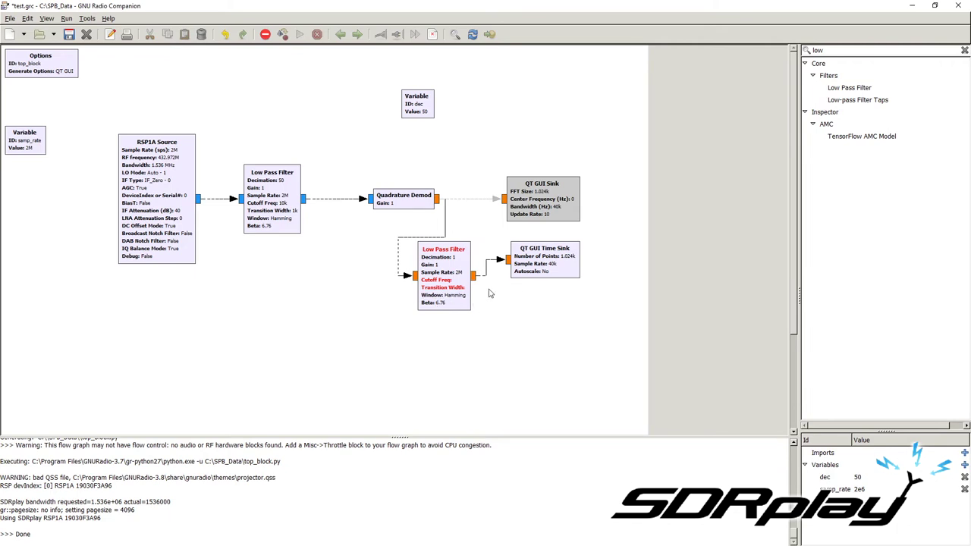
Step: Add a Variable block named baud with value 1200
type("var")
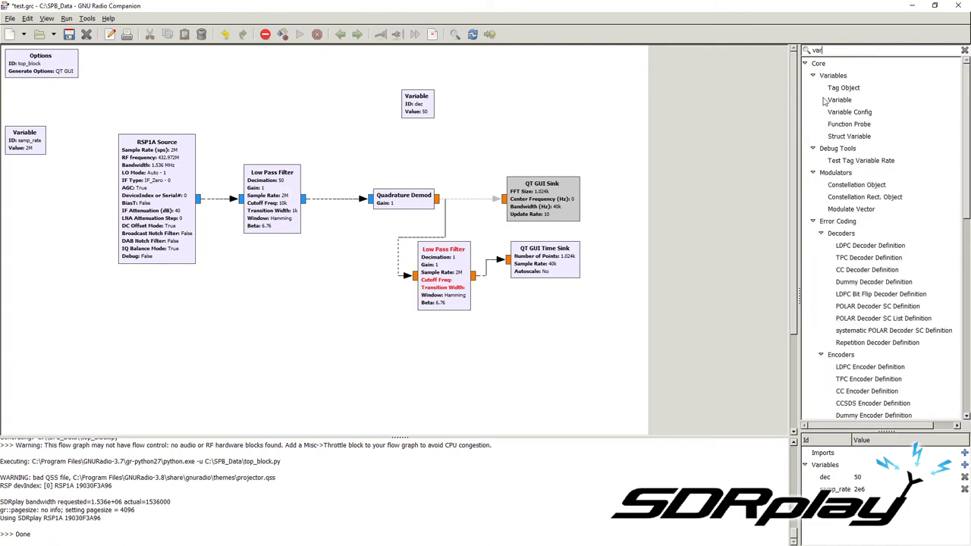
left_click_drag(839, 99, 336, 110)
double_click(336, 110)
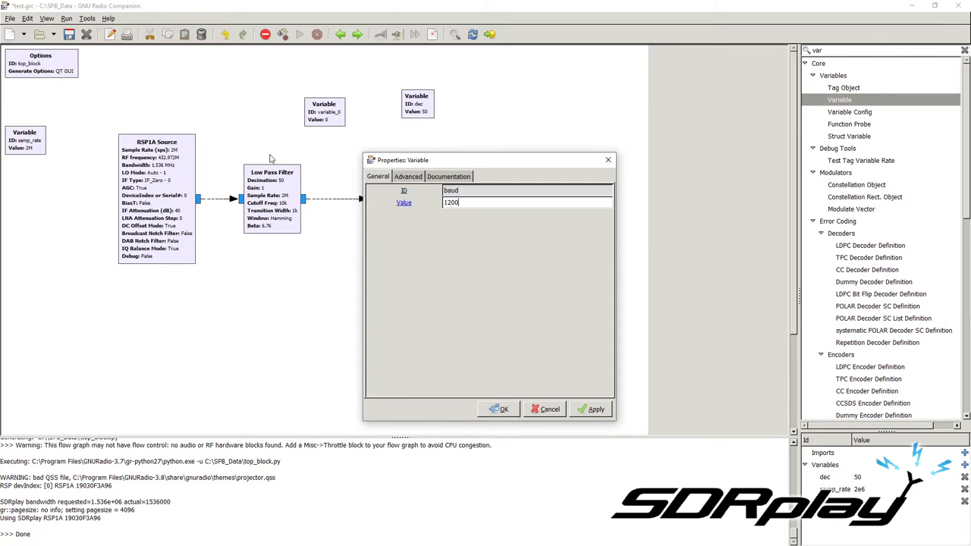
left_click(498, 409)
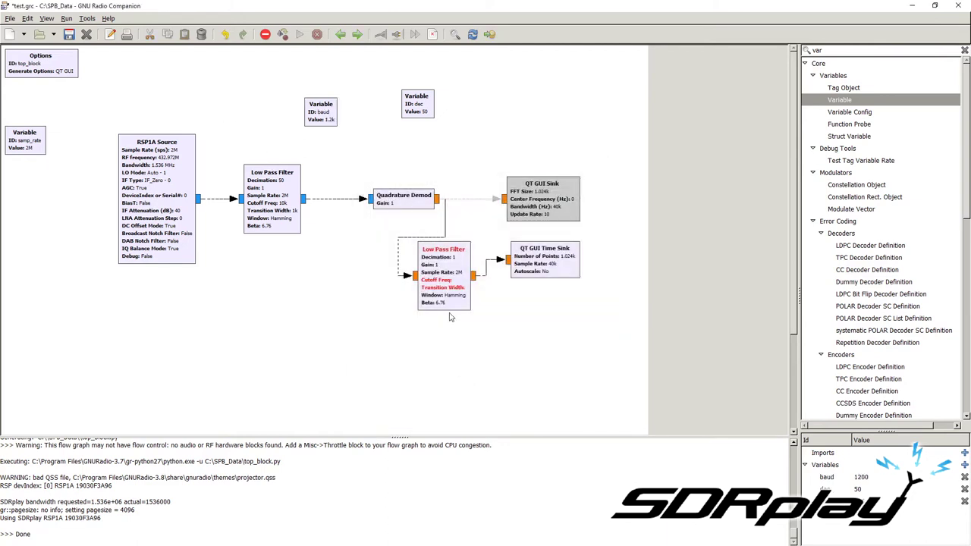
Step: Set the second filter's cutoff to baud/2*1.5 and transition width 300, then save and run
double_click(448, 301)
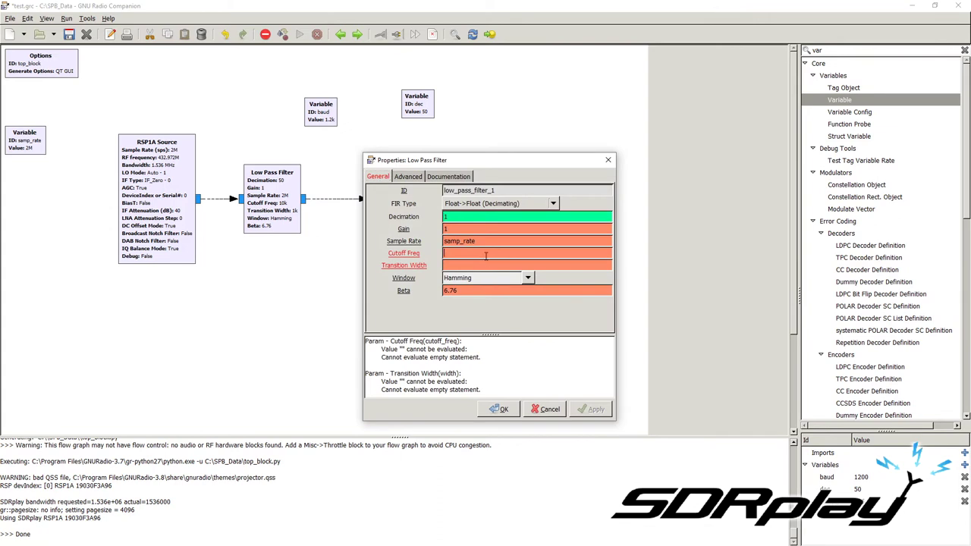
type("baud/2 * 1.5")
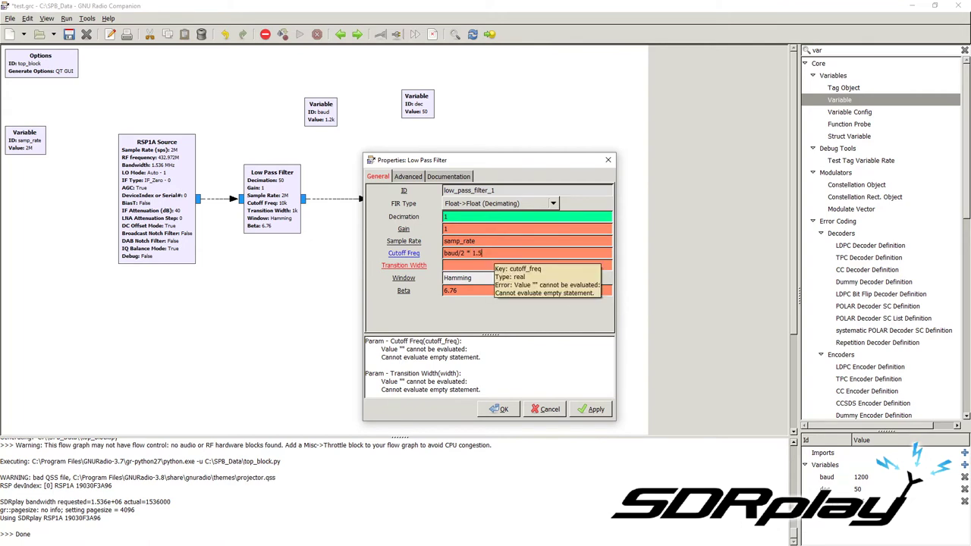
key("Return")
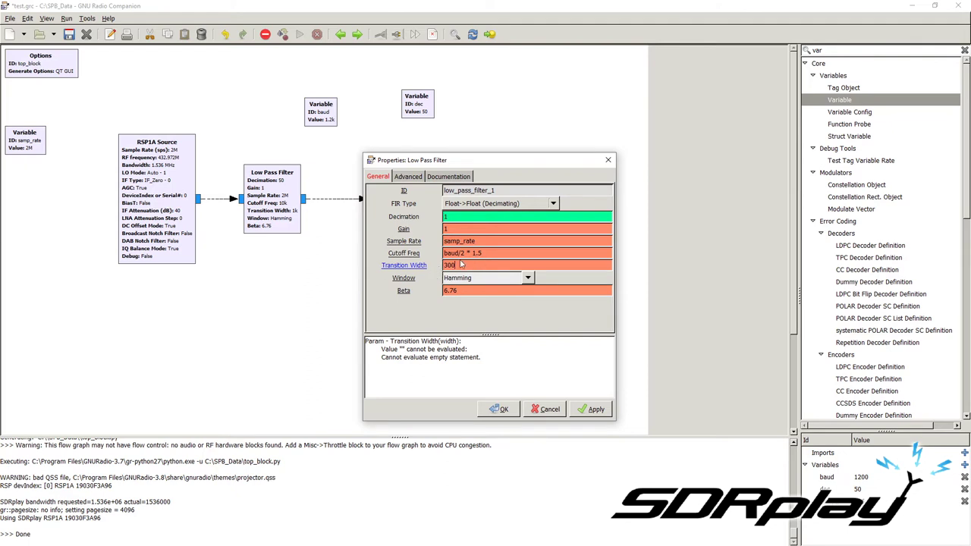
left_click(499, 409)
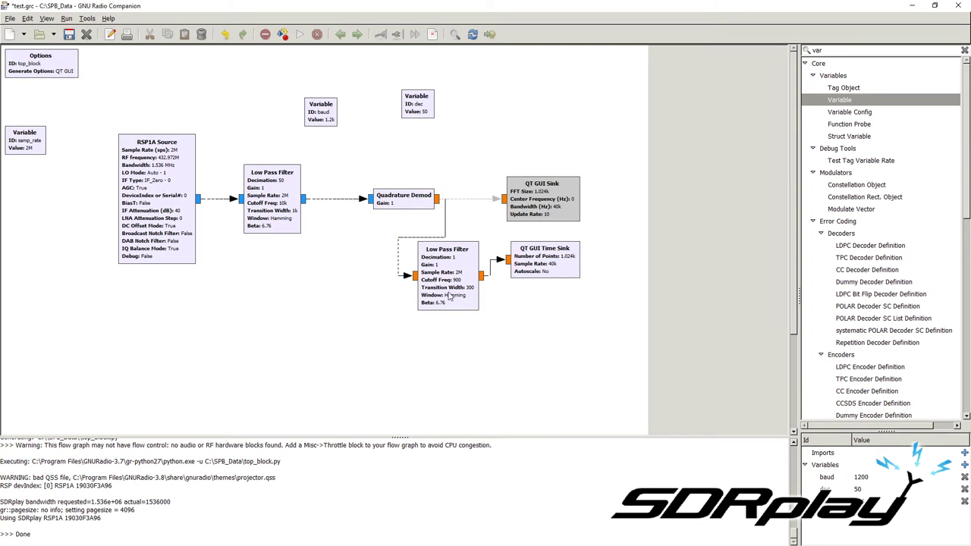
key("F6")
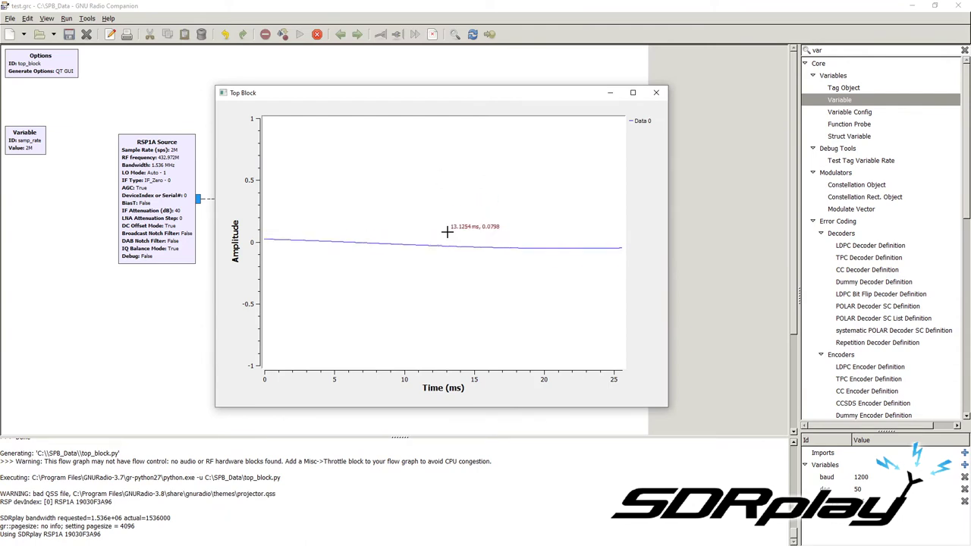
Step: Close the flat plot, set the second filter's Sample Rate to samp_rate/dec, and execute again
left_click(656, 92)
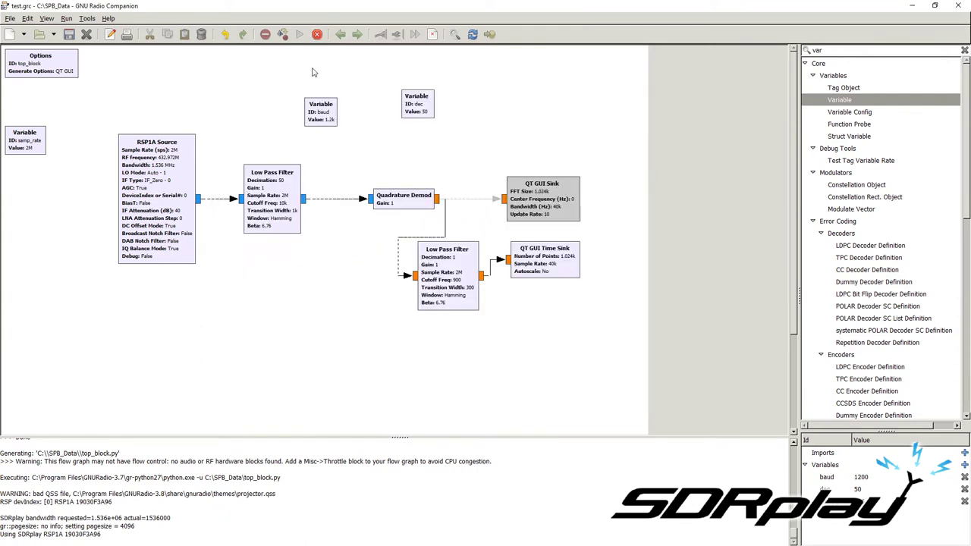
double_click(458, 279)
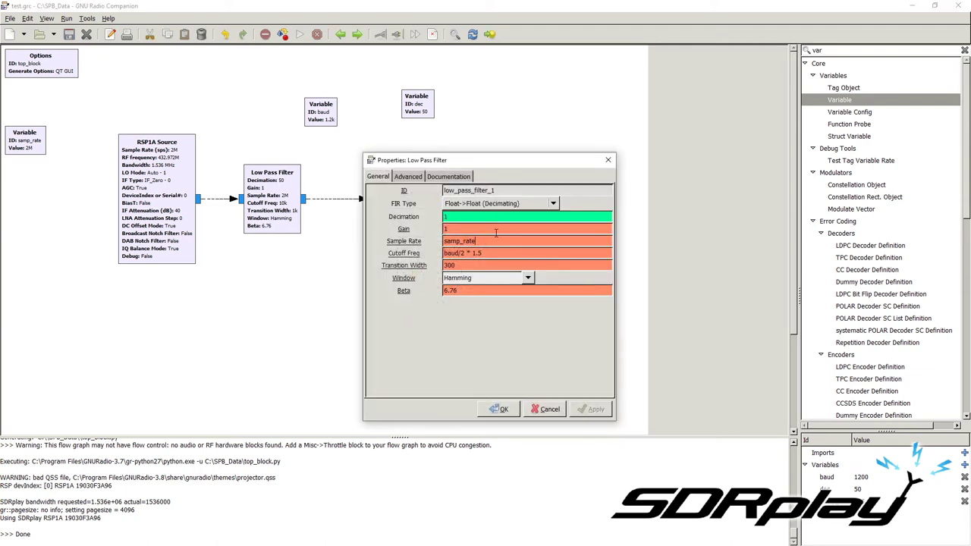
type("c")
left_click(500, 408)
left_click(300, 35)
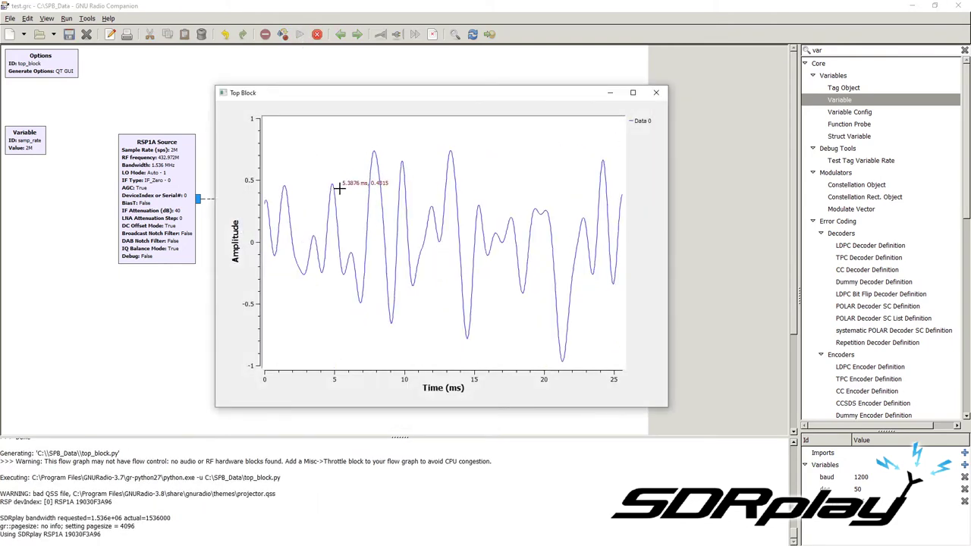
Step: Stop the live plot and briefly widen its amplitude range to ±5 before restoring ±1
right_click(550, 170)
right_click(483, 172)
left_click(505, 178)
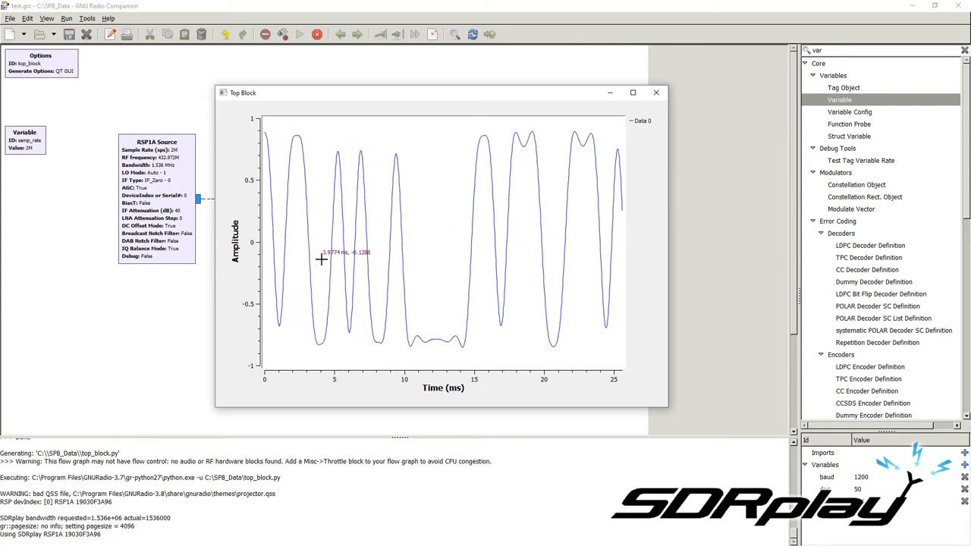
right_click(516, 245)
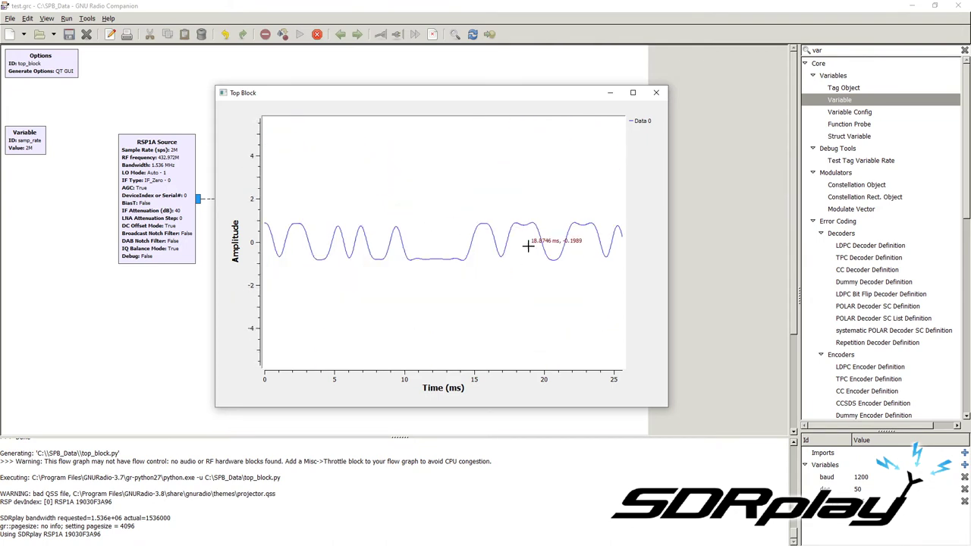
right_click(528, 245)
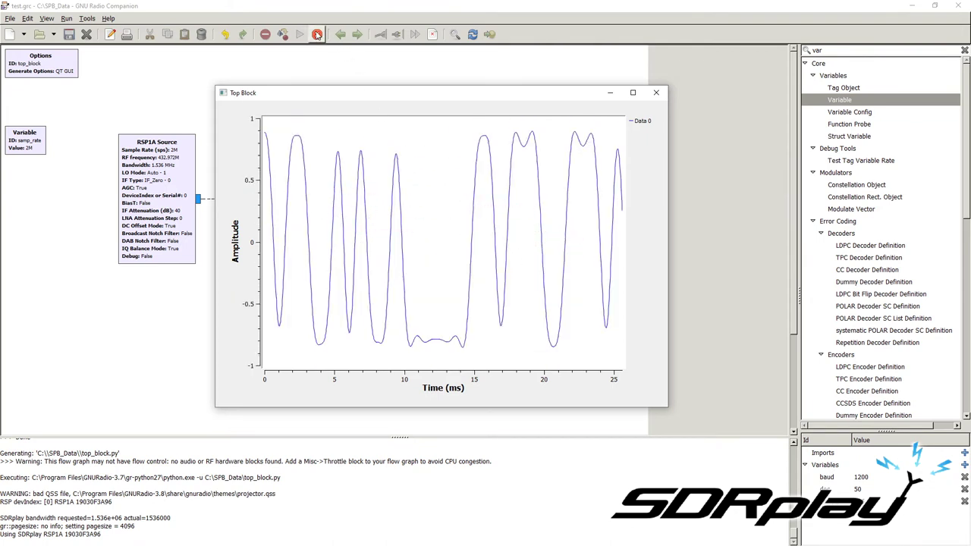
right_click(335, 138)
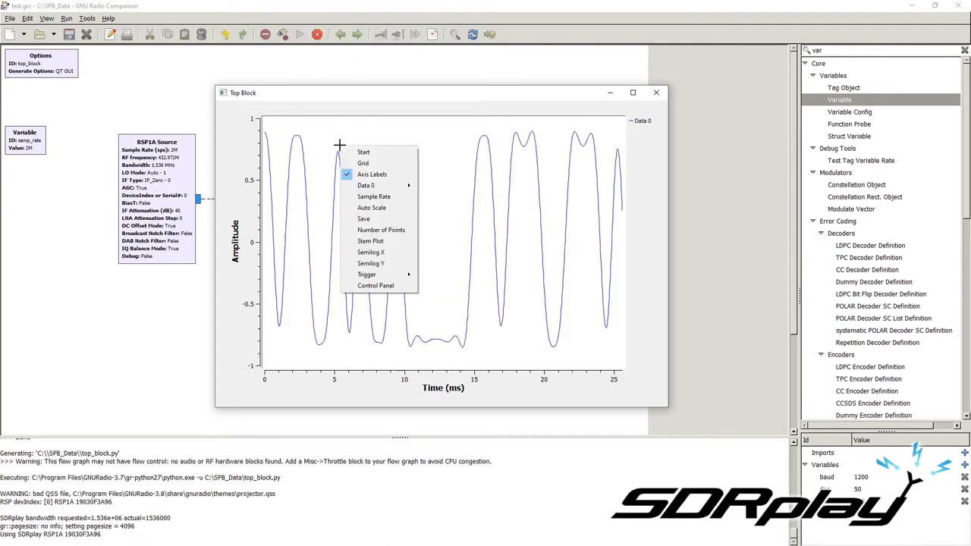
left_click(251, 249)
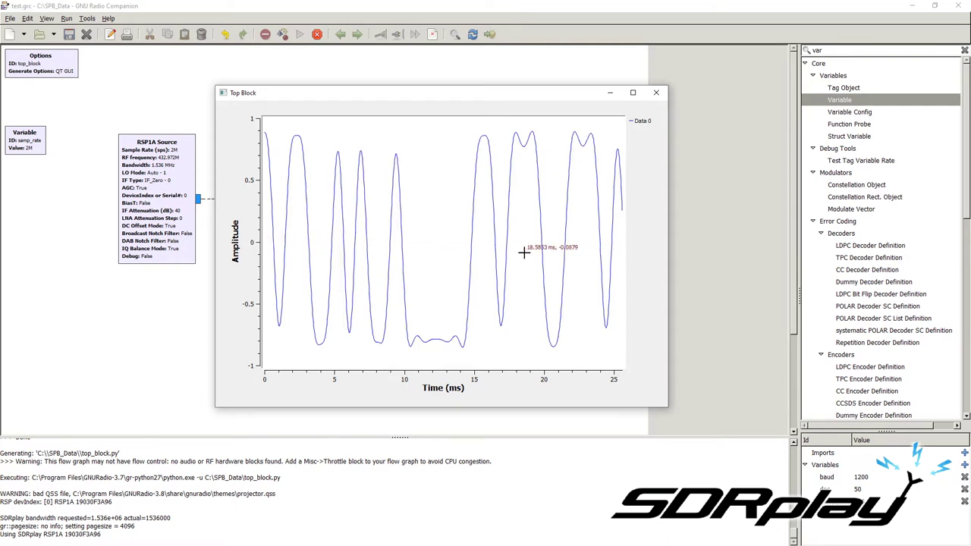
Step: Stop the run, change the RSP1A Source's RF frequency, and save and rerun
left_click(317, 34)
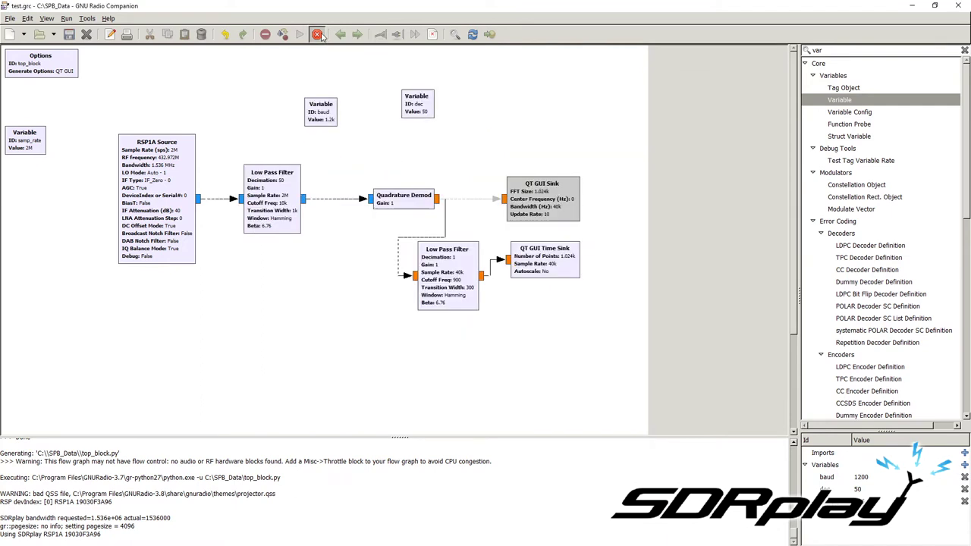
double_click(193, 233)
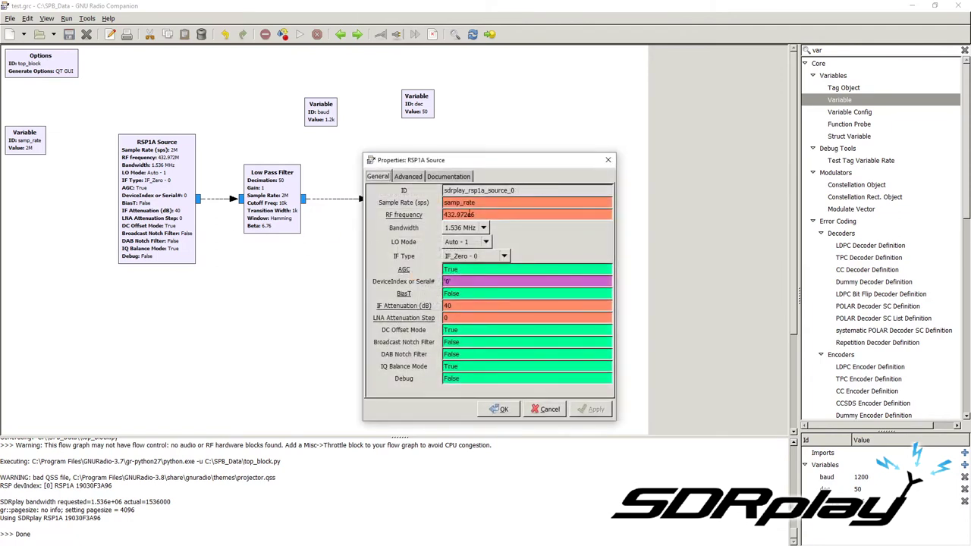
left_click(469, 215)
left_click(503, 409)
left_click(300, 34)
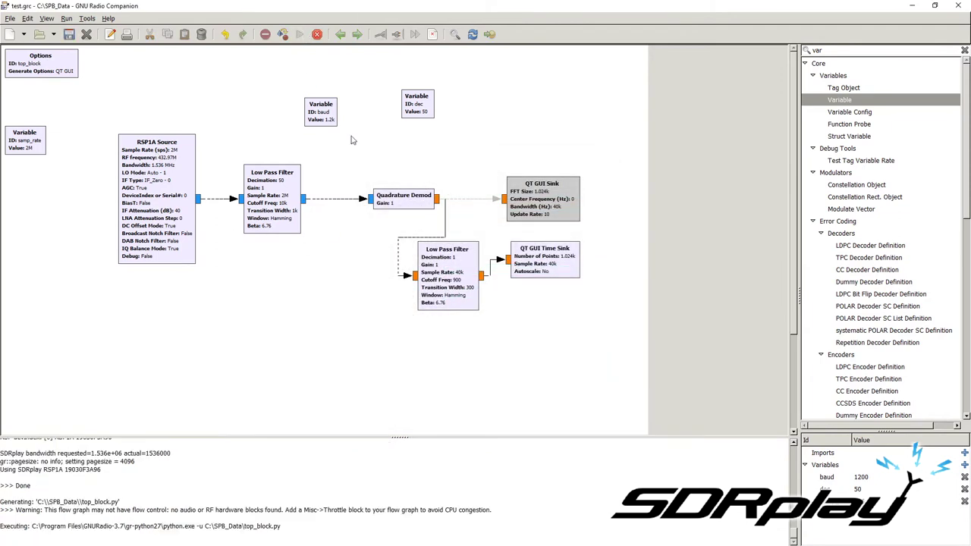
Step: Freeze the time plot to inspect the demodulated waveform, then close it
right_click(490, 183)
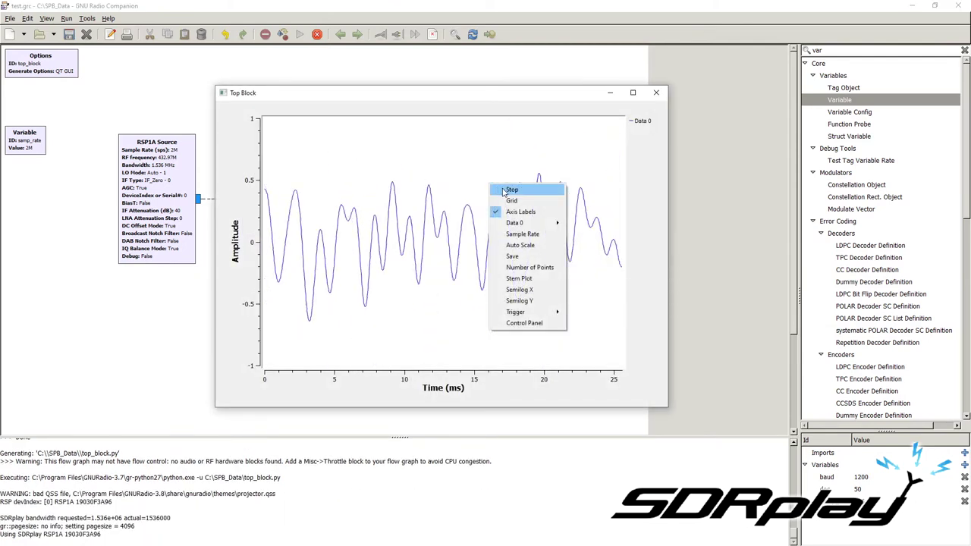
left_click(503, 190)
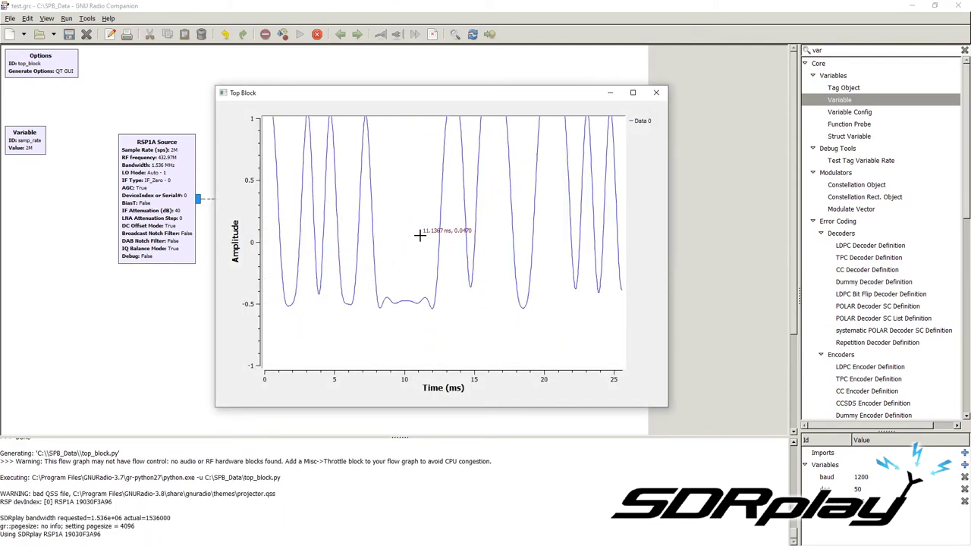
scroll(418, 234, "up", 4)
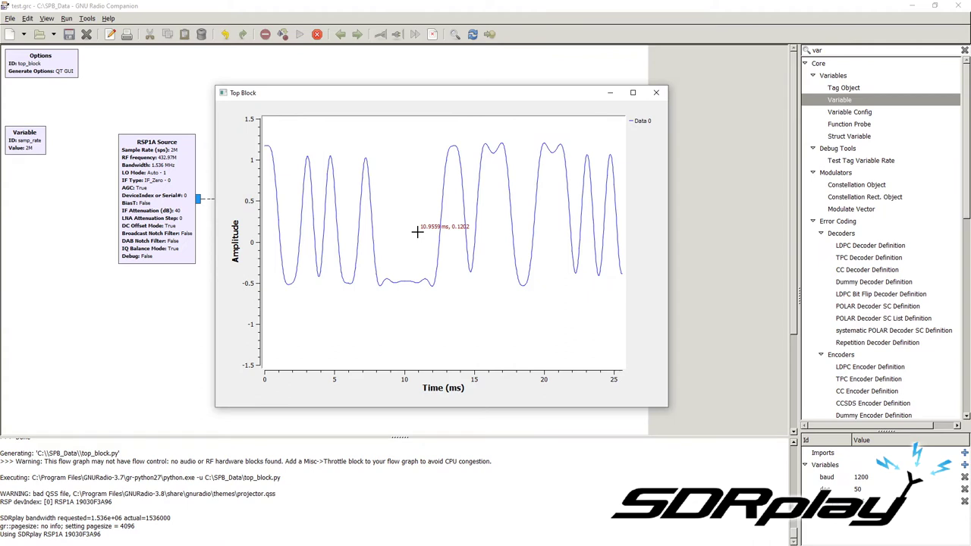
scroll(417, 232, "down", 4)
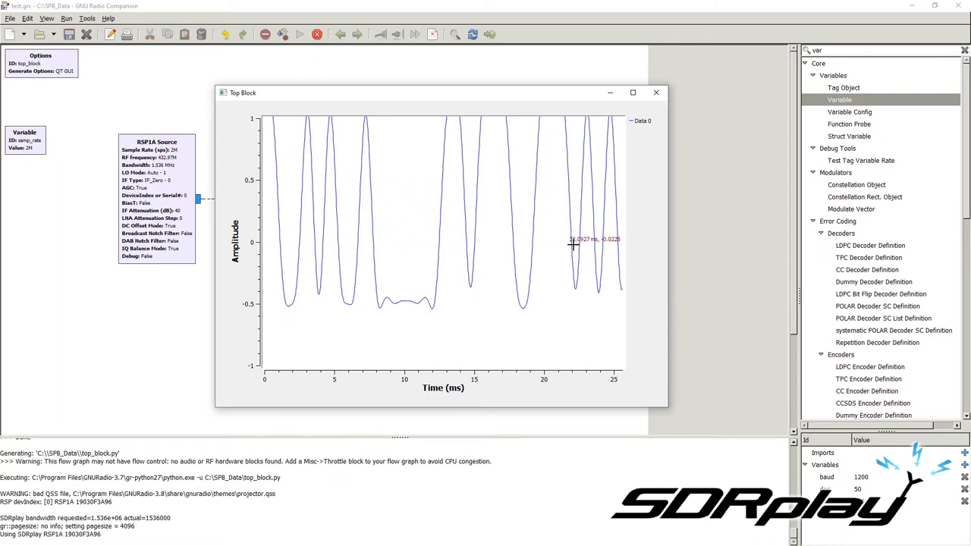
left_click(317, 34)
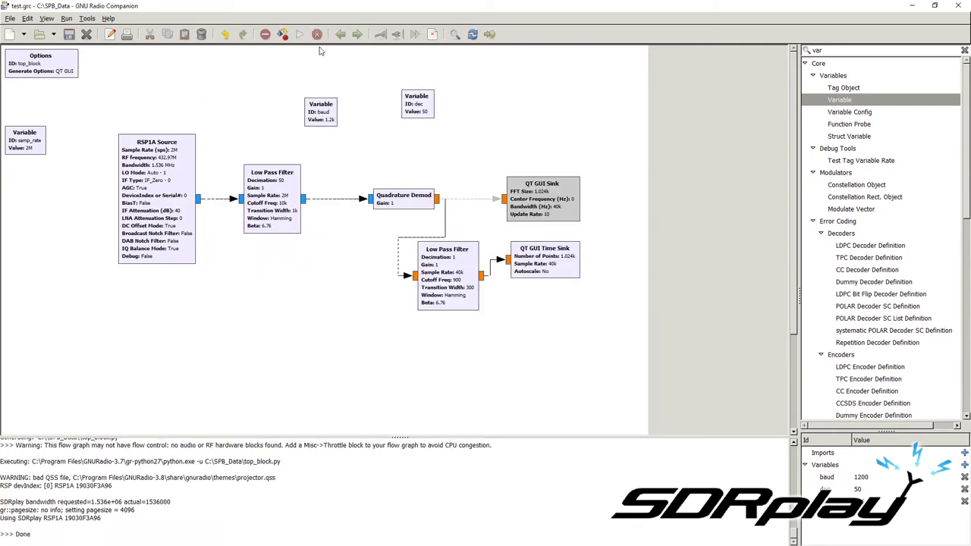
Step: Run once more, freeze the waveform for a second look, and close the plot
left_click(299, 34)
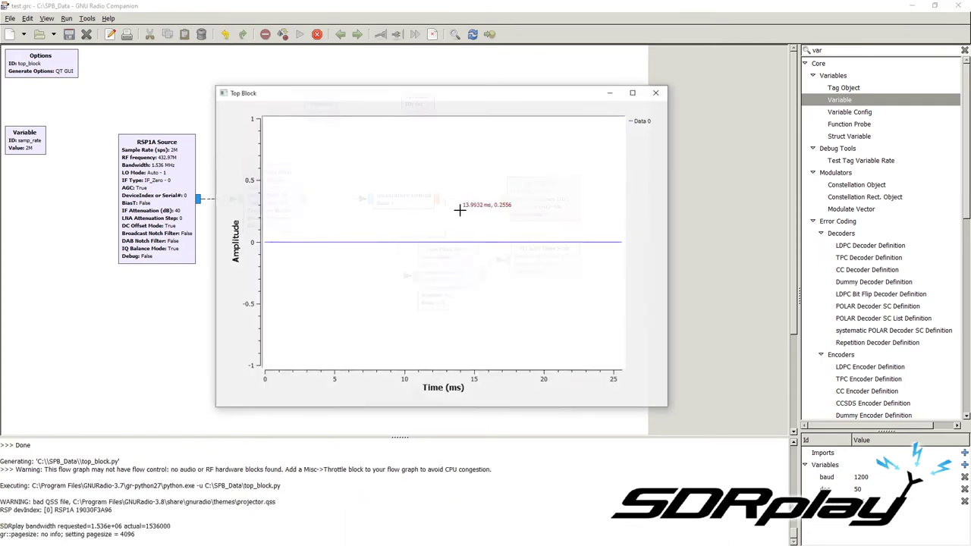
right_click(475, 213)
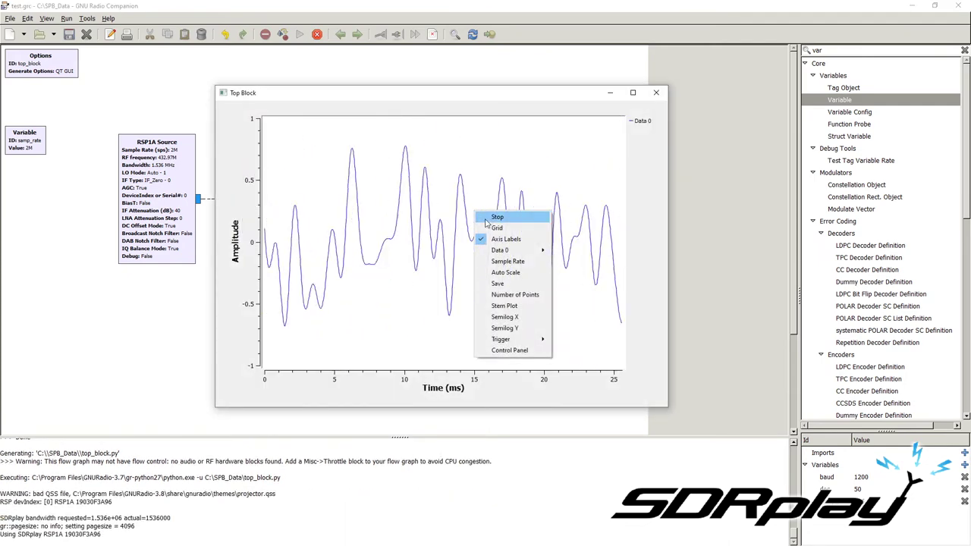
left_click(486, 218)
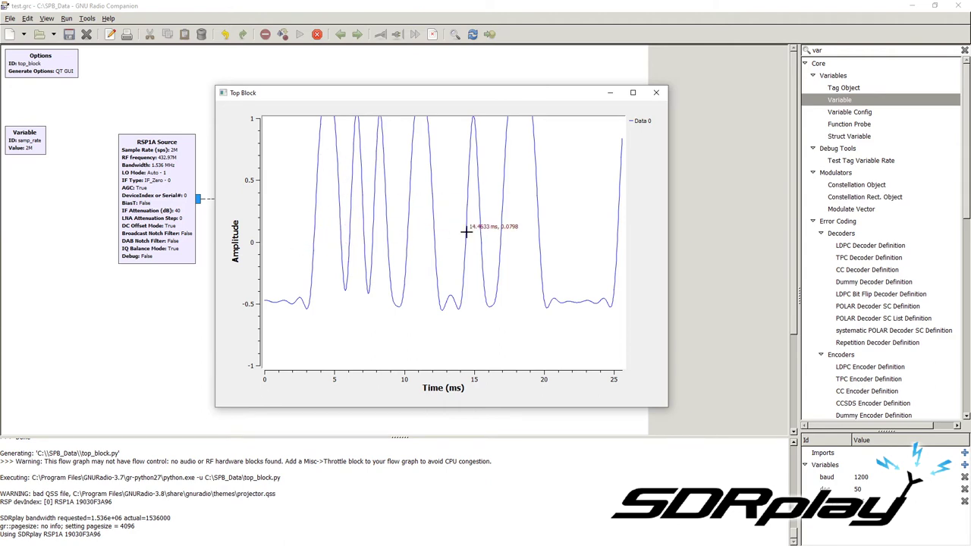
left_click(317, 34)
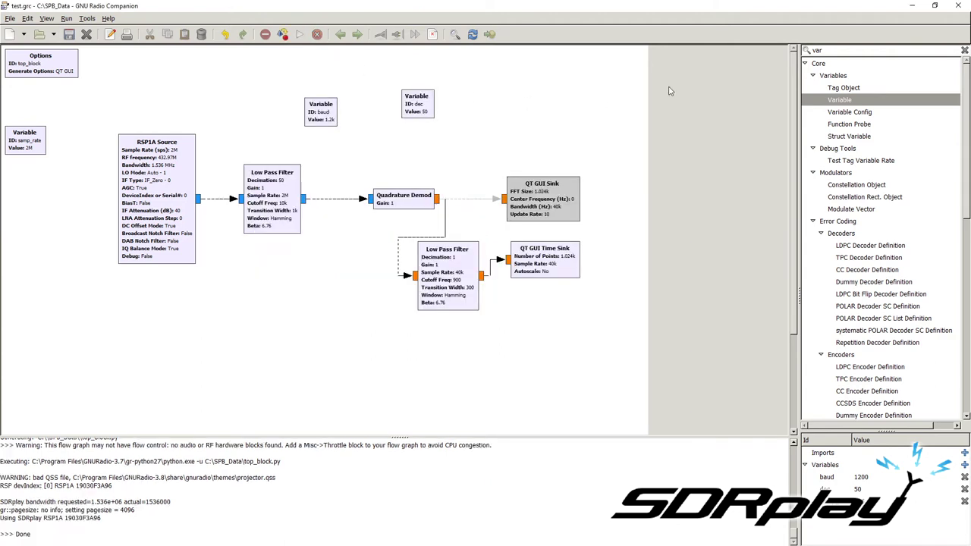
Step: Add a DC Blocker block from the 'dc' search and set its type to Float->Float
double_click(832, 49)
type("dc")
left_click_drag(843, 87, 482, 336)
double_click(483, 336)
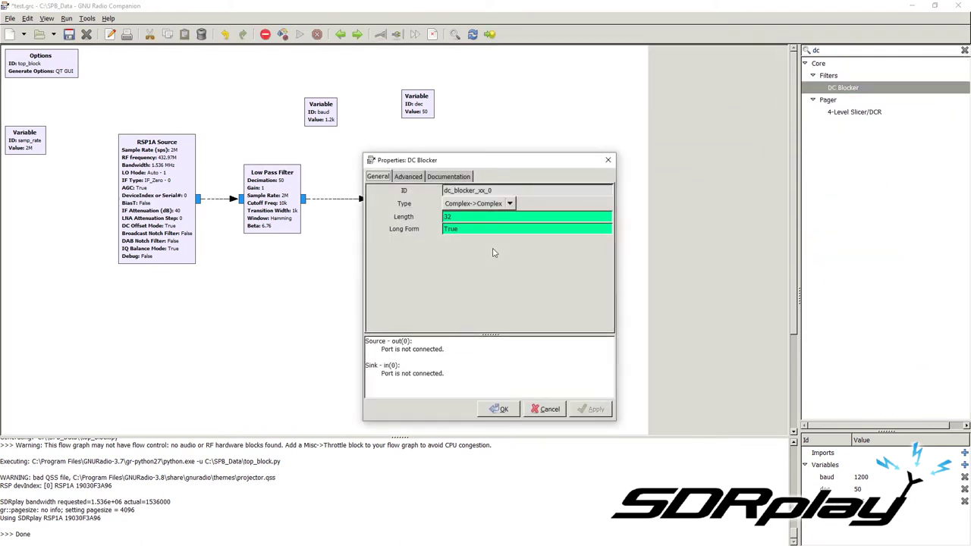
left_click(478, 203)
left_click(471, 216)
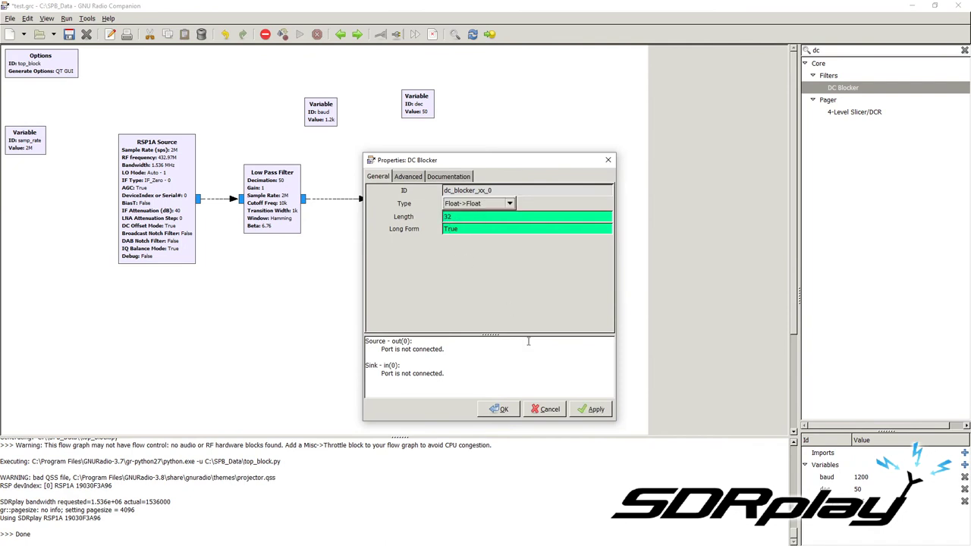
left_click(501, 410)
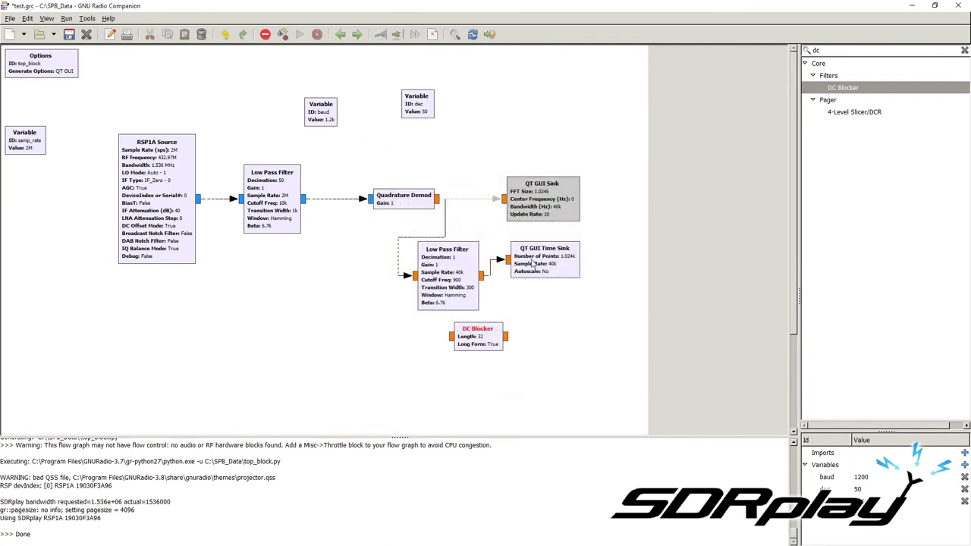
Step: Make room beside the Low Pass Filter and delete the filter-to-Time Sink link
left_click_drag(535, 263, 574, 274)
left_click_drag(473, 343, 513, 314)
left_click(508, 273)
key("Delete")
Step: Wire Low Pass Filter → DC Blocker → QT GUI Time Sink and tidy the block positions
left_click(491, 308)
left_click(481, 276)
left_click(547, 309)
left_click(536, 263)
left_click_drag(449, 273, 407, 275)
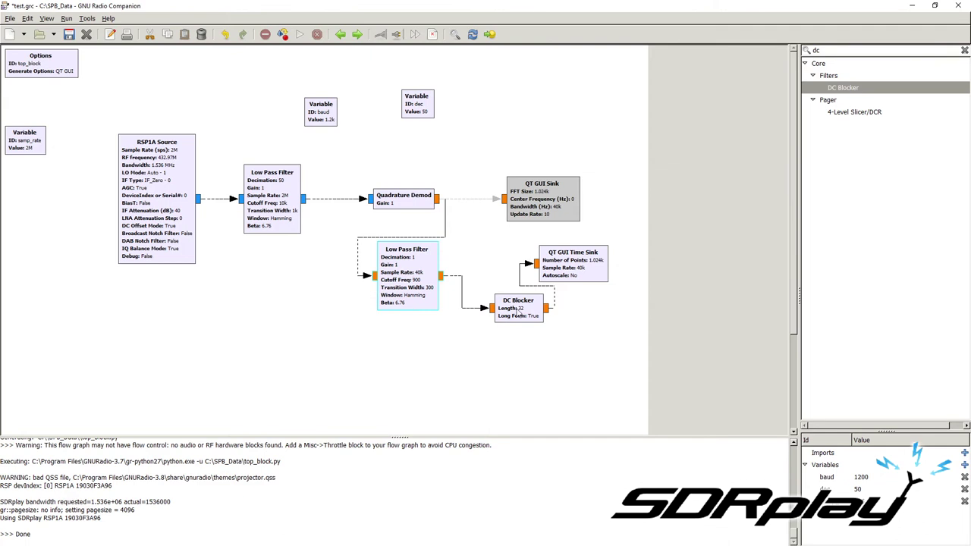
left_click_drag(514, 312, 494, 313)
left_click(300, 34)
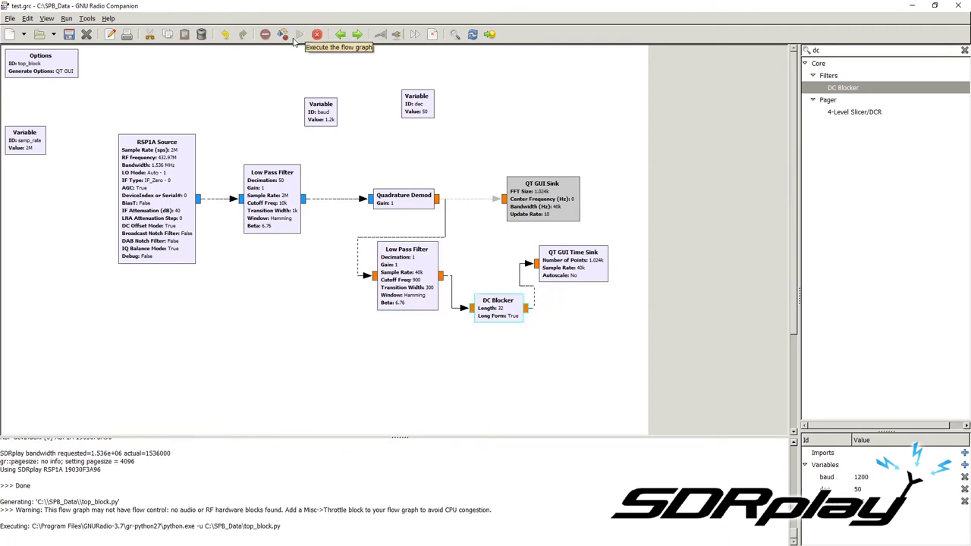
right_click(448, 200)
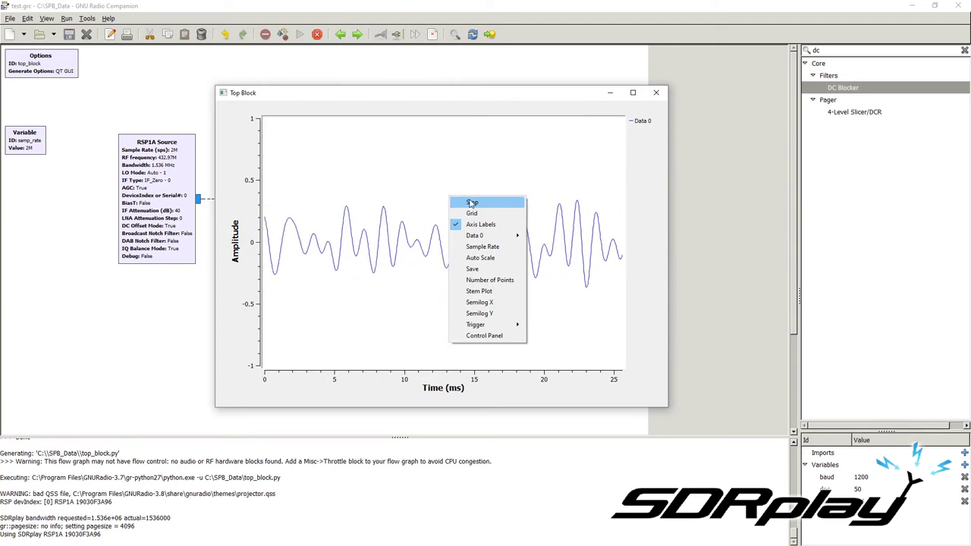
left_click(471, 203)
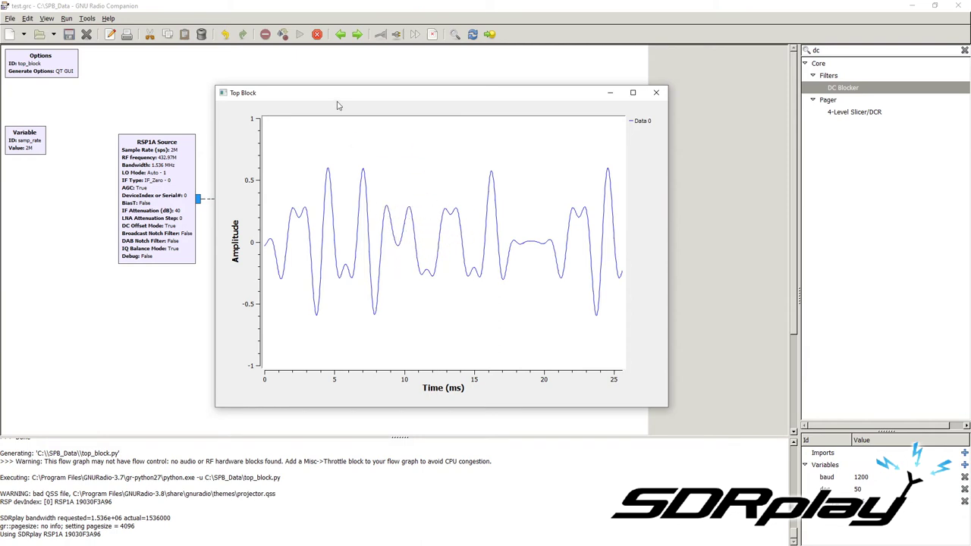
left_click(317, 34)
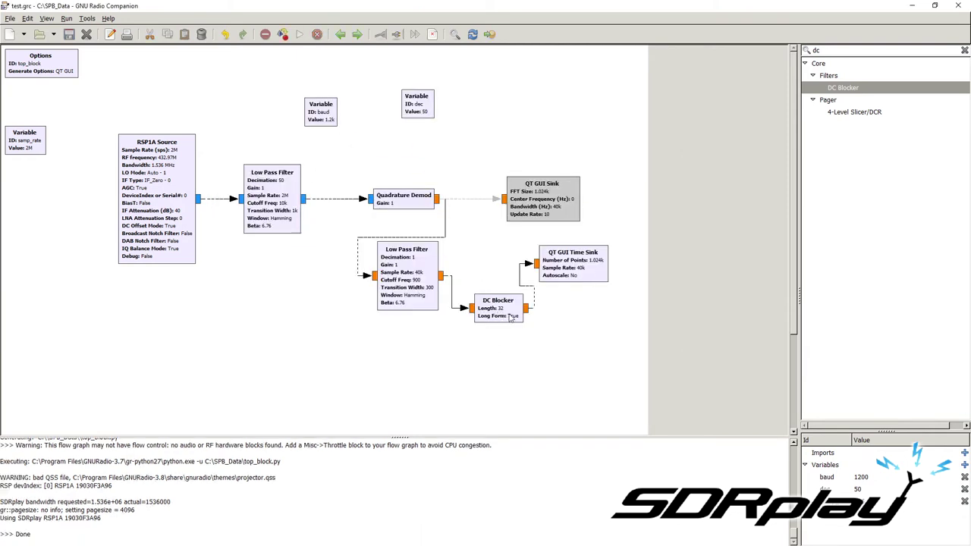
Step: Put the DC Blocker in line after the Low Pass Filter, with the Time Sink following it
left_click_drag(504, 319, 514, 277)
left_click_drag(580, 269, 601, 281)
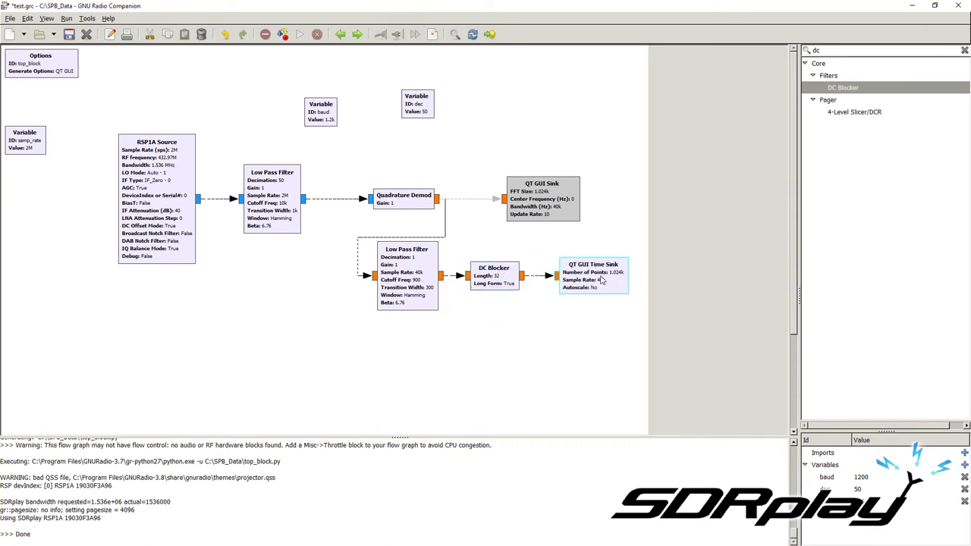
left_click(477, 282)
left_click_drag(503, 273, 507, 273)
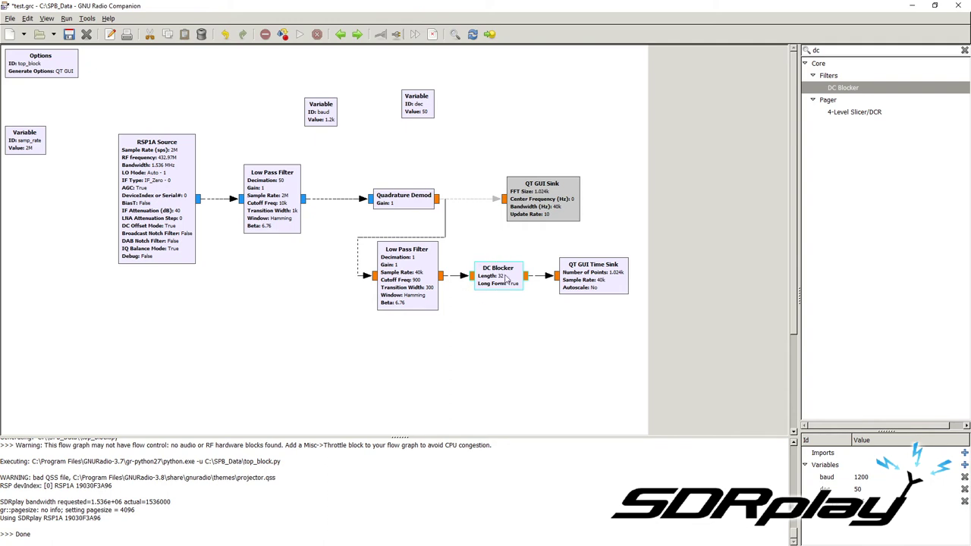
Step: Change the DC Blocker Length to 10000
double_click(501, 286)
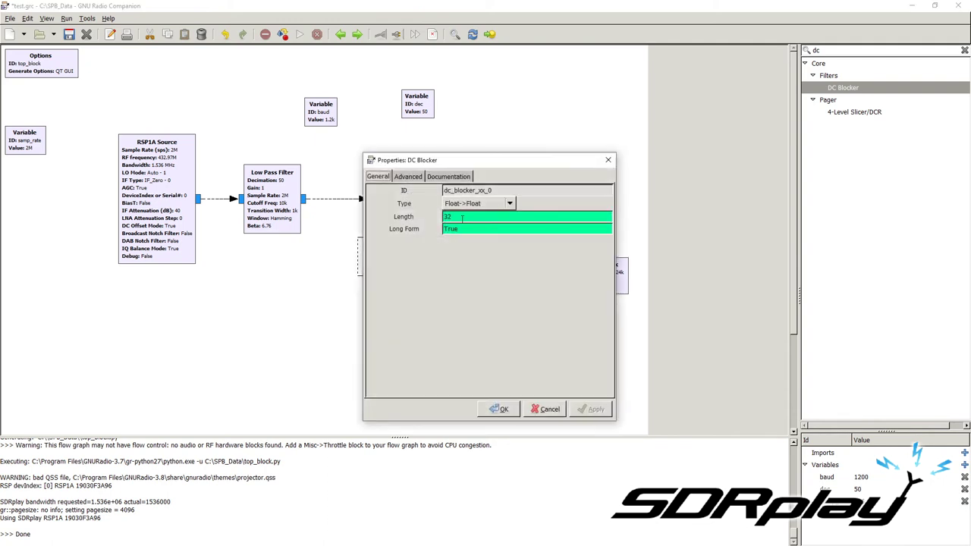
type("10000")
left_click_drag(464, 165, 251, 111)
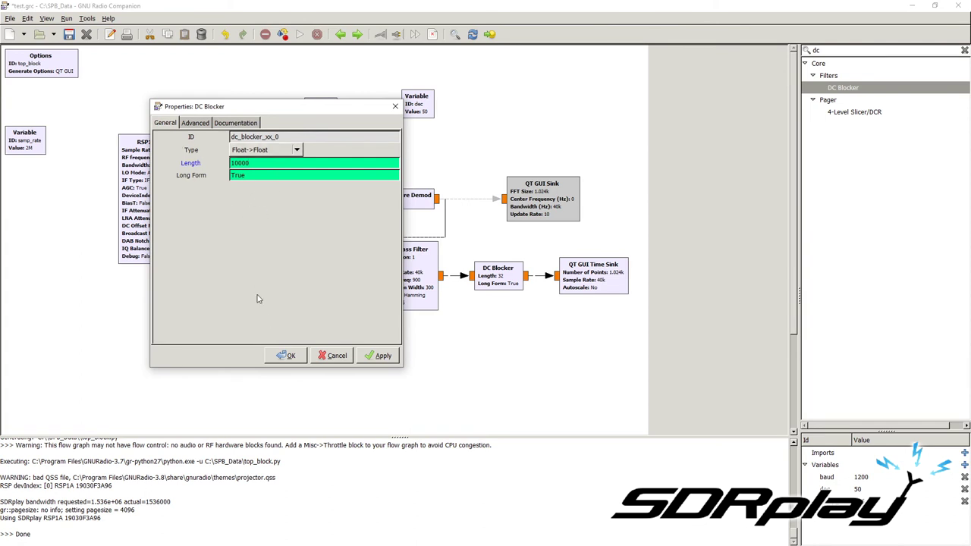
left_click(287, 355)
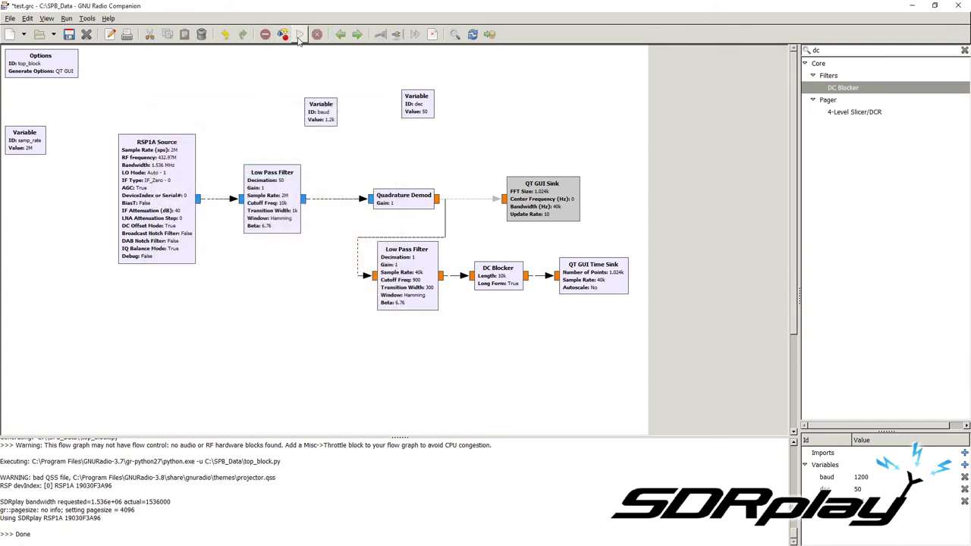
Step: Run the flowgraph, toggle the plot's Stop/Start to inspect the waveform, then kill it
left_click(299, 34)
right_click(433, 200)
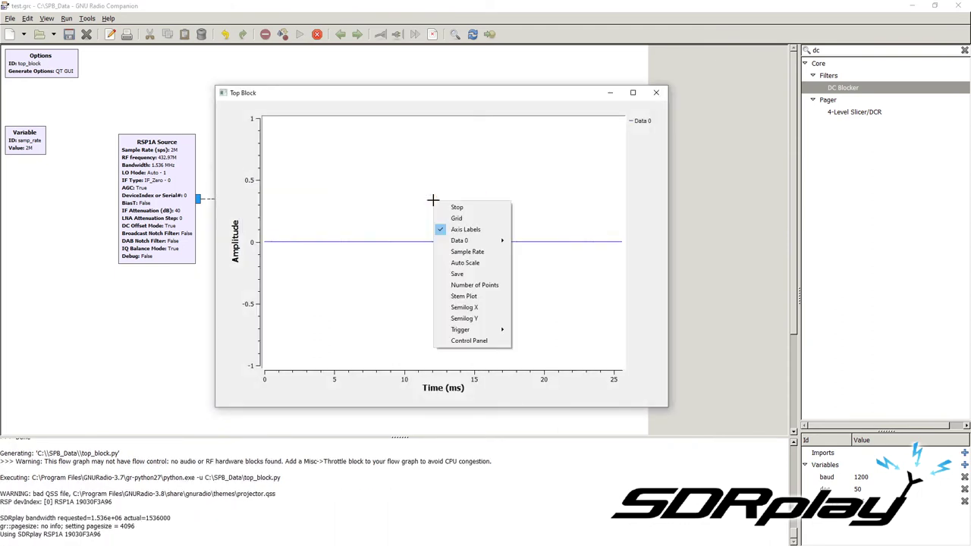
left_click(455, 207)
right_click(438, 207)
left_click(459, 216)
right_click(453, 207)
left_click(464, 216)
right_click(458, 220)
left_click(479, 226)
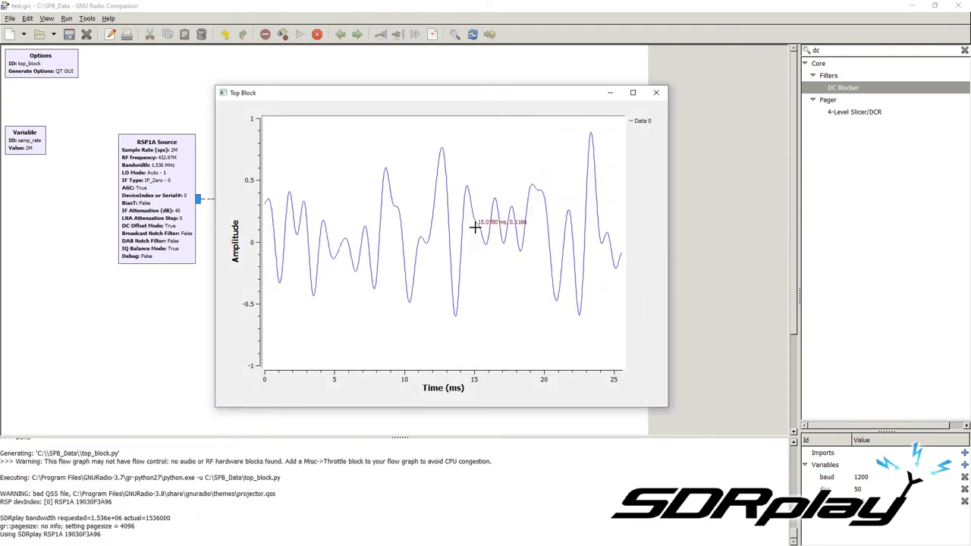
right_click(474, 224)
left_click(485, 229)
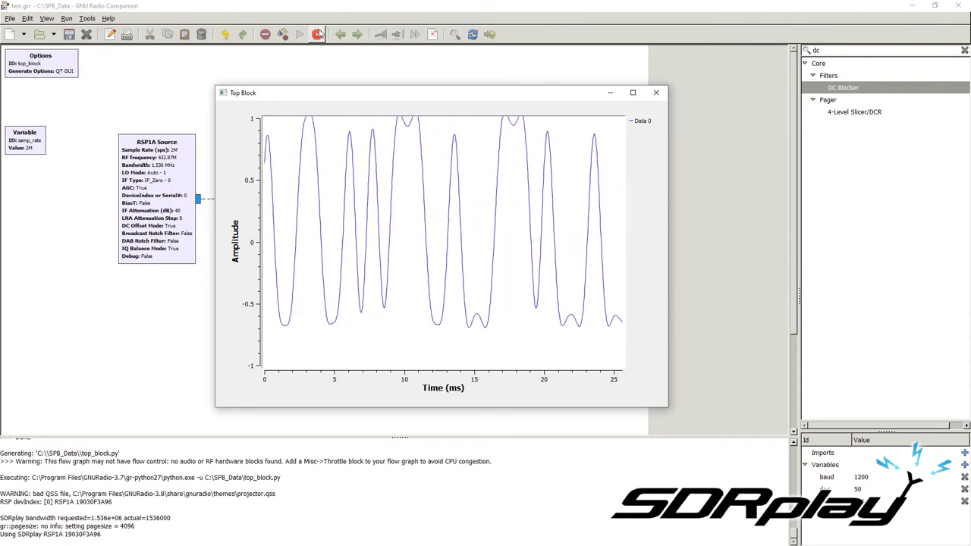
left_click(433, 34)
Step: Retune the RSP1A Source to 432.972e6 and shift the Low Pass Filter and DC Blocker left
double_click(165, 153)
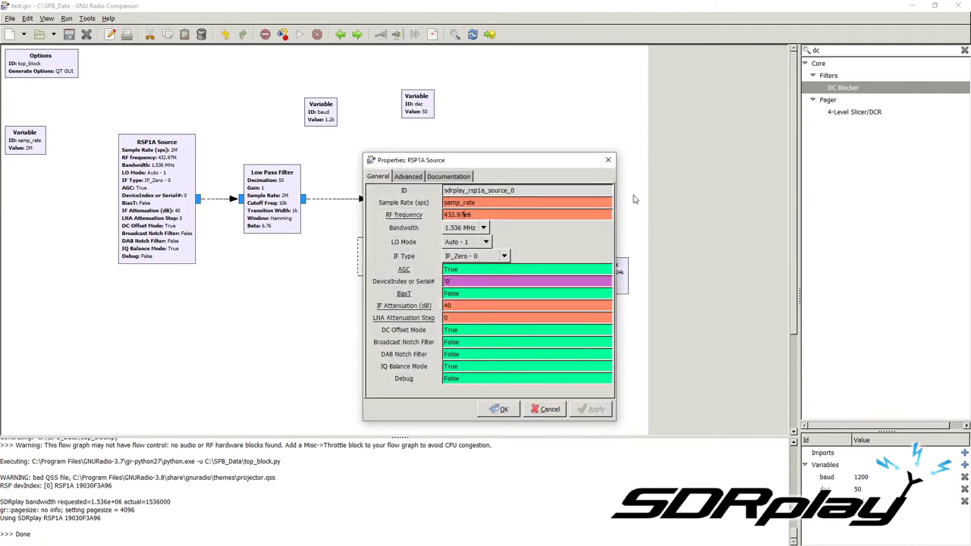
key("Return")
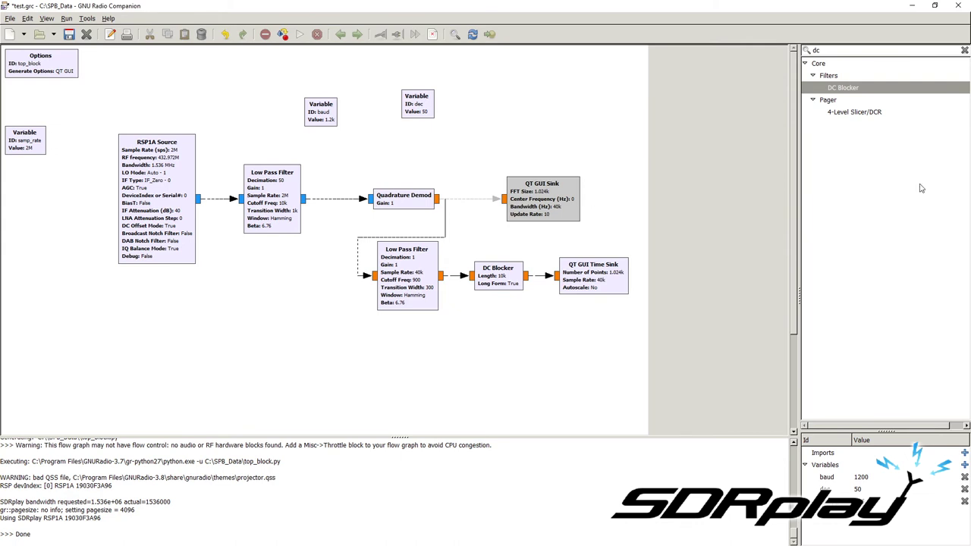
left_click_drag(396, 273, 312, 286)
left_click_drag(485, 289, 404, 301)
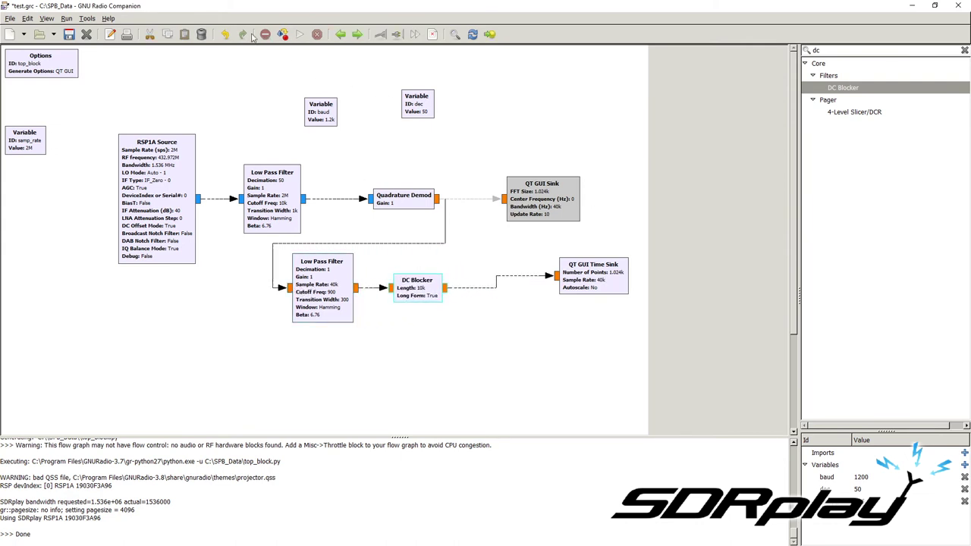
Step: Run the flowgraph and freeze the time plot to inspect the pulses
left_click(300, 34)
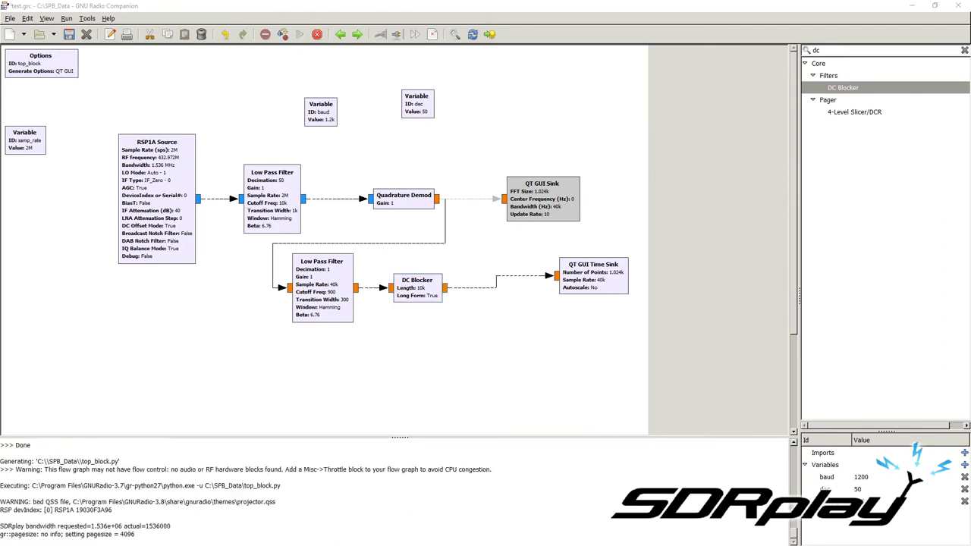
right_click(476, 202)
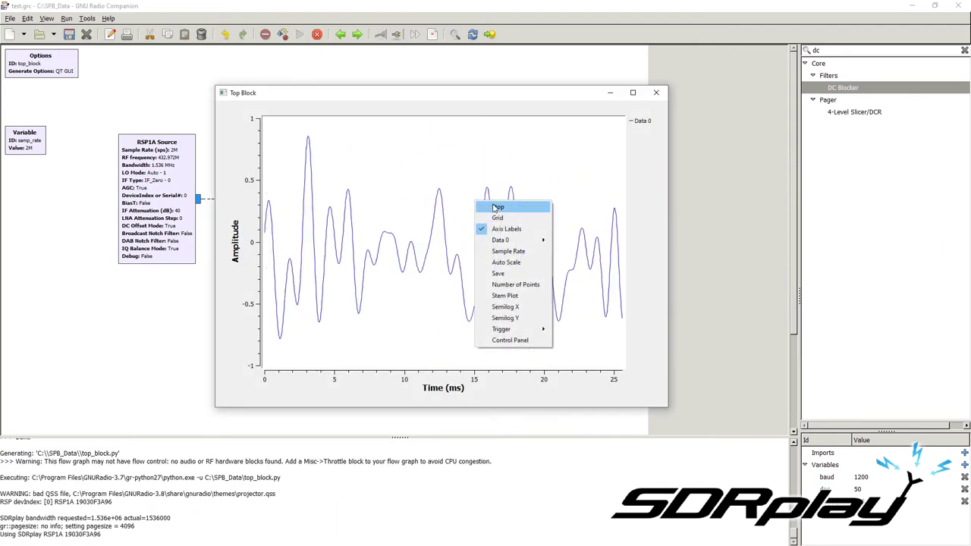
left_click(496, 207)
right_click(425, 217)
left_click(425, 217)
right_click(443, 218)
left_click(449, 222)
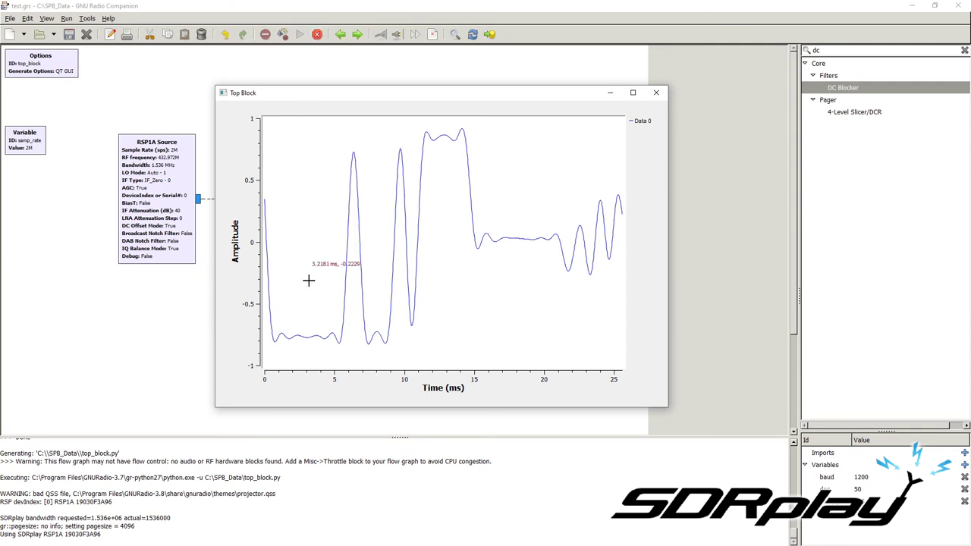
Step: Stop the flowgraph and move the baud and dec variable blocks up side by side
left_click(317, 34)
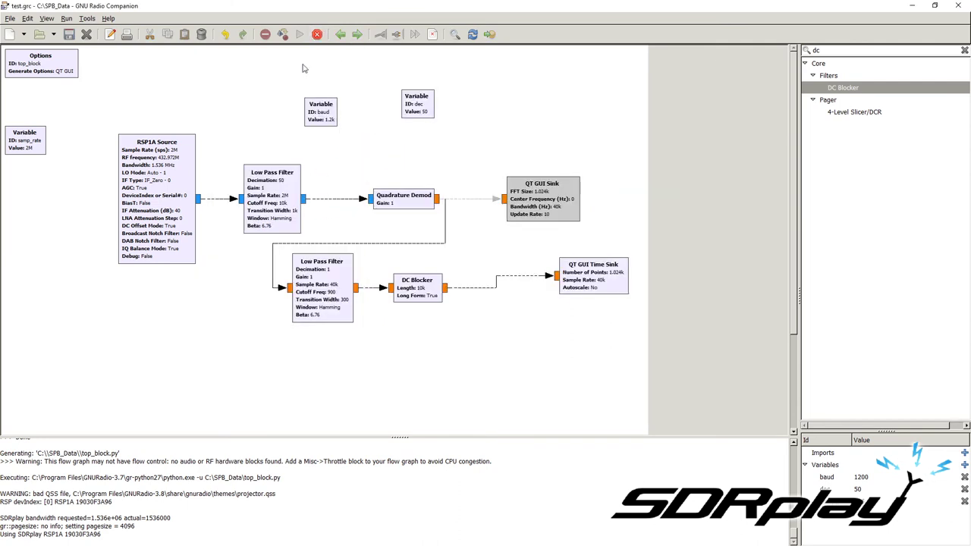
left_click_drag(309, 118, 339, 75)
left_click_drag(413, 99, 408, 67)
left_click(450, 115)
Step: Place Threshold, Add Const and Multiply Const blocks on the canvas
double_click(870, 53)
type("thr")
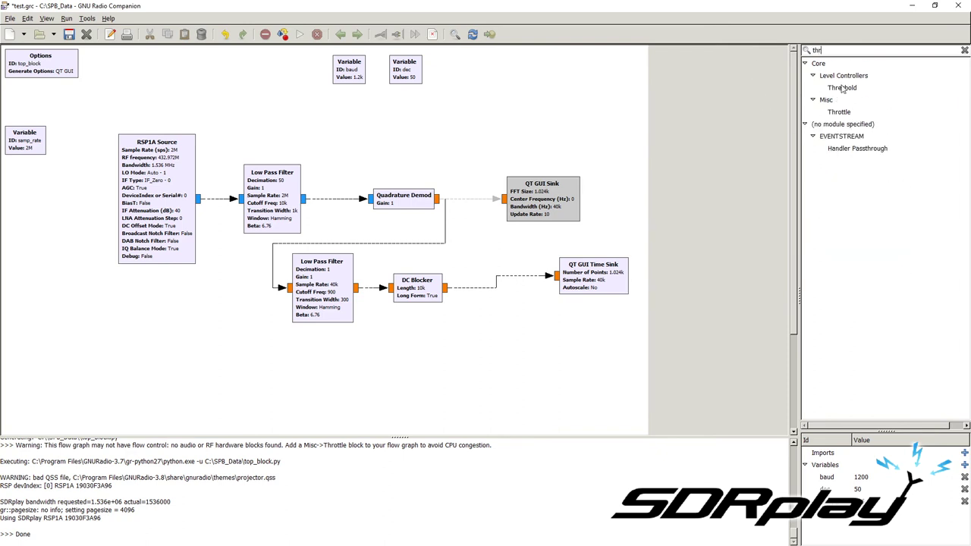
left_click_drag(841, 88, 491, 347)
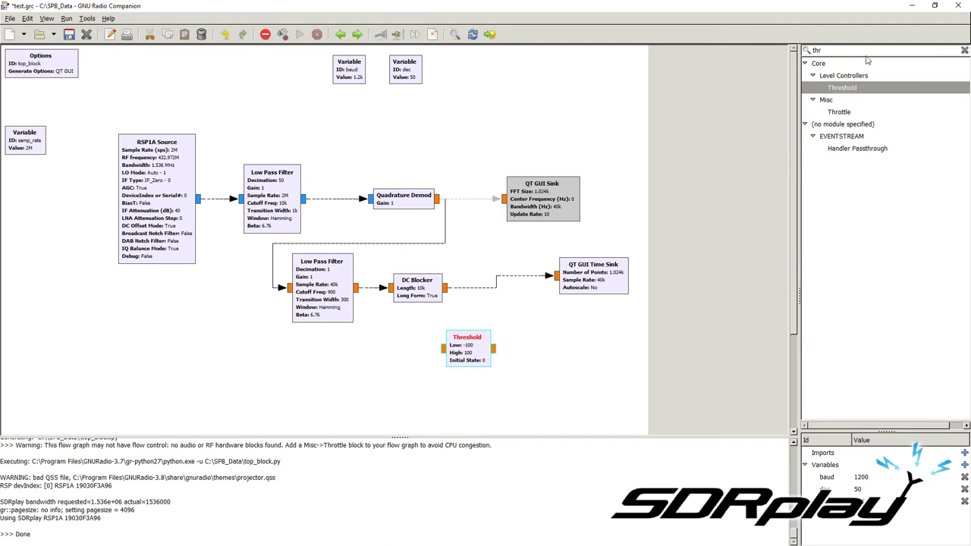
left_click(768, 50)
type("ad")
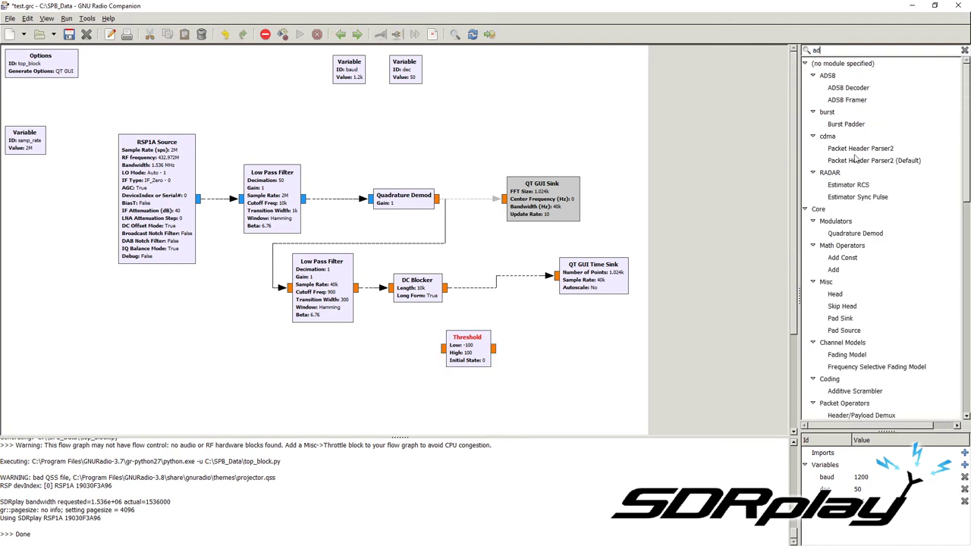
left_click_drag(842, 258, 552, 353)
left_click(819, 50)
type("mul")
left_click(853, 114)
left_click_drag(853, 113, 523, 394)
Step: Set both Add Const and Multiply Const to the Float type
double_click(553, 348)
left_click(461, 203)
left_click(455, 213)
left_click(502, 409)
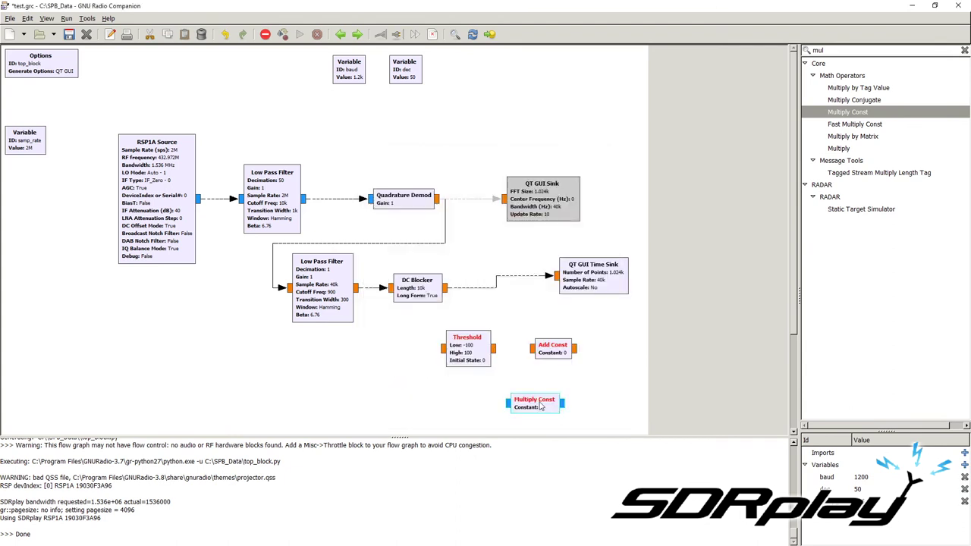
double_click(525, 402)
left_click(461, 203)
left_click(455, 215)
left_click(501, 409)
Step: Read the Threshold block's Documentation about outputting 1 when the signal exceeds the level
double_click(486, 345)
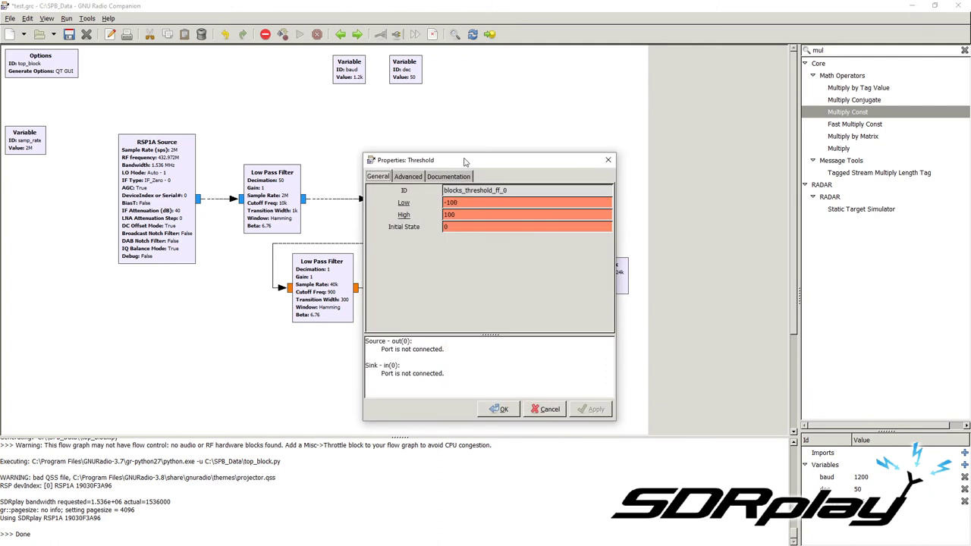
left_click_drag(465, 161, 656, 124)
left_click(643, 141)
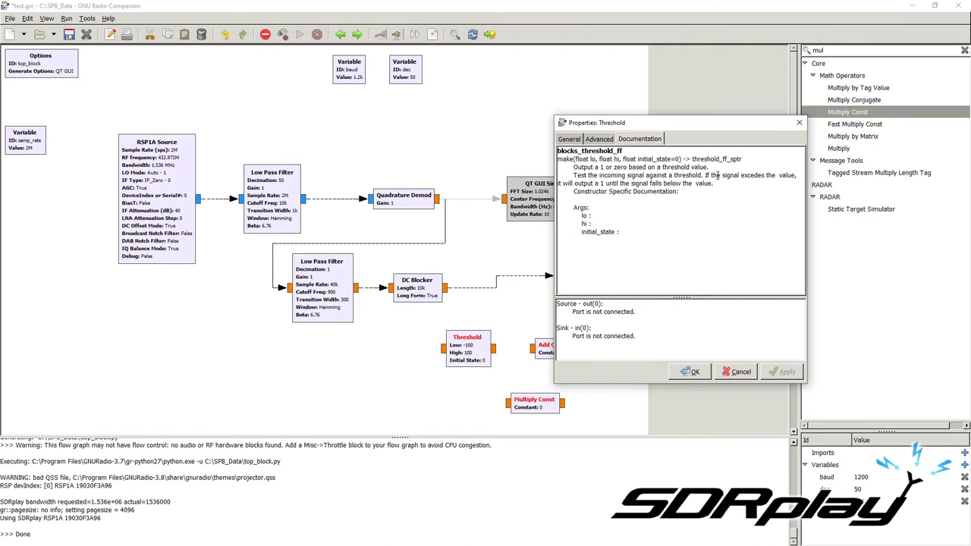
left_click_drag(715, 175, 798, 173)
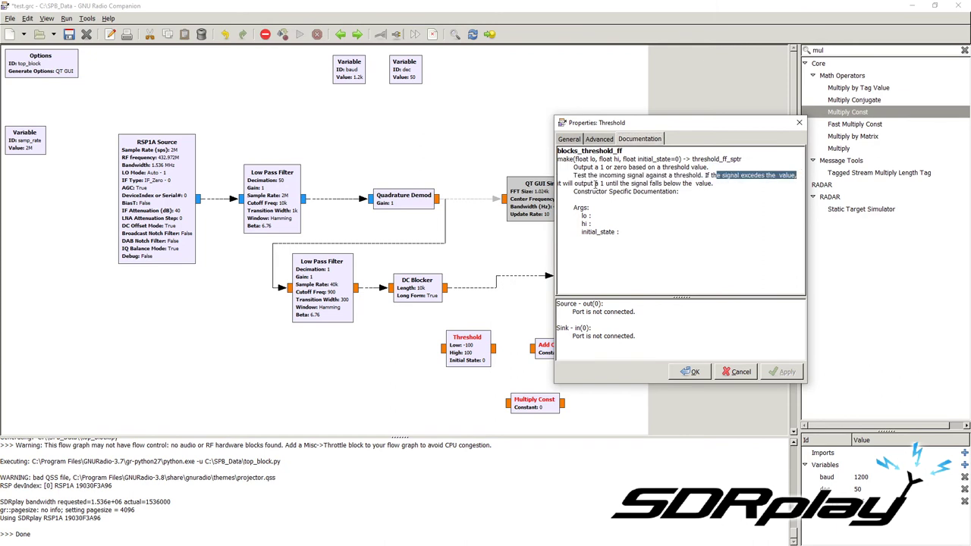
left_click_drag(596, 184, 706, 182)
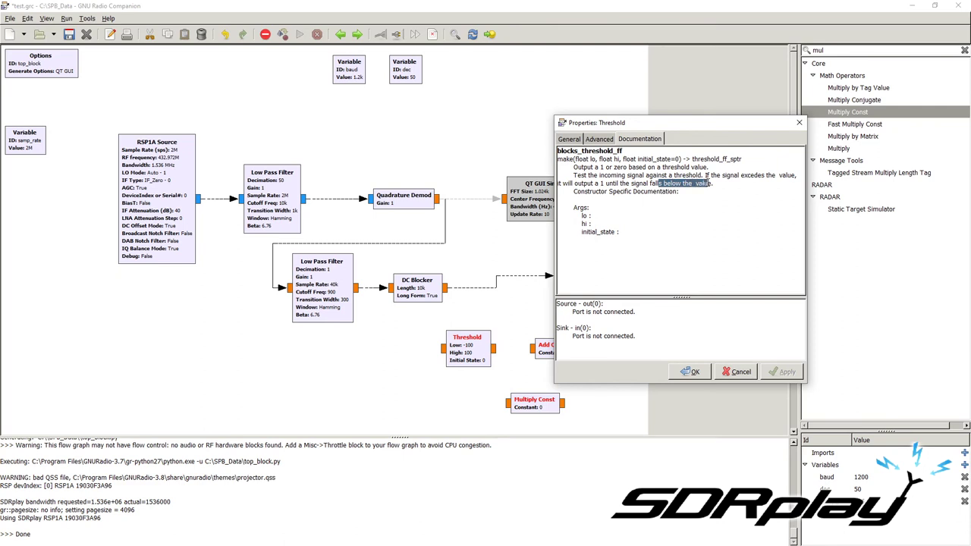
left_click(649, 176)
left_click(578, 138)
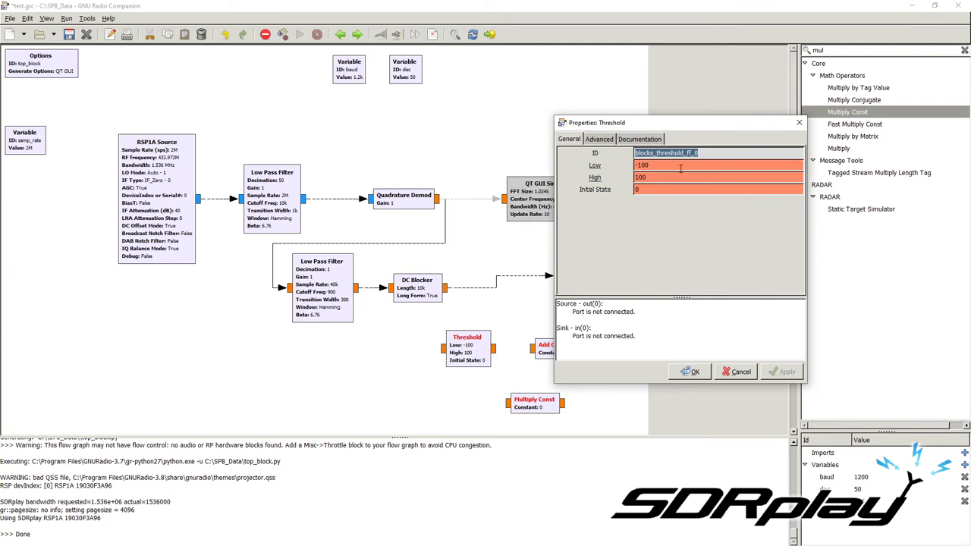
Step: Set the Threshold Low level to 0 and High level to 0
key("Tab")
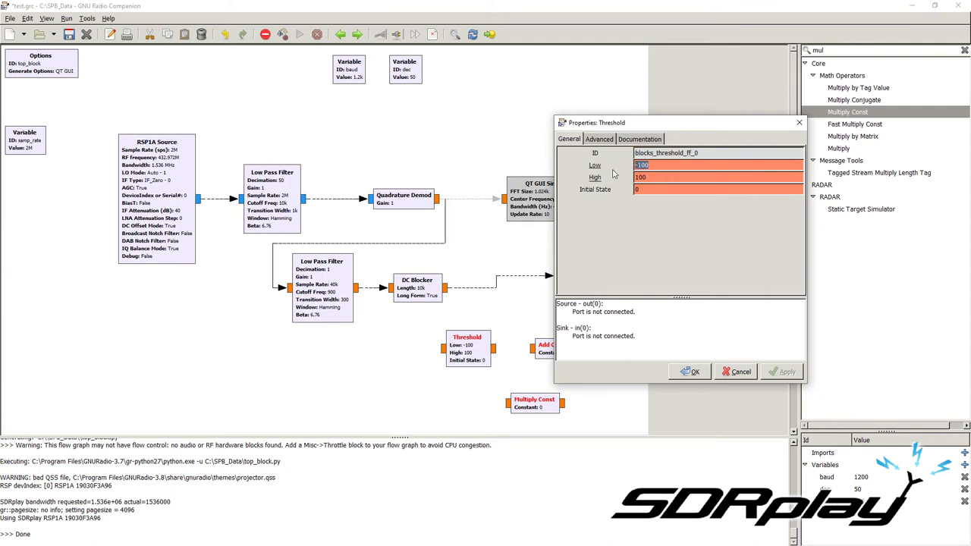
type("0")
key("Tab")
type("0")
left_click_drag(653, 180, 604, 176)
left_click_drag(658, 162, 592, 156)
left_click(689, 372)
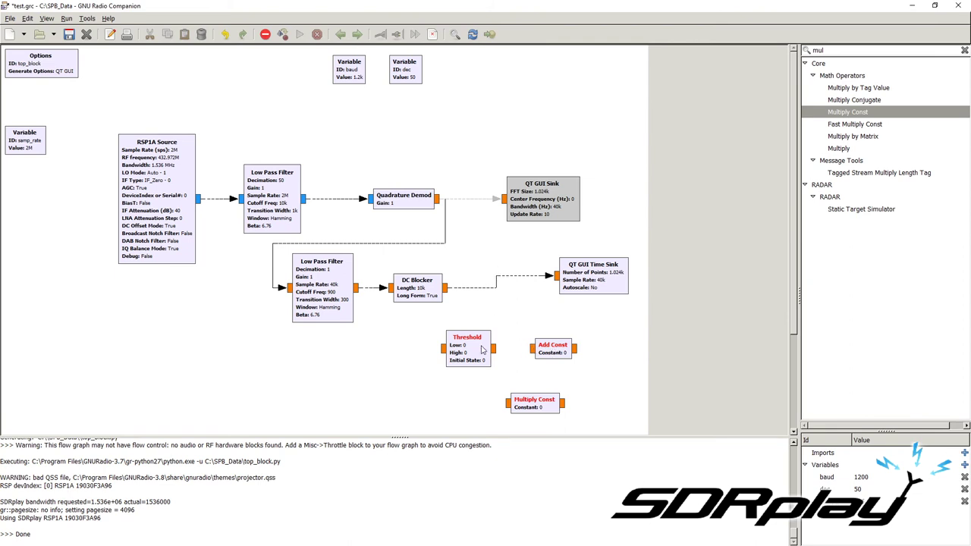
Step: Connect DC Blocker to Threshold, set Add Const to -0.5, and feed Threshold into it
left_click(440, 348)
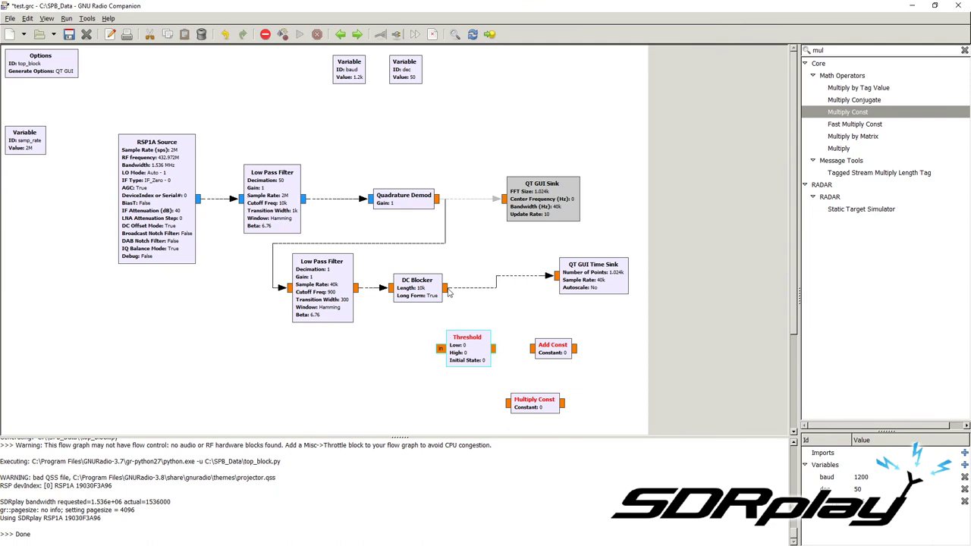
left_click(446, 287)
double_click(552, 348)
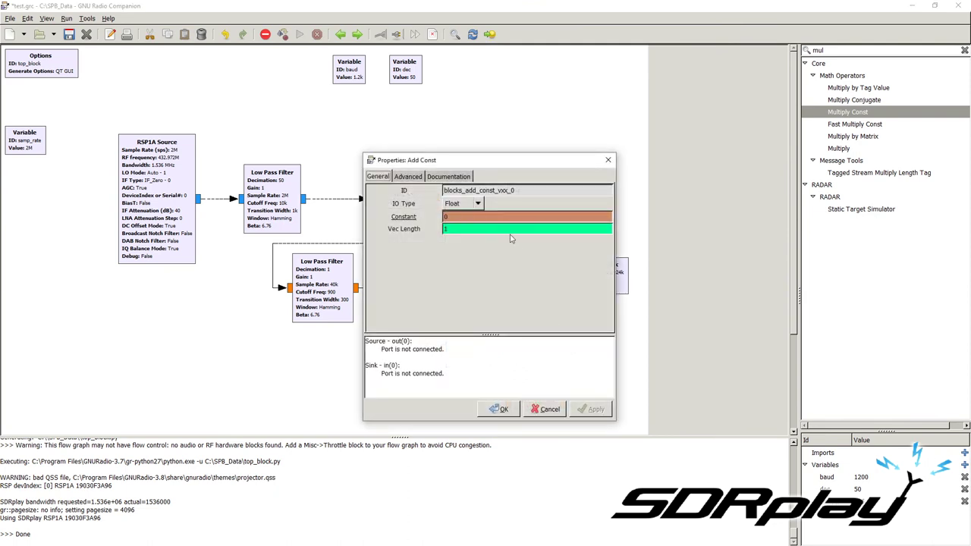
type("2")
left_click(500, 408)
left_click(532, 349)
left_click(493, 349)
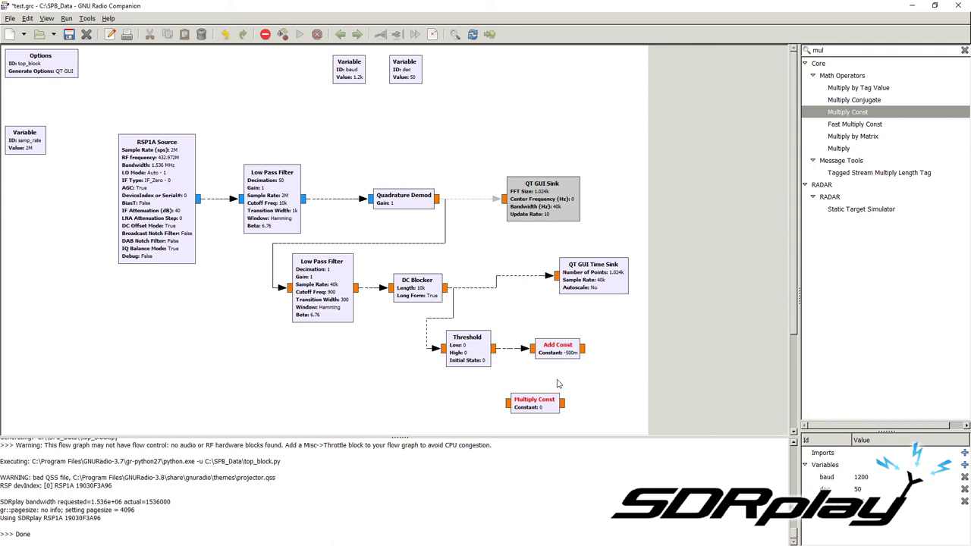
Step: Set Multiply Const to 2 and connect Add Const into it
double_click(543, 408)
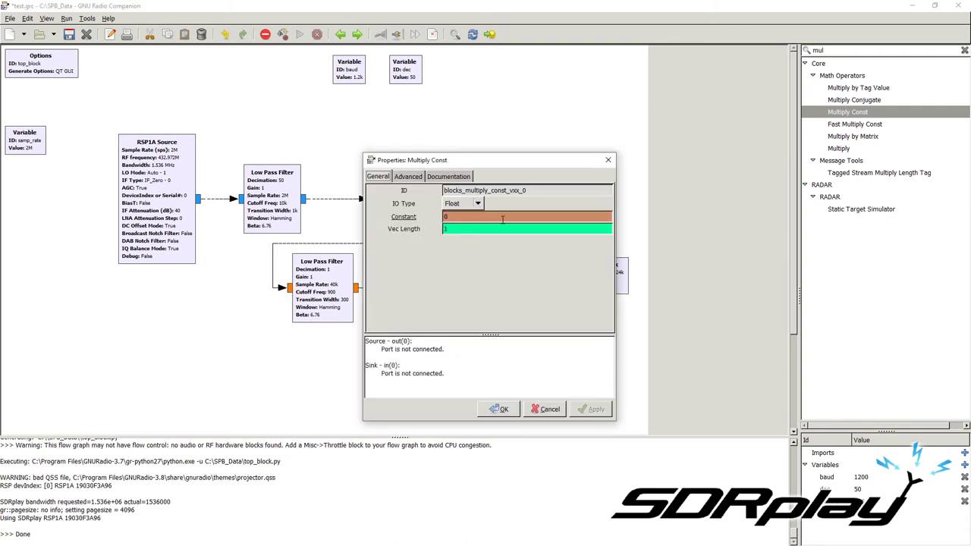
type("2")
key("Return")
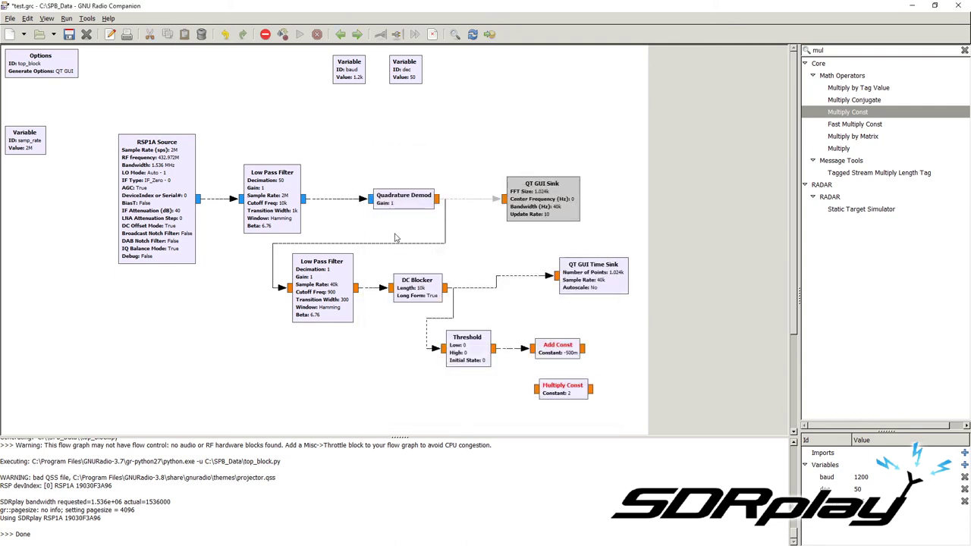
left_click(536, 389)
left_click(583, 349)
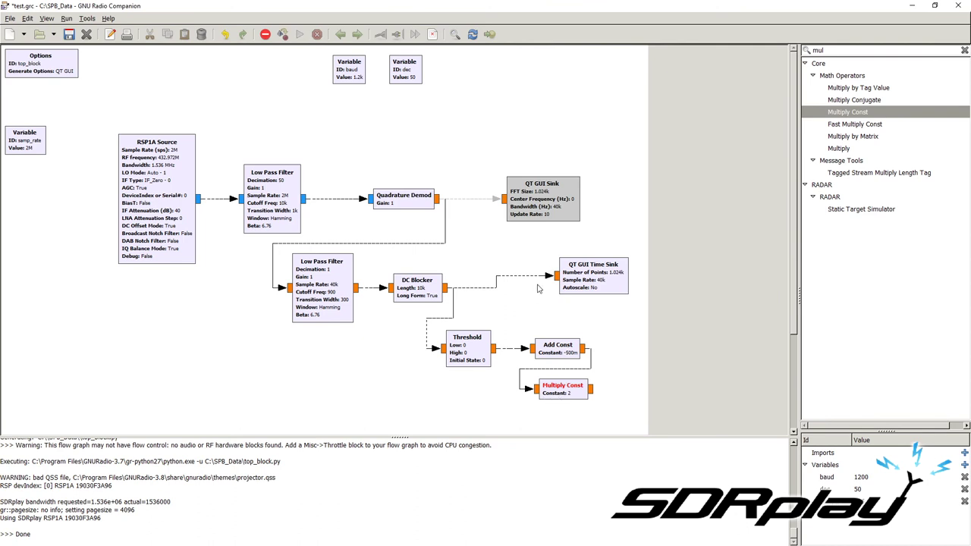
Step: Replace the DC Blocker→Time Sink link with Multiply Const→Time Sink and run the flowgraph
left_click(530, 278)
key("Delete")
left_click(593, 389)
left_click(555, 277)
left_click(300, 35)
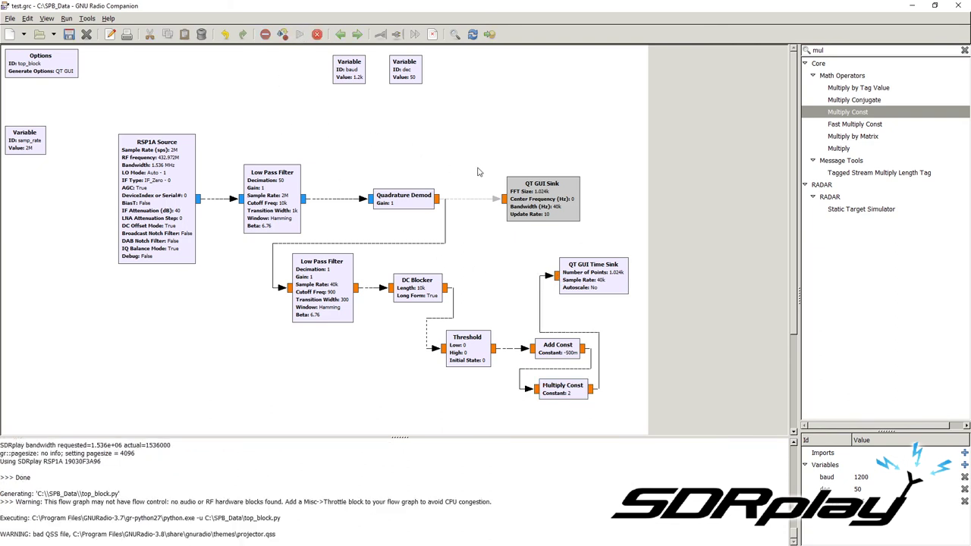
Step: Toggle the time plot's Stop/Start several times, ending frozen on a clean ±1 square wave
right_click(518, 173)
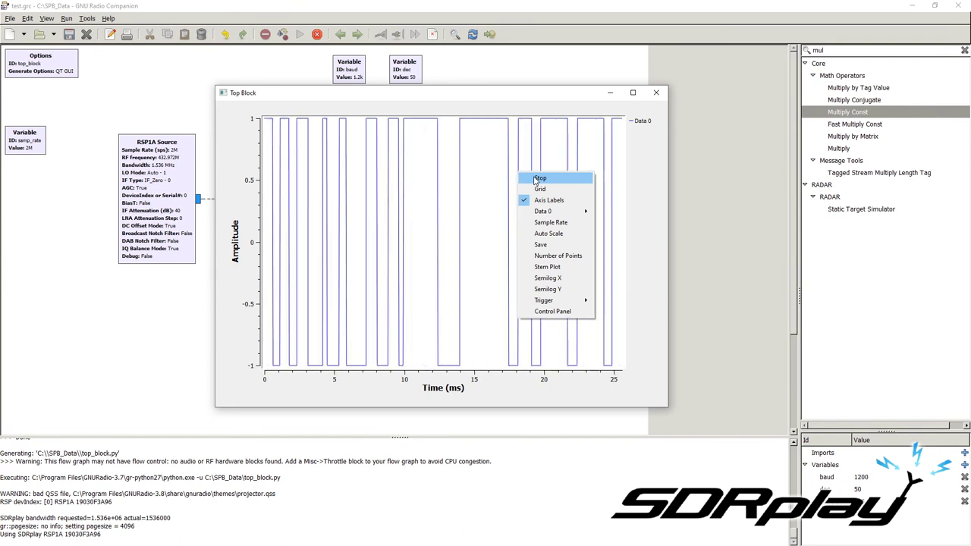
left_click(539, 178)
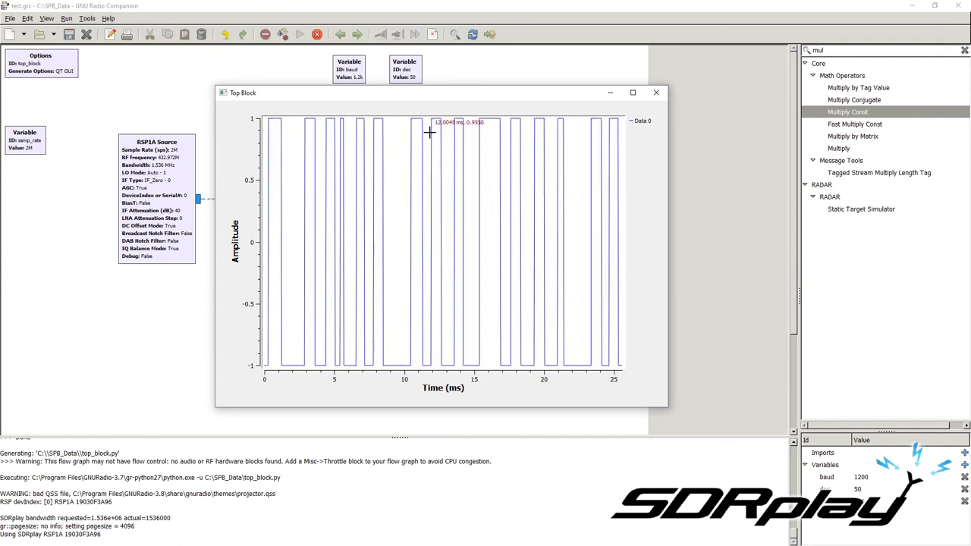
right_click(429, 185)
left_click(447, 192)
right_click(434, 188)
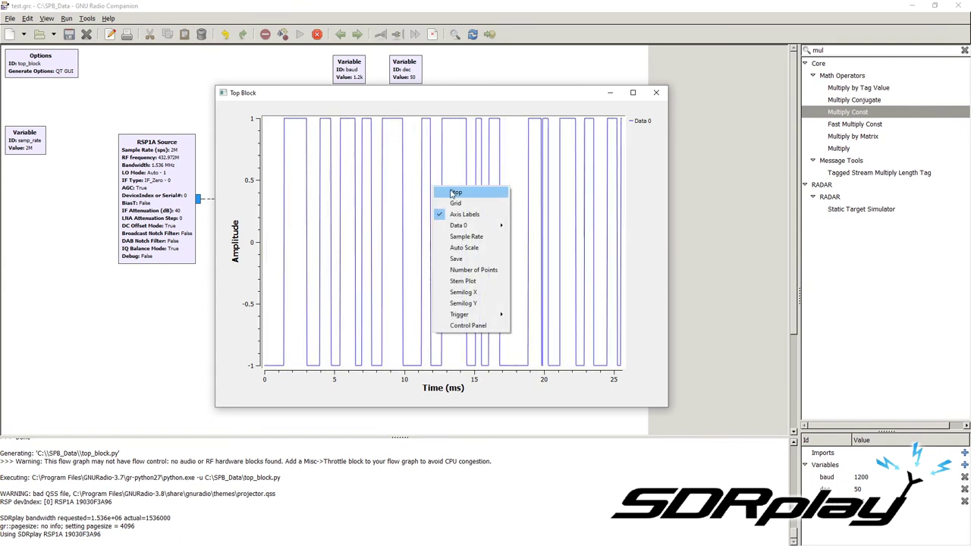
left_click(453, 193)
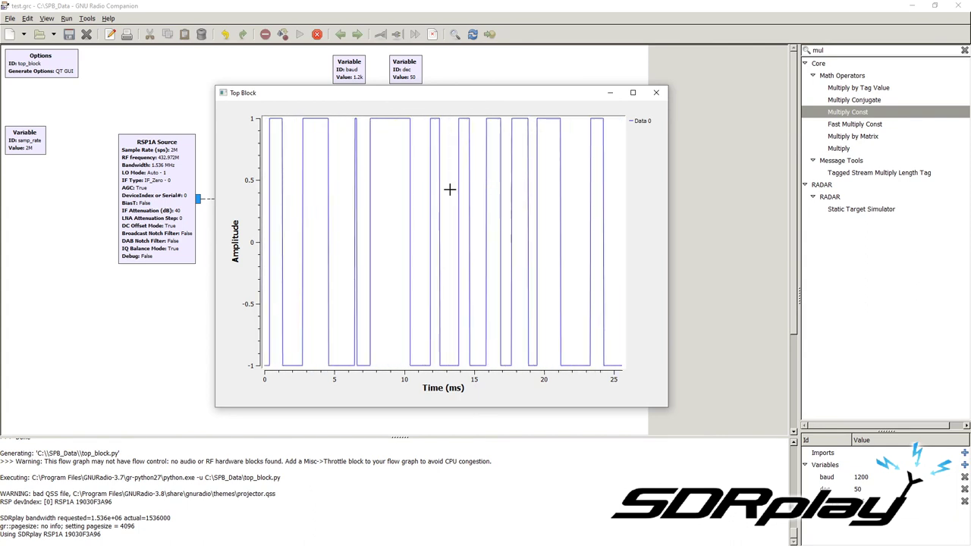
right_click(442, 183)
left_click(458, 187)
right_click(441, 182)
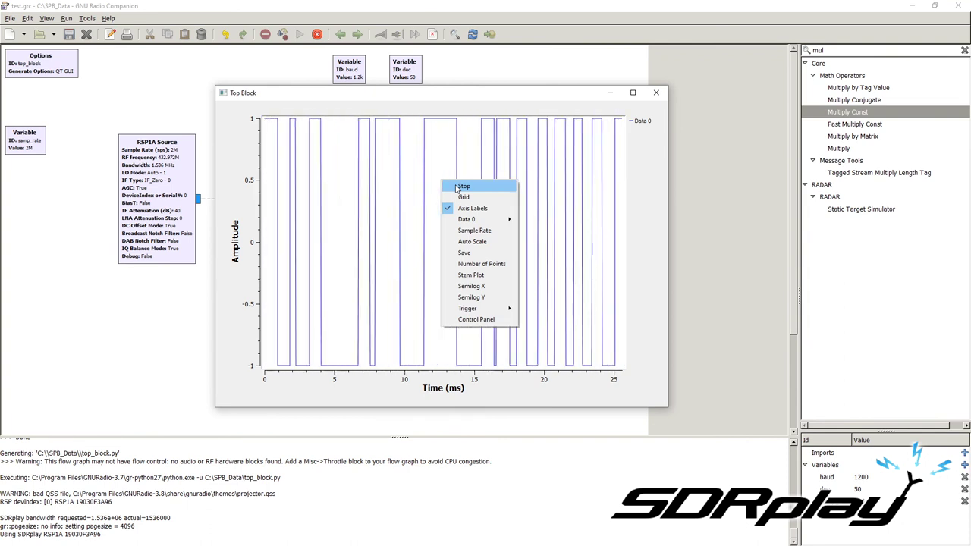
left_click(457, 187)
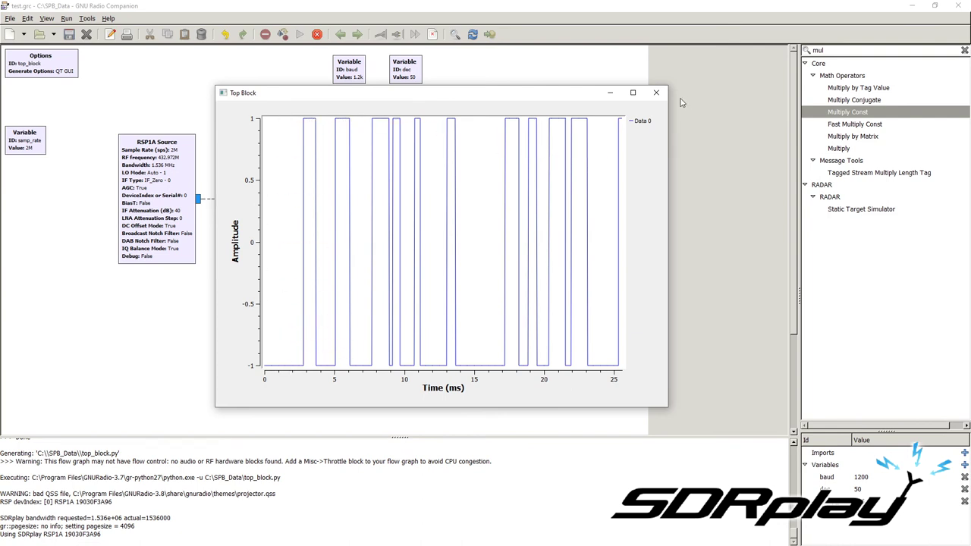
right_click(440, 169)
left_click(464, 177)
right_click(373, 188)
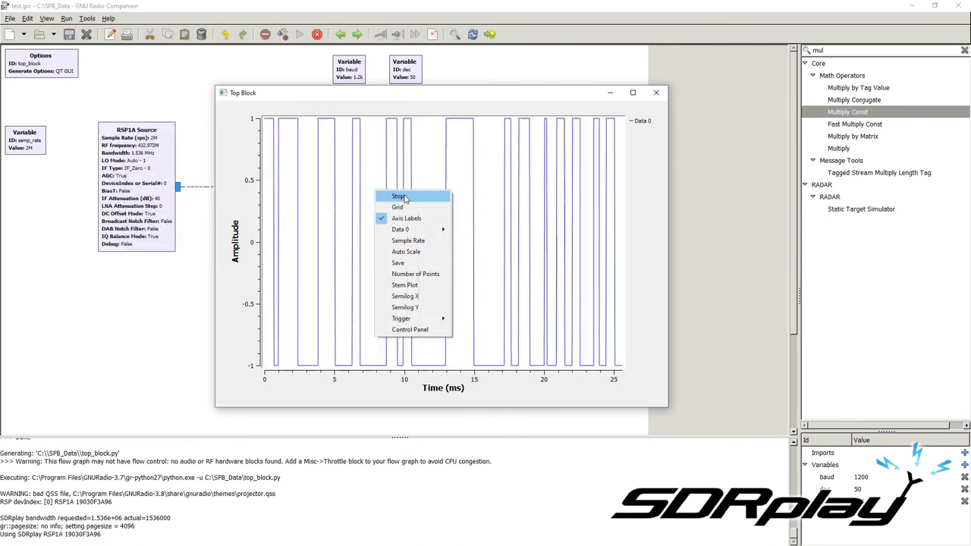
left_click(404, 195)
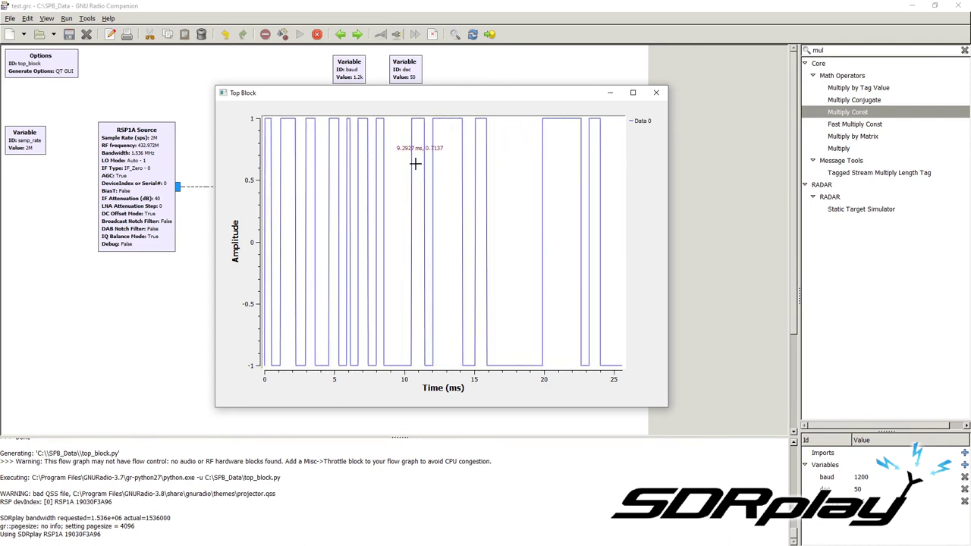